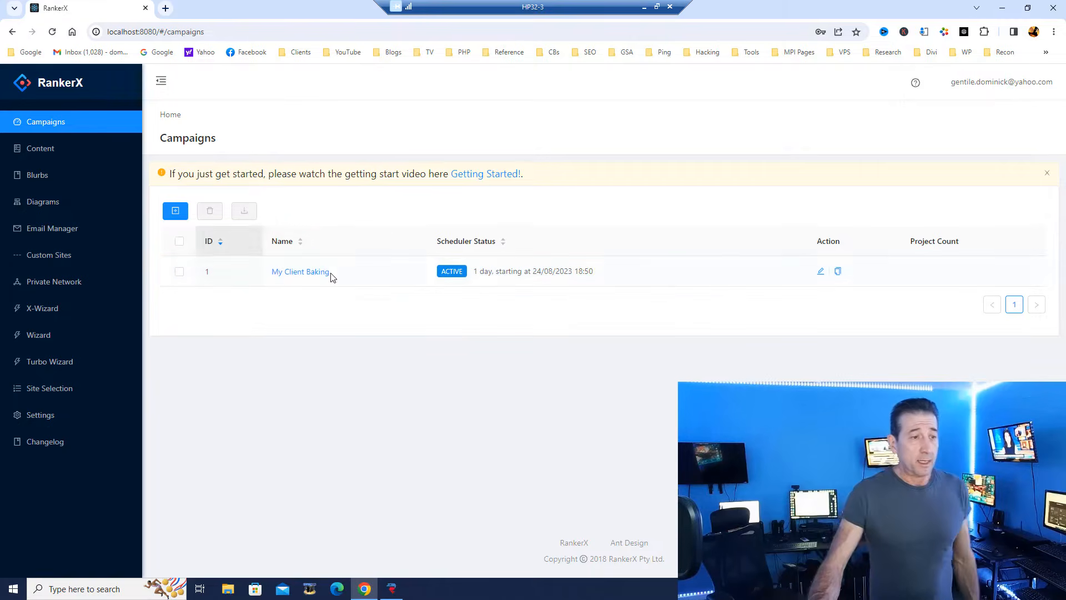
Review the list of content groups and the General settings.
left_click(51, 151)
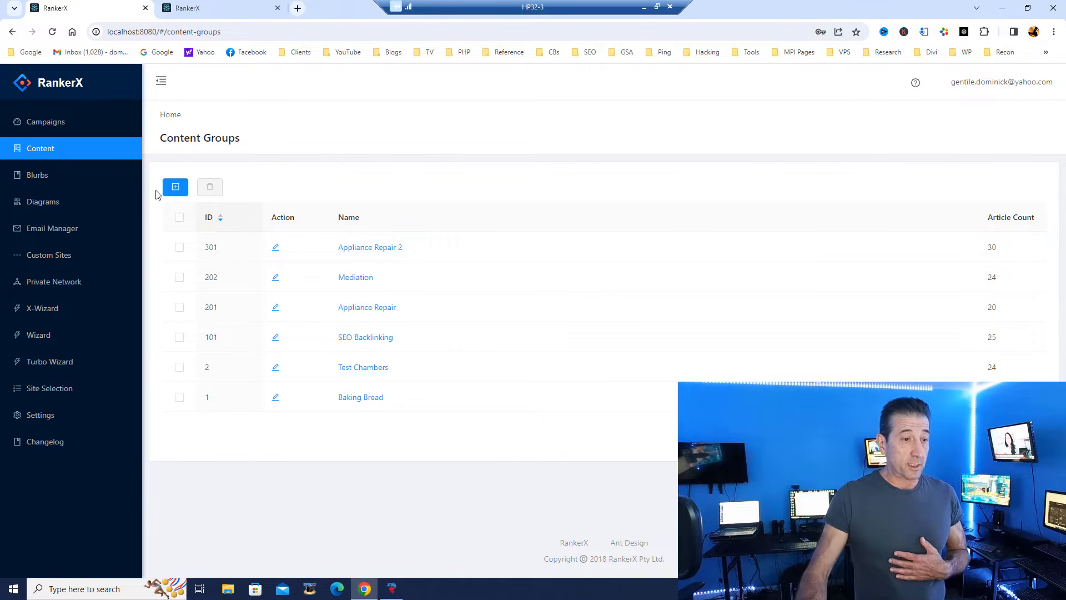
left_click(266, 7)
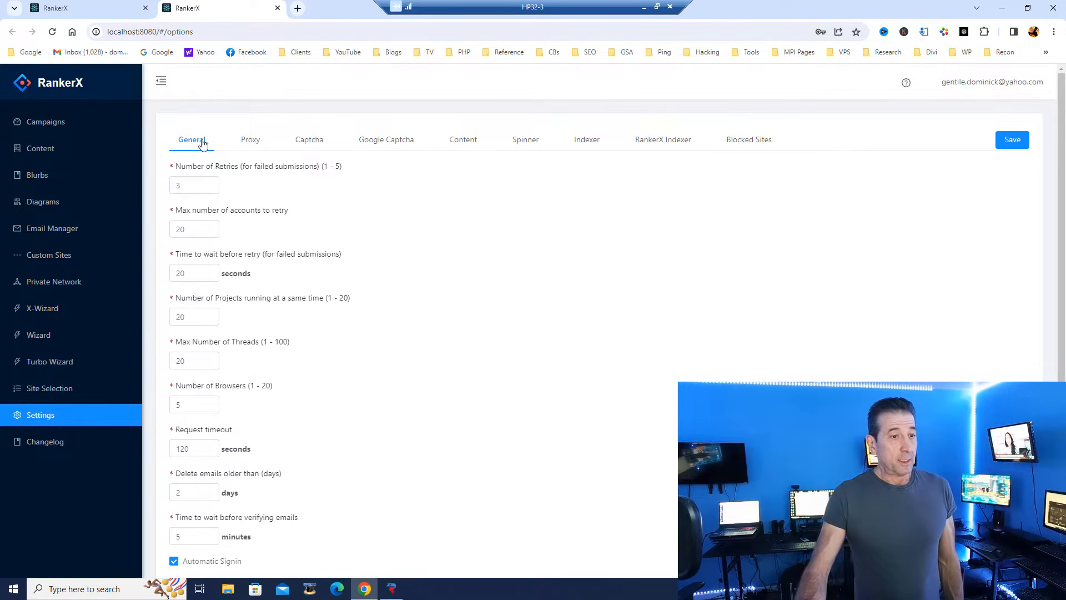
scroll(203, 145, "down", 3)
scroll(208, 153, "up", 3)
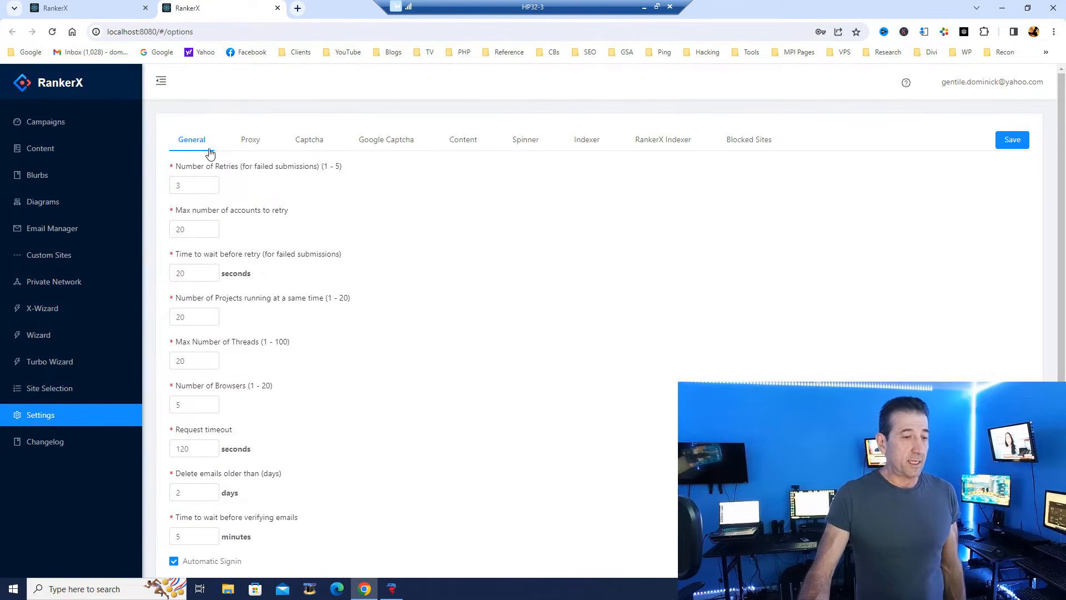
Look through the proxy list in the settings.
left_click(250, 143)
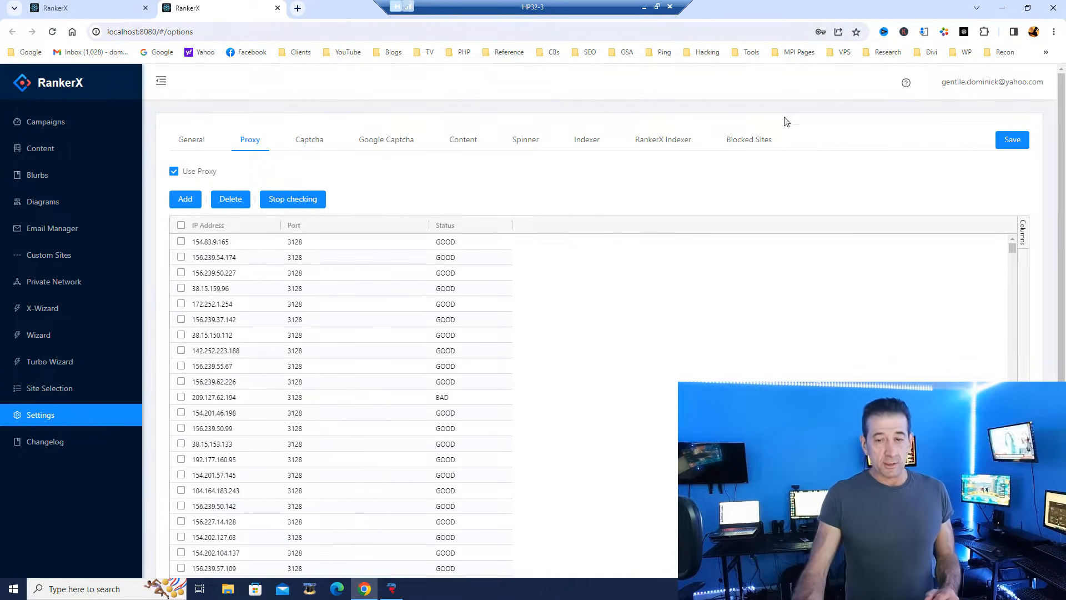
scroll(1012, 223, "down", 1)
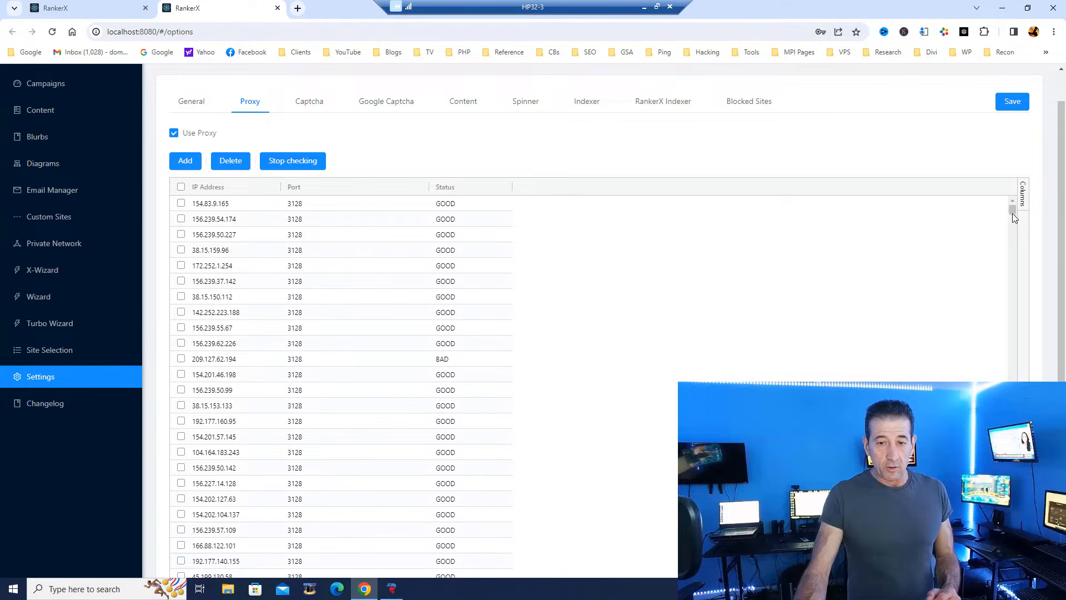
left_click_drag(1012, 212, 985, 40)
scroll(614, 152, "up", 1)
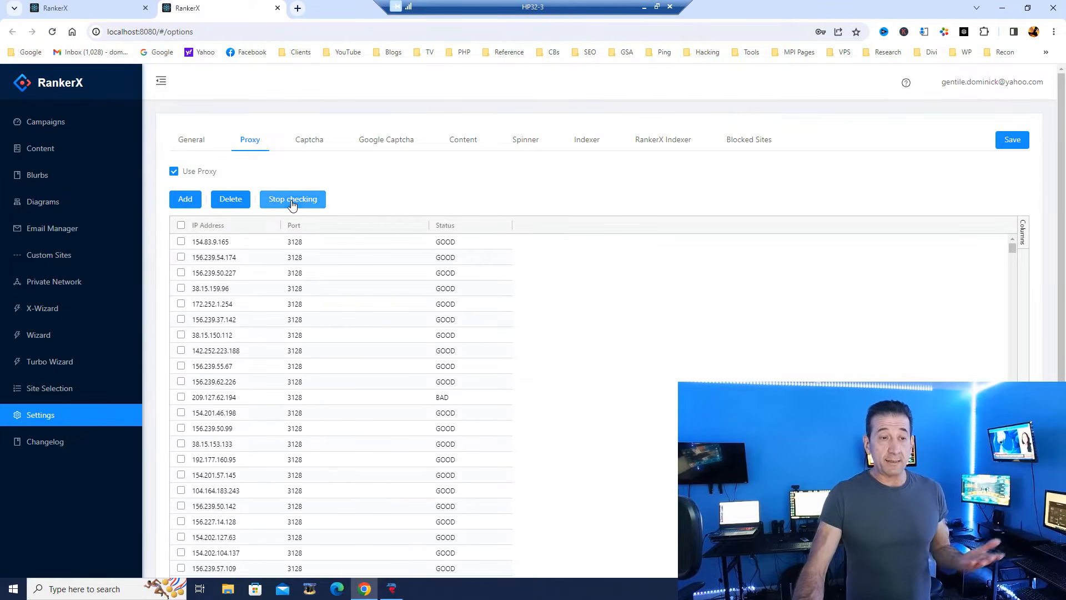
Enable the backup captcha service in the Captcha settings.
left_click(308, 147)
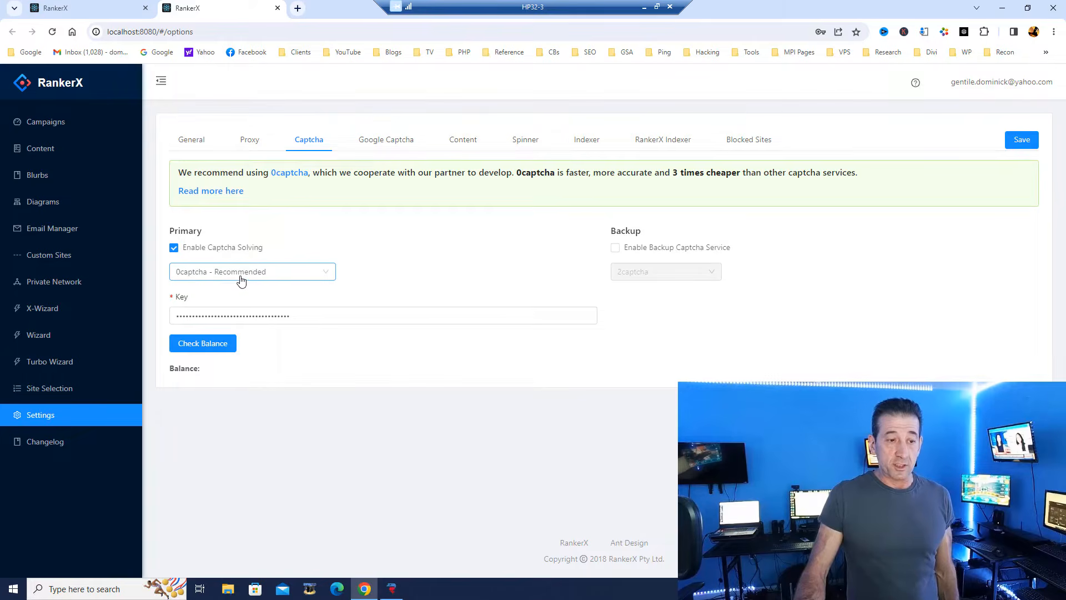
left_click(615, 247)
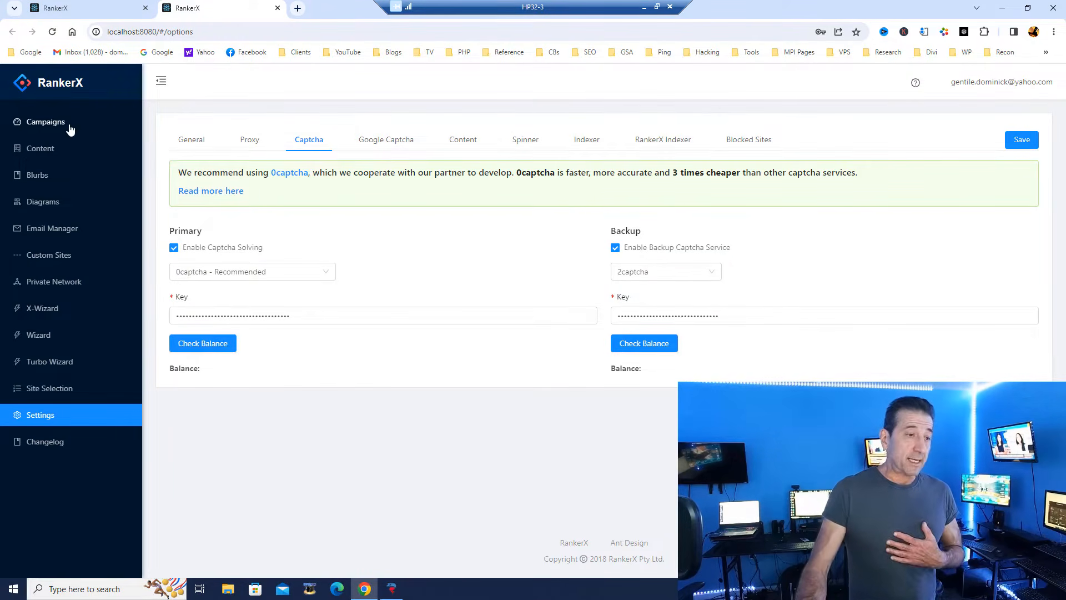
Open the My Client Baking campaign and look through its projects across all tiers.
left_click(45, 126)
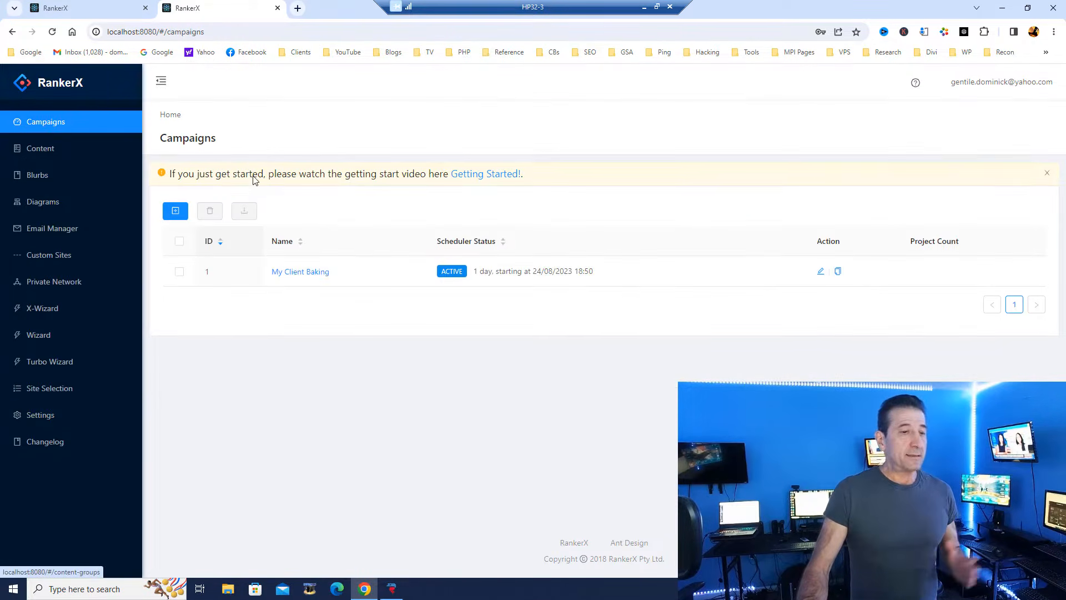
left_click(312, 272)
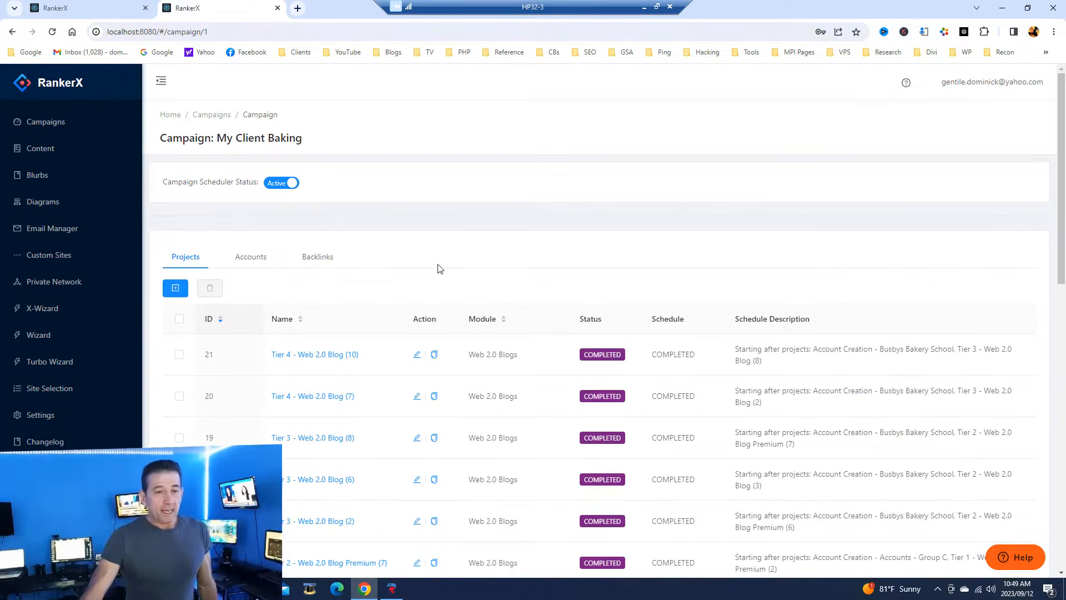
left_click_drag(1065, 177, 1065, 243)
scroll(431, 198, "down", 1)
scroll(431, 197, "down", 9)
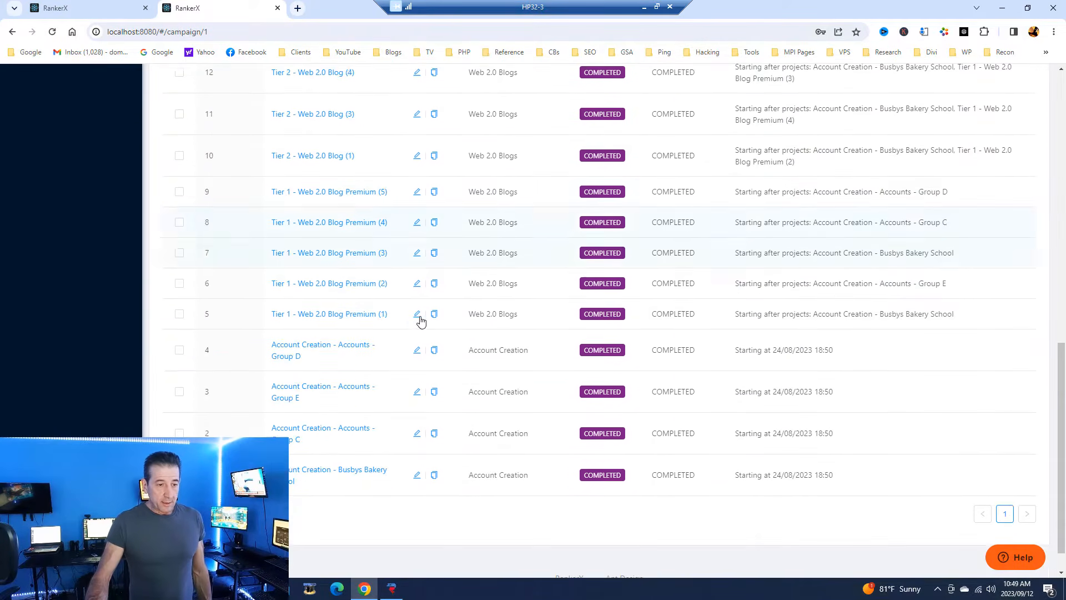
scroll(375, 307, "up", 5)
scroll(375, 307, "up", 7)
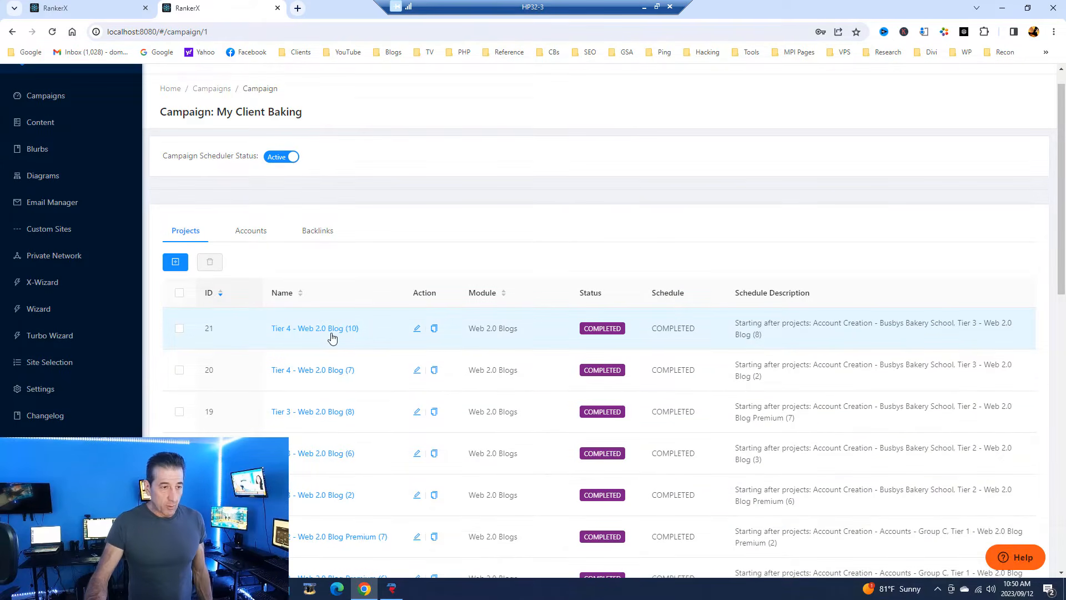
Examine the campaign's account groups and the backlink counts for each Web 2.0 tier.
left_click(250, 231)
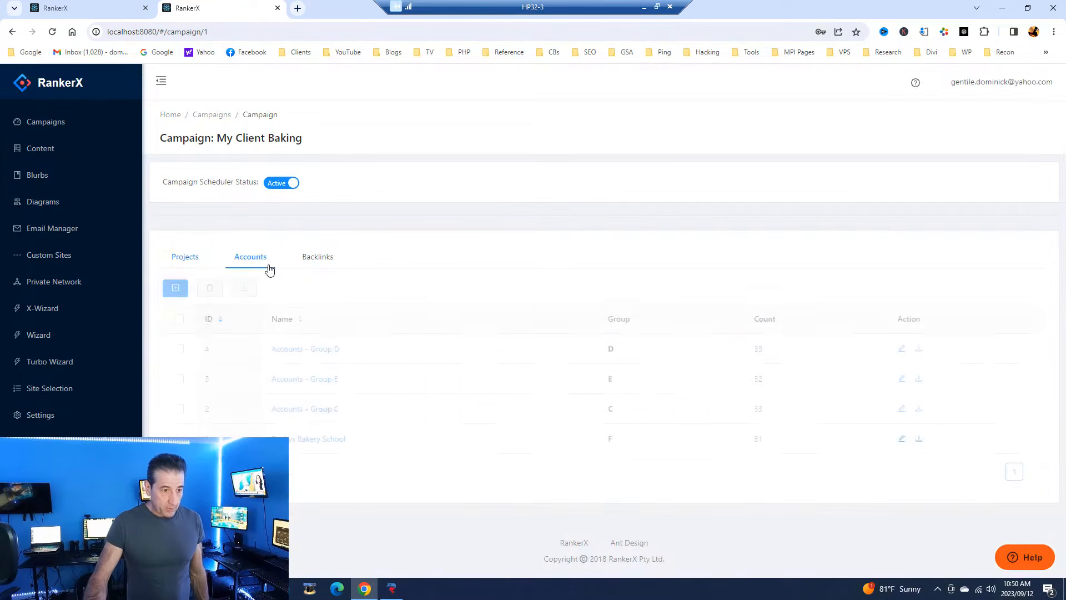
left_click(317, 260)
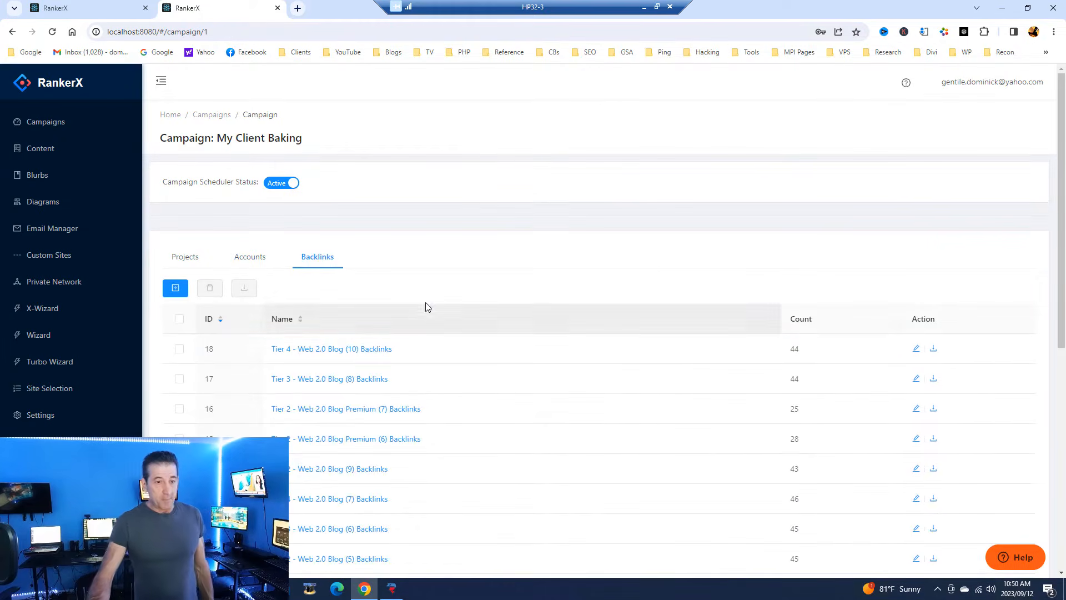
left_click_drag(1065, 136, 1065, 361)
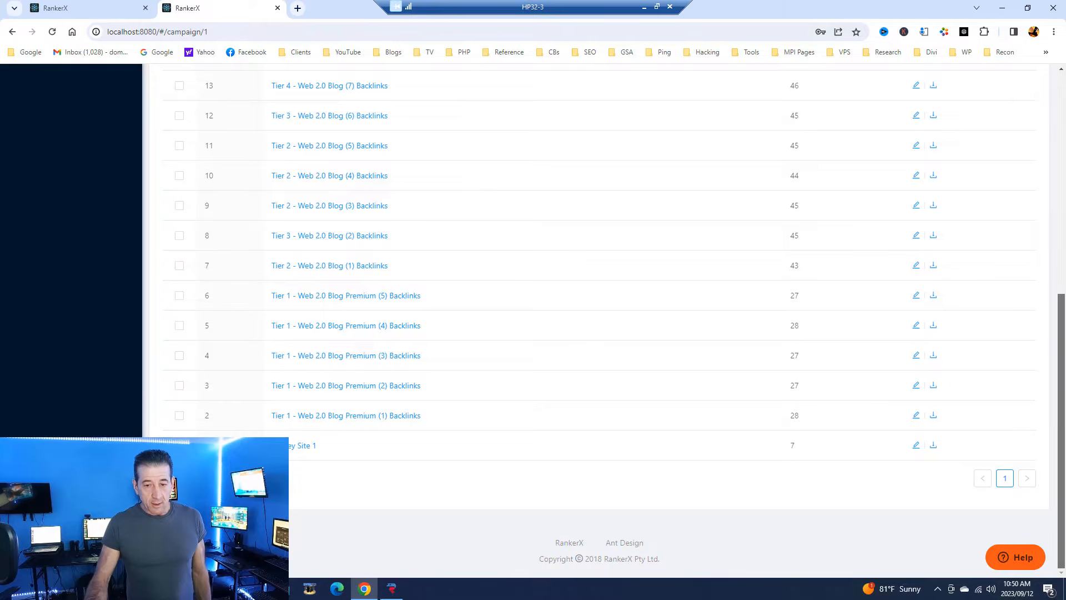
scroll(909, 227, "up", 6)
scroll(573, 271, "down", 2)
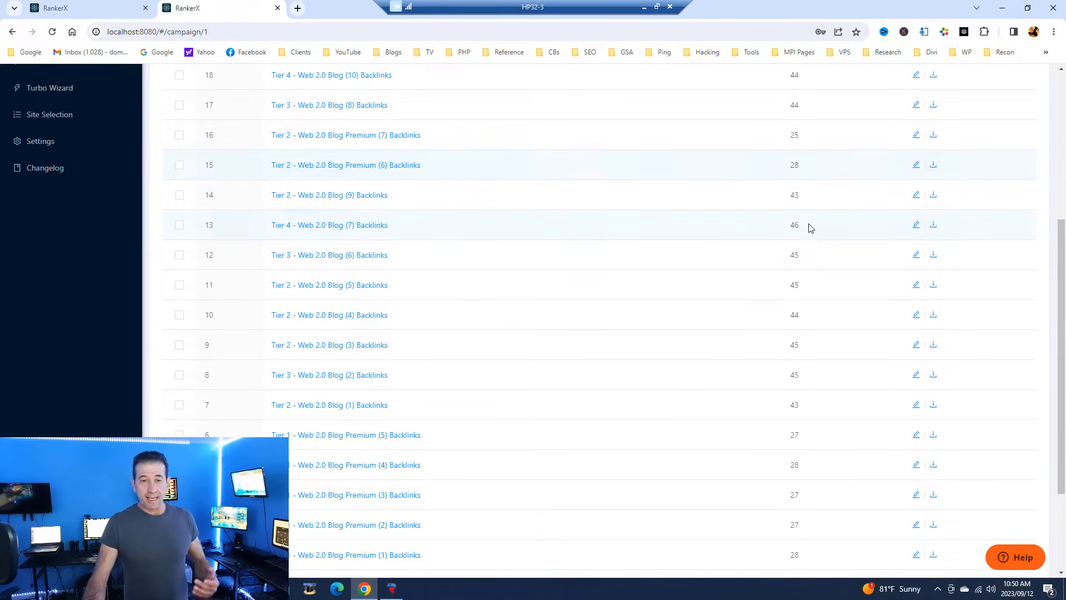
scroll(805, 219, "down", 1)
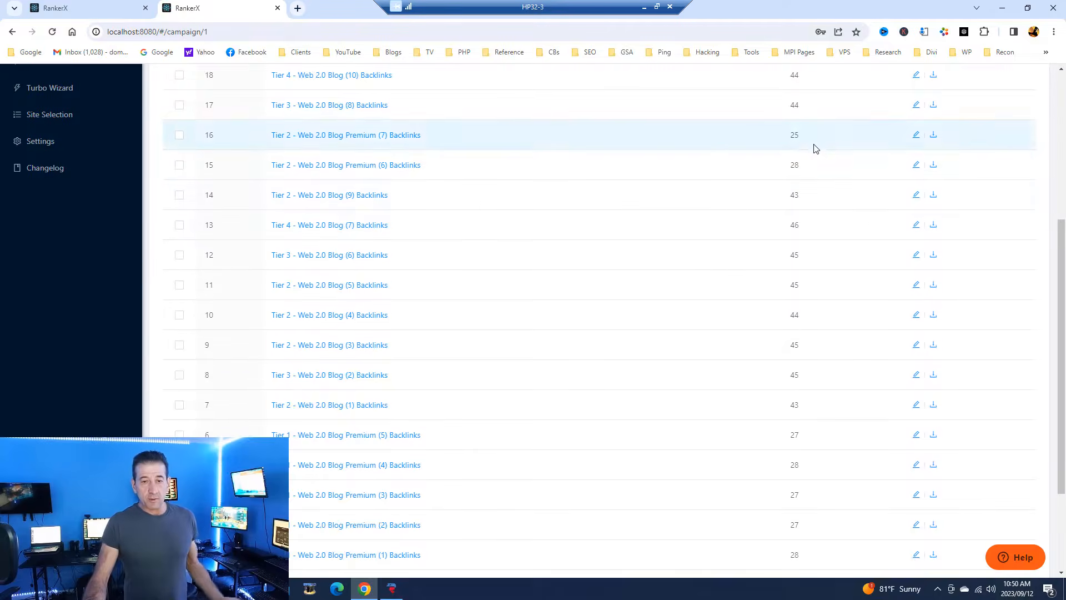
scroll(810, 183, "up", 3)
scroll(822, 203, "down", 7)
scroll(824, 208, "up", 6)
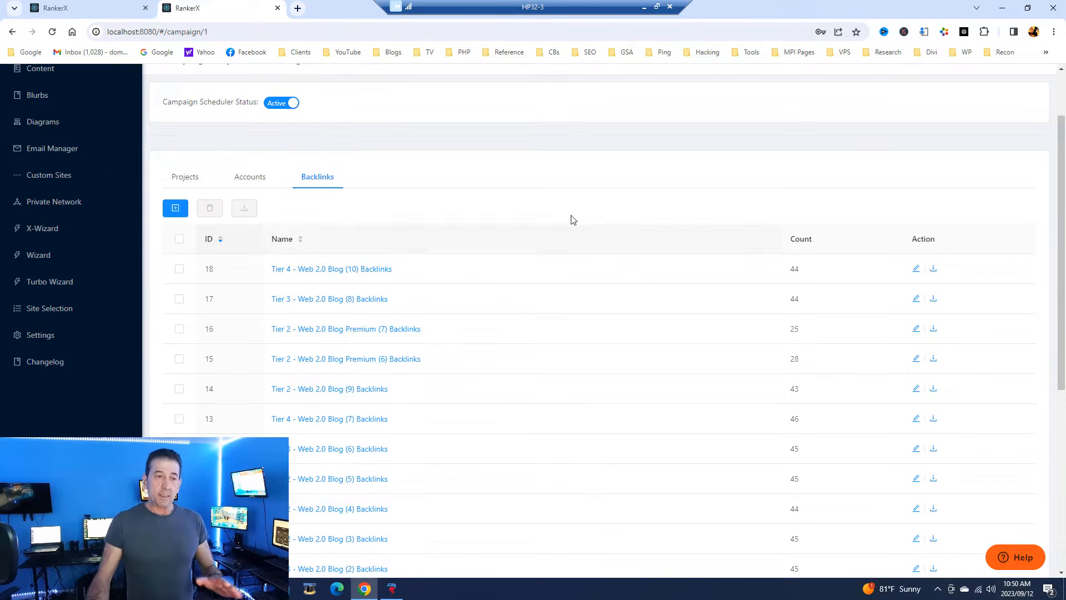
scroll(580, 234, "up", 1)
scroll(588, 243, "down", 1)
scroll(589, 242, "up", 2)
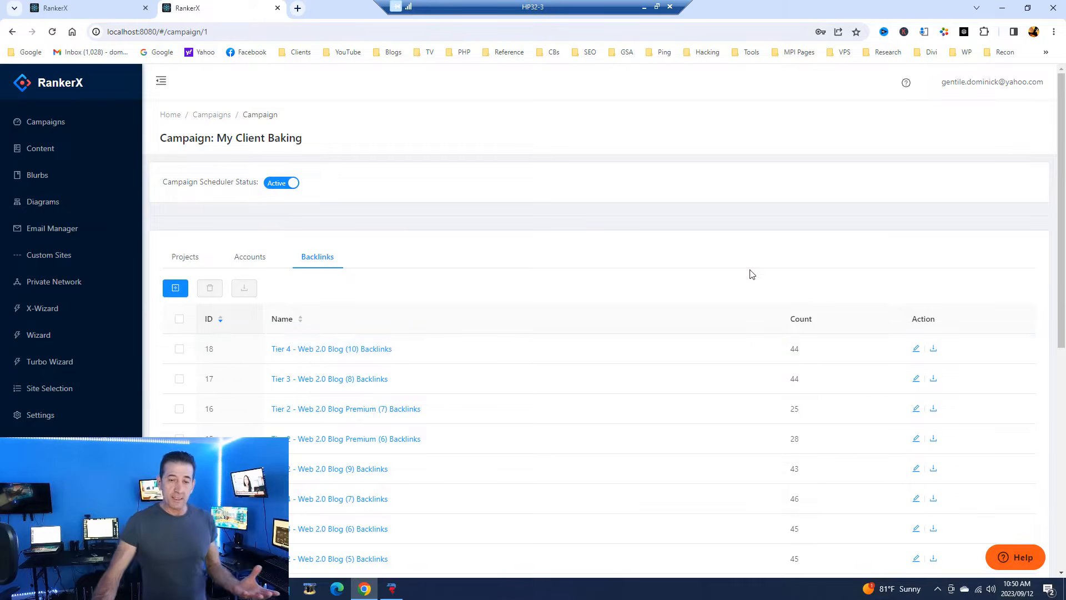
scroll(721, 265, "down", 2)
scroll(410, 186, "up", 2)
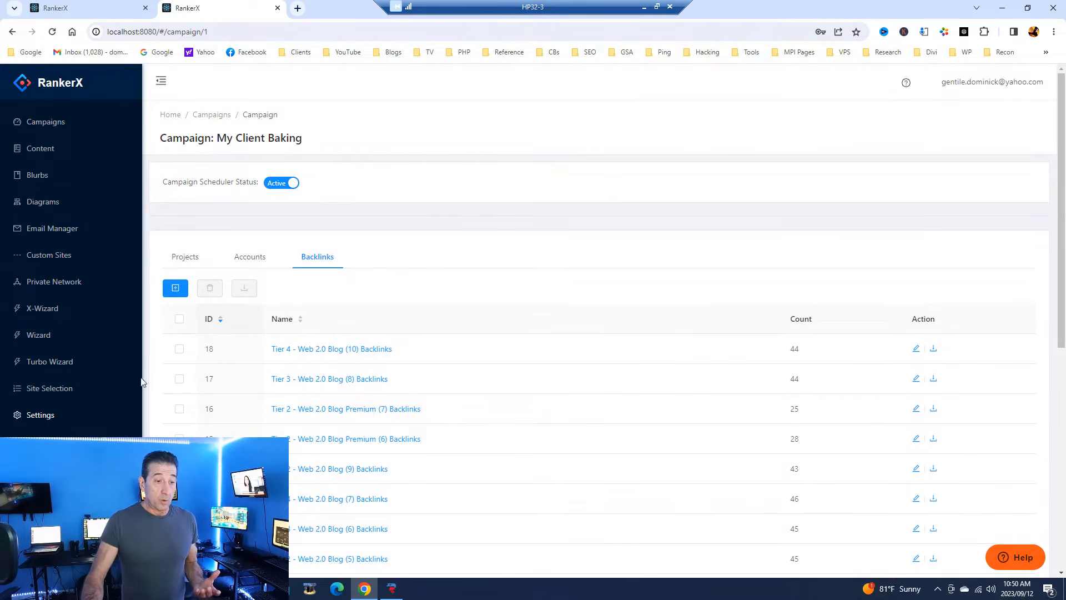
Check the account balance of the primary 0captcha service in the Captcha settings.
left_click(48, 415)
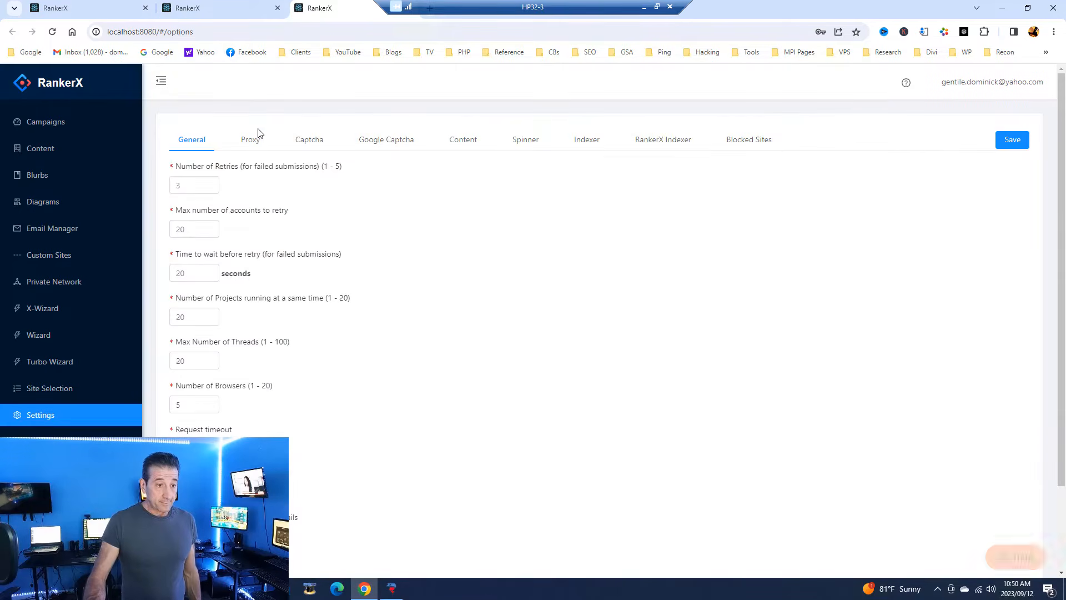
left_click(311, 143)
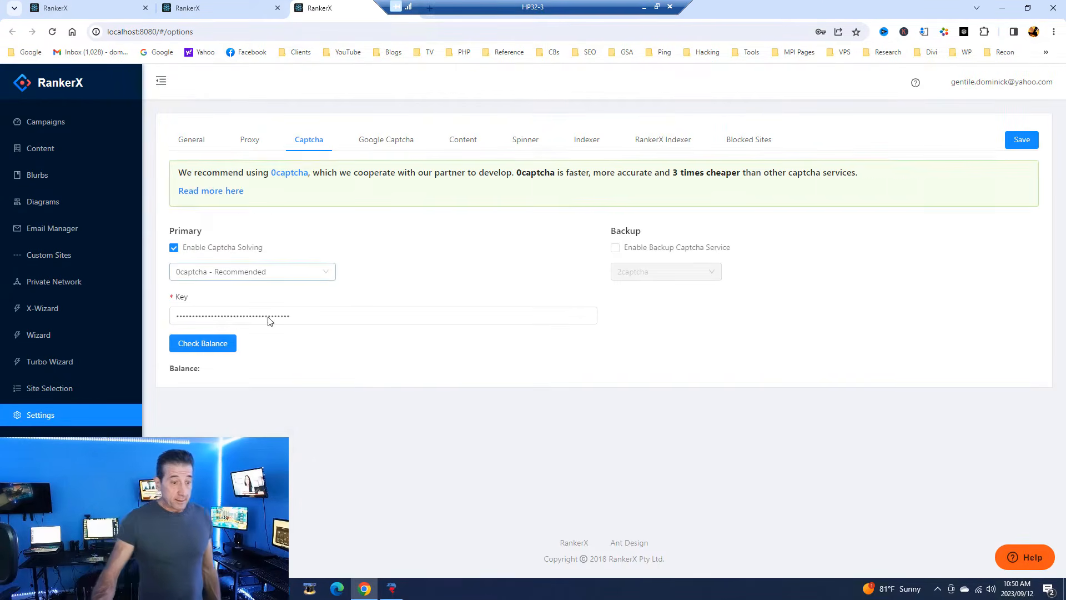
left_click(210, 346)
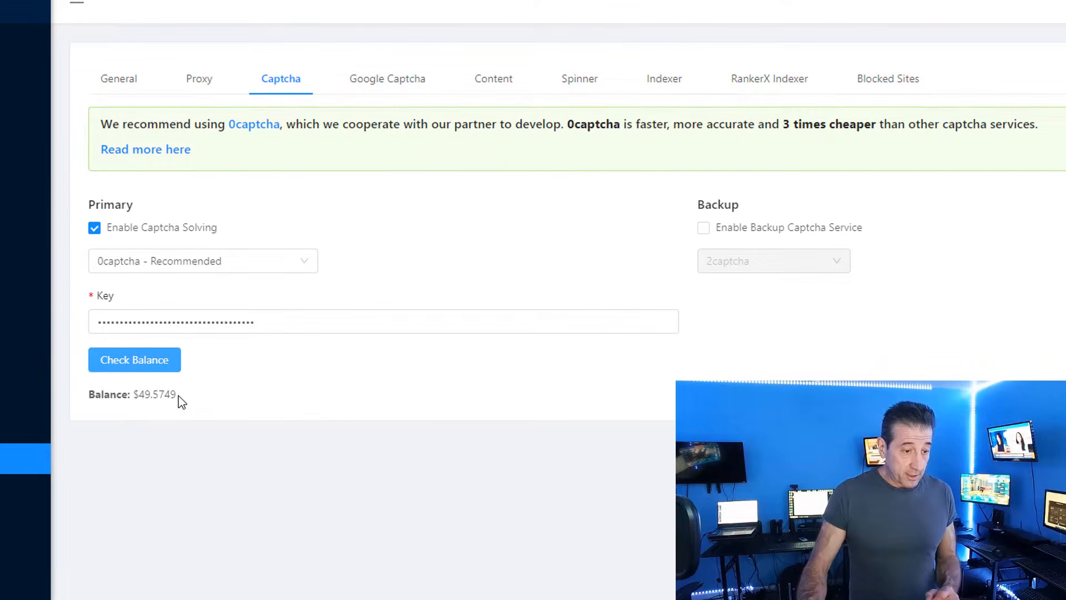
left_click_drag(178, 395, 159, 395)
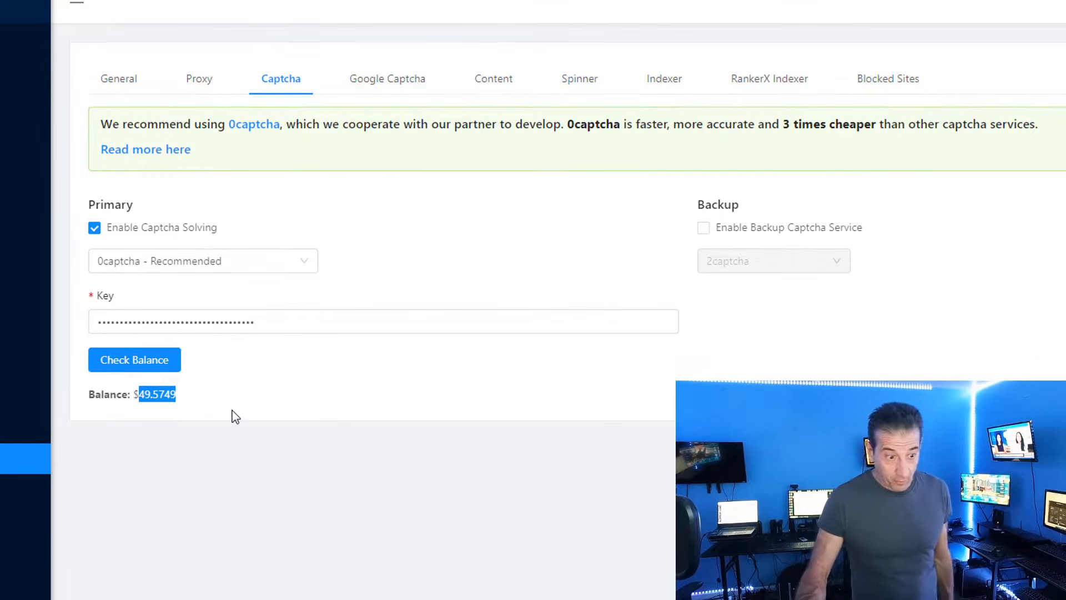
left_click(239, 394)
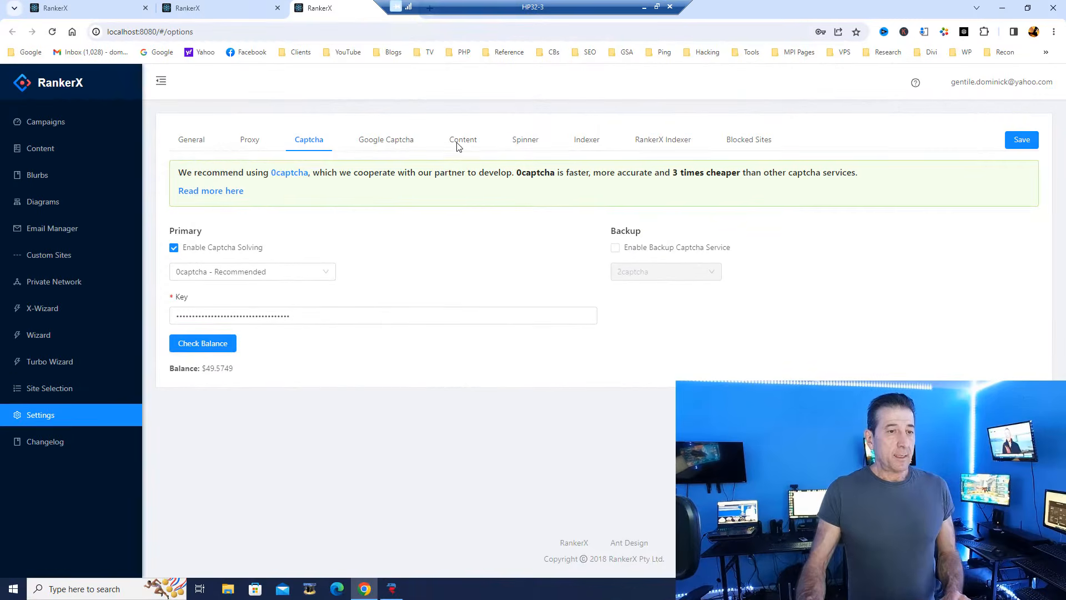
Enable the backup captcha service in the Google Captcha settings.
left_click(388, 141)
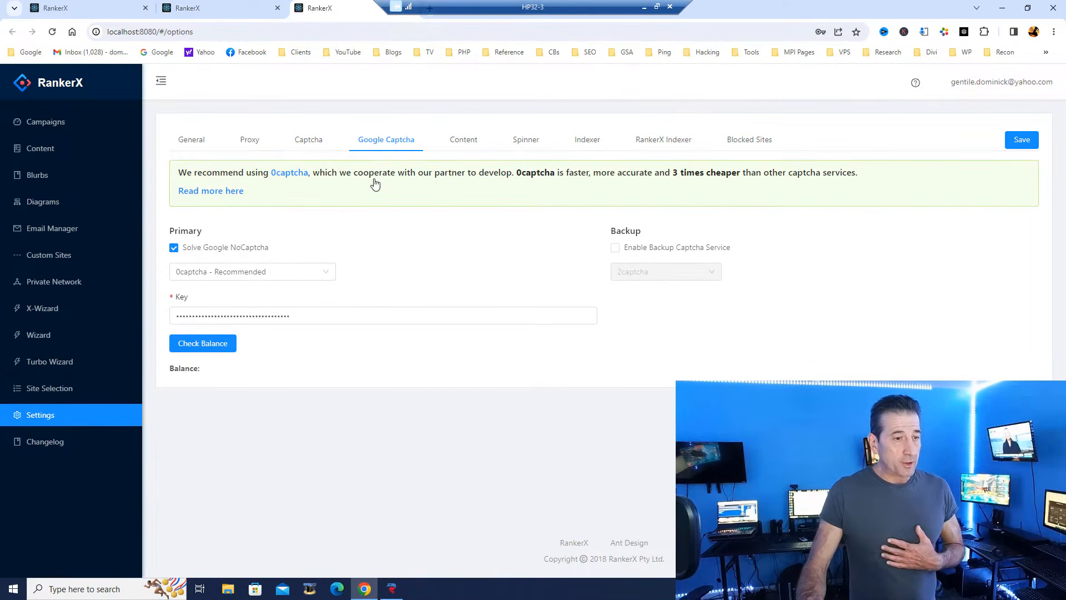
left_click(615, 247)
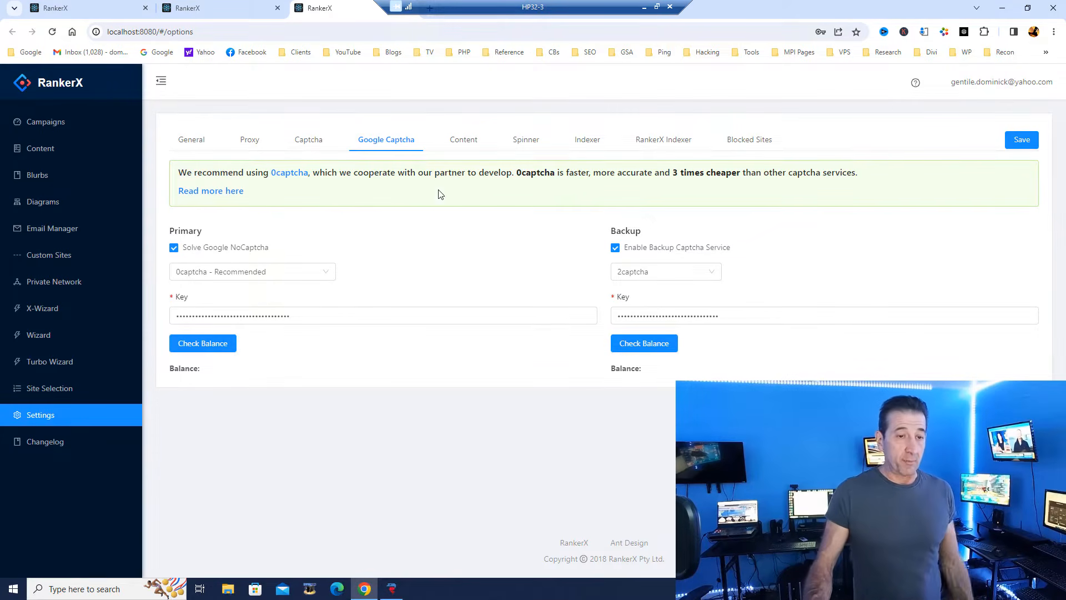
Enter the API key for Article Forge in the Content settings.
left_click(464, 143)
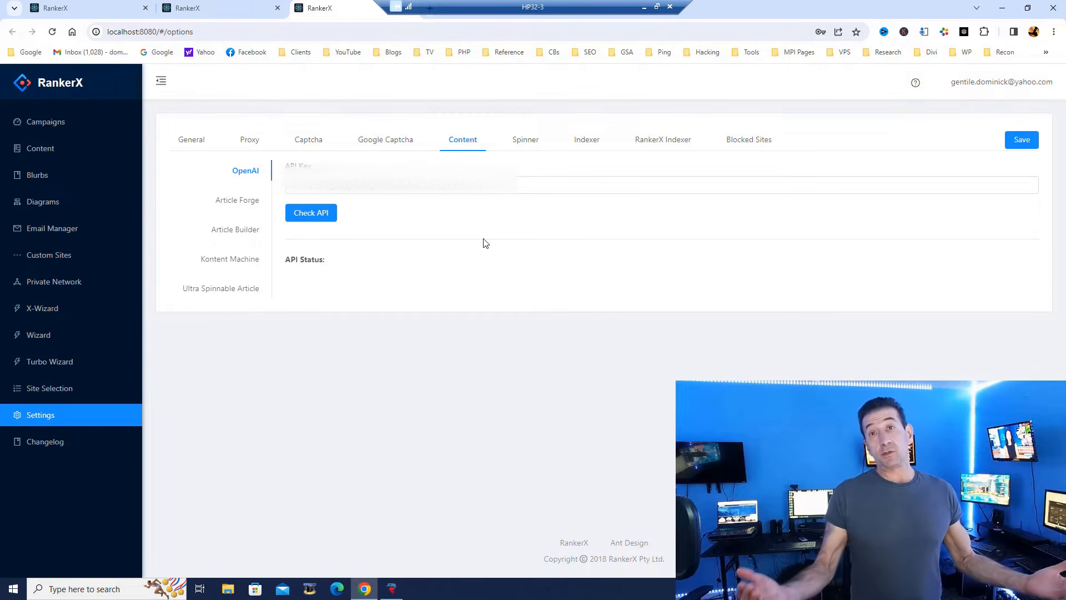
left_click(243, 208)
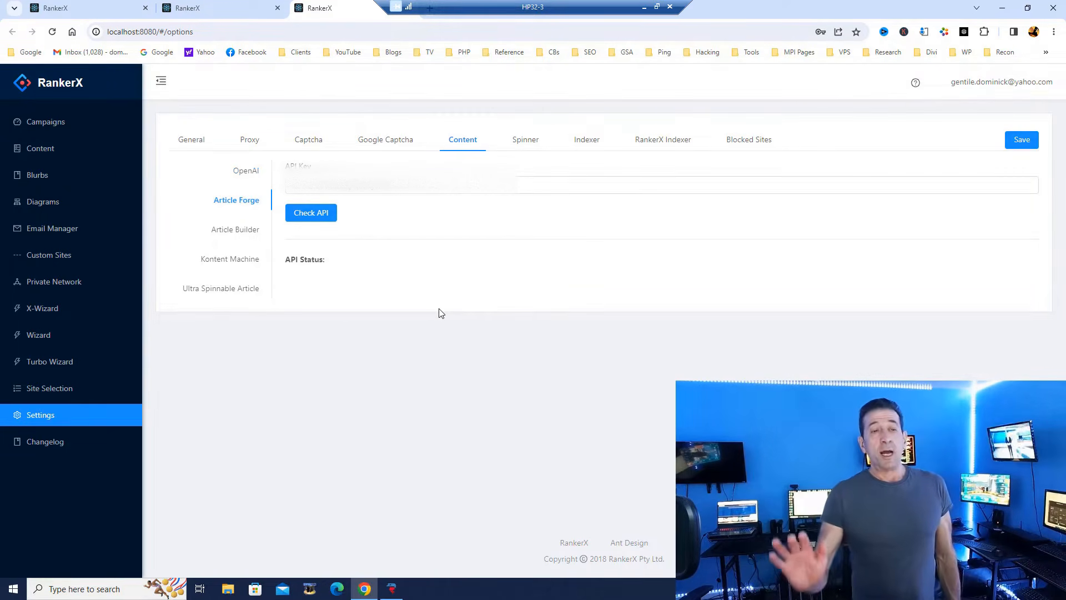
left_click(423, 189)
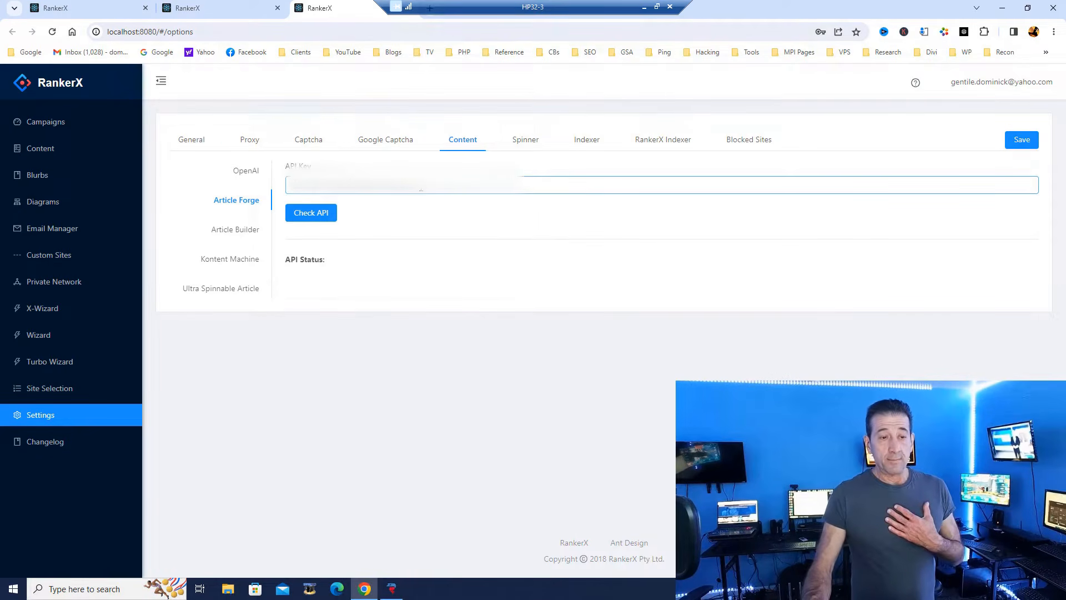
key("ctrl+v")
double_click(334, 192)
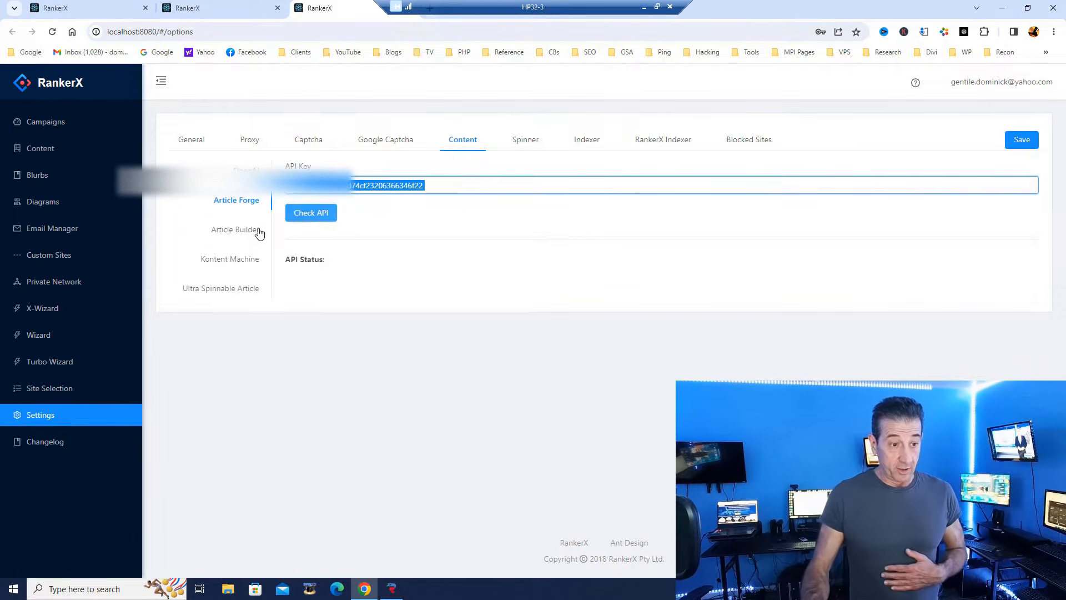
Review the Article Builder, Kontent Machine, Ultra Spinnable Article and OpenAI options in the Content settings.
left_click(239, 236)
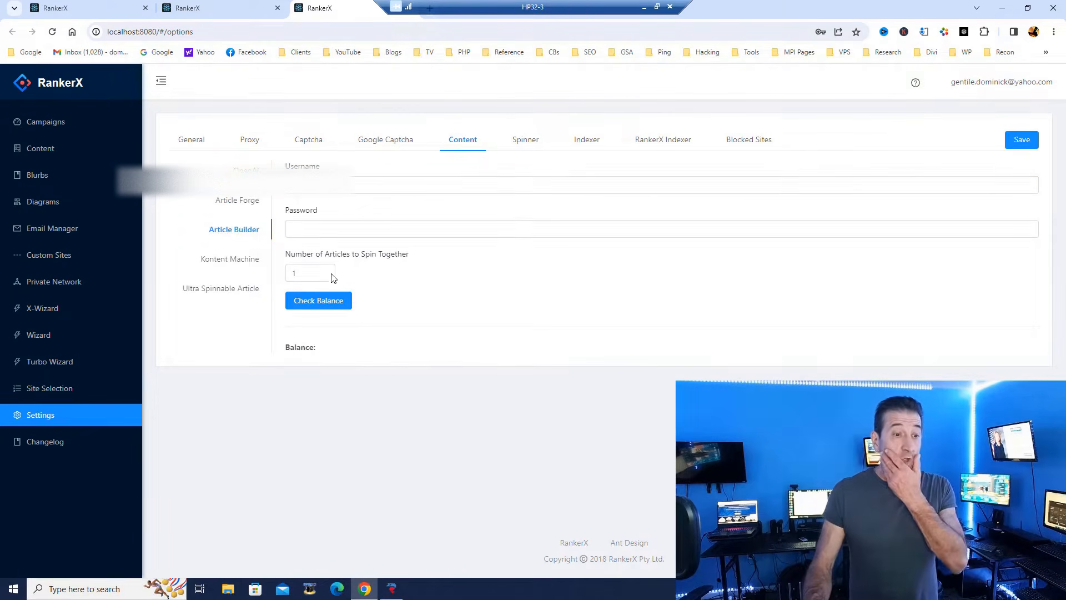
left_click(239, 262)
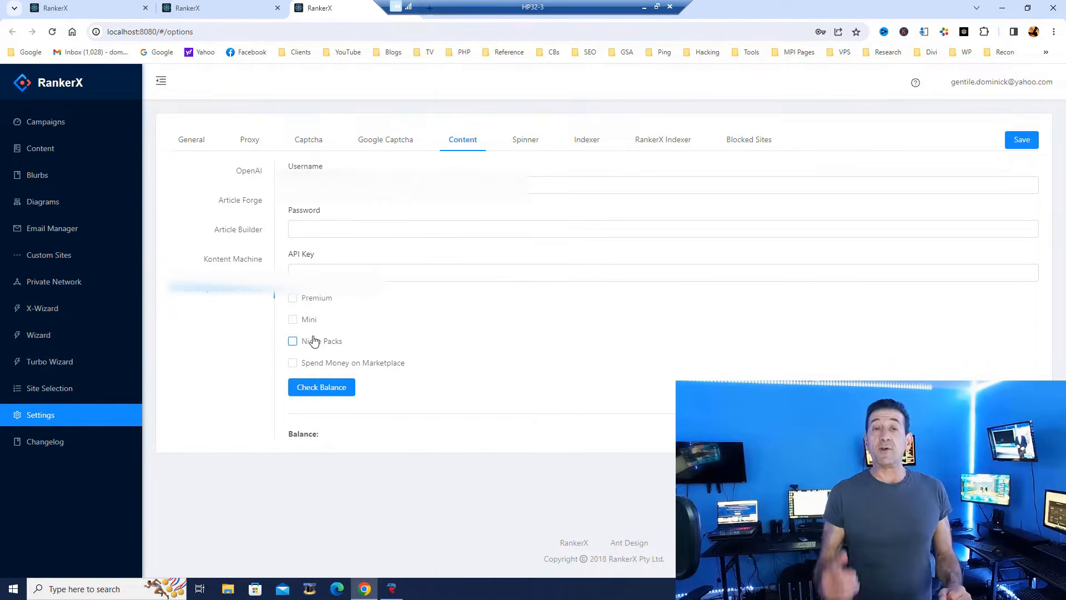
left_click(250, 173)
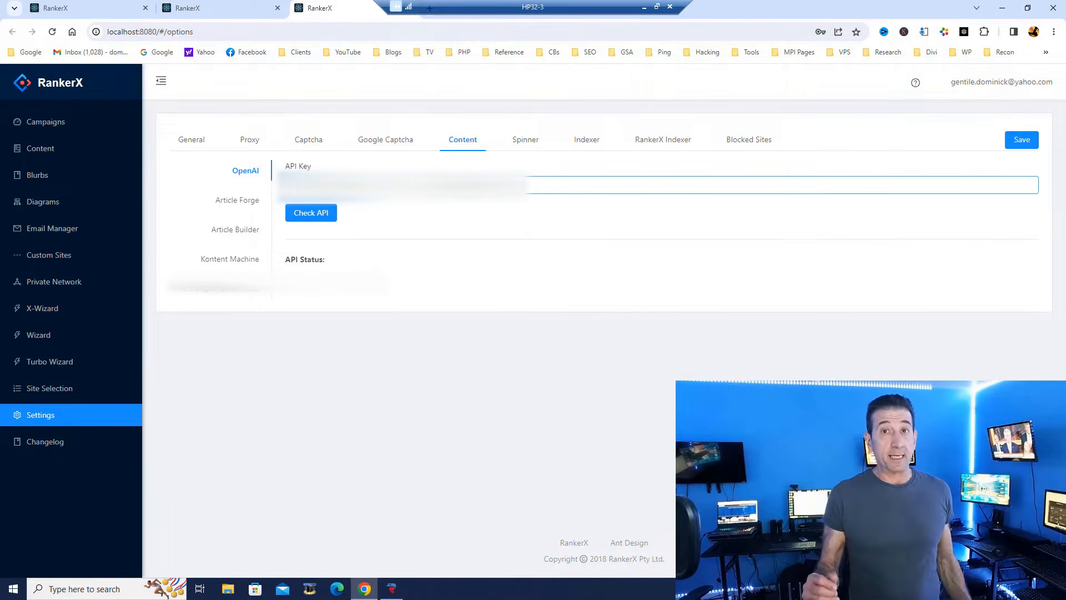
left_click(413, 155)
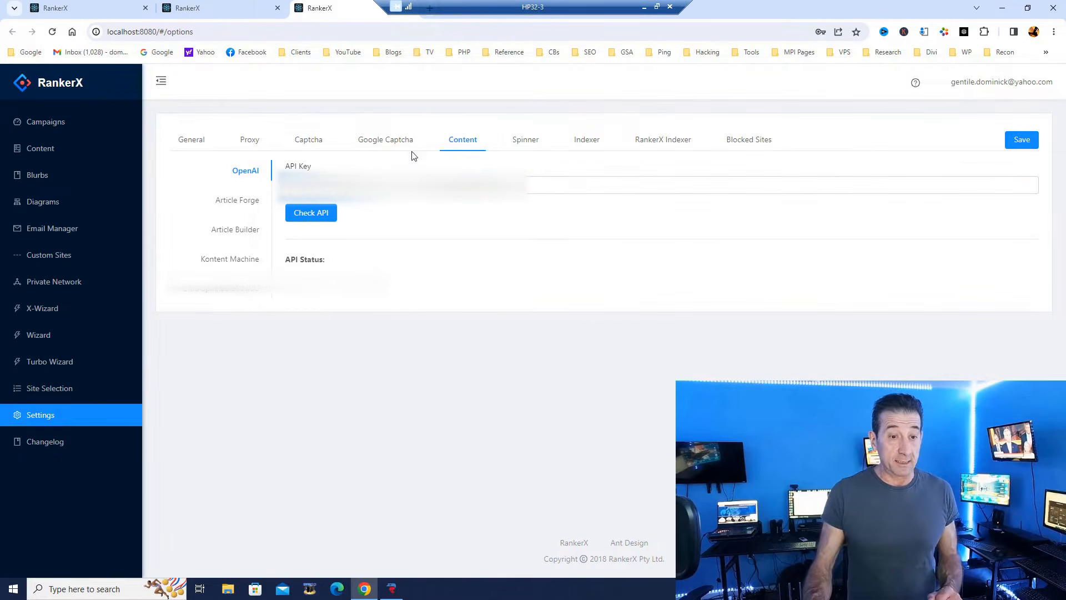
Choose spinrewriter.com as the spinner service in the Spinner settings.
left_click(524, 143)
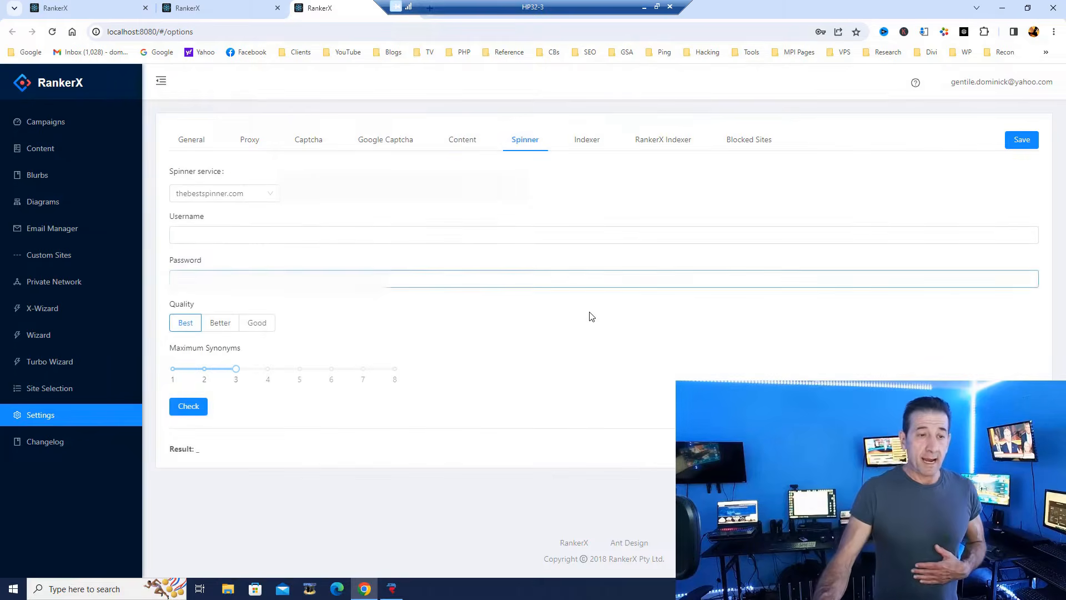
left_click(271, 198)
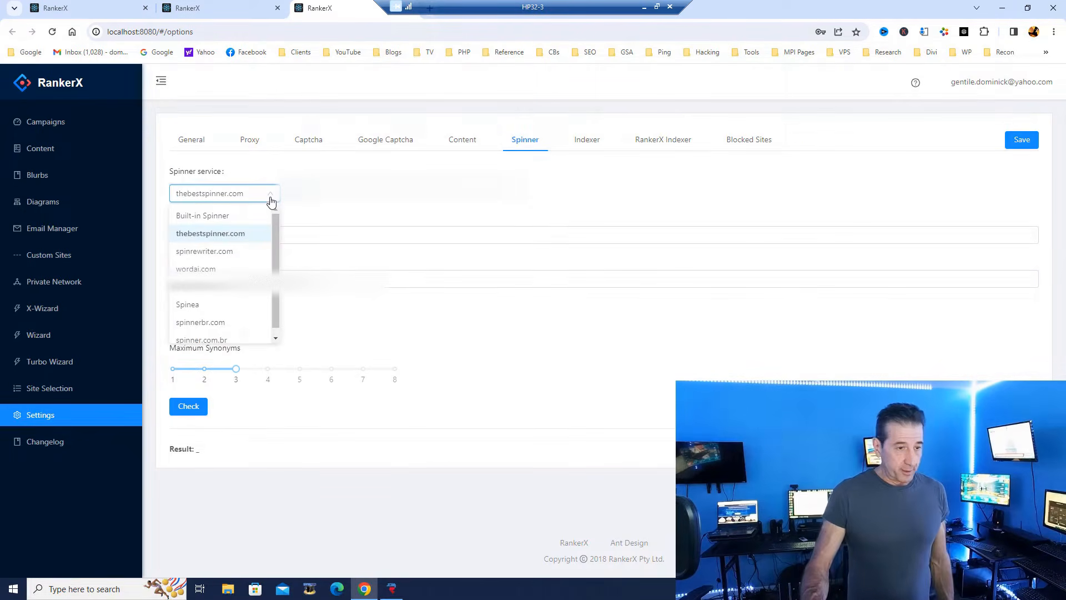
left_click(232, 252)
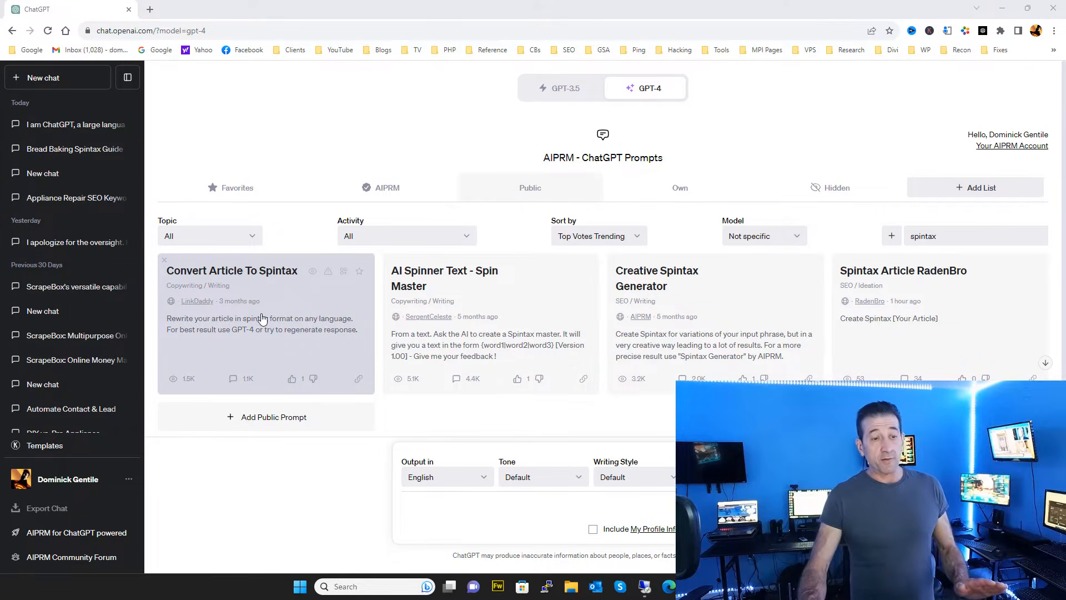
Switch to ChatGPT and load the AIPRM public prompt Convert Article To Spintax.
left_click(265, 320)
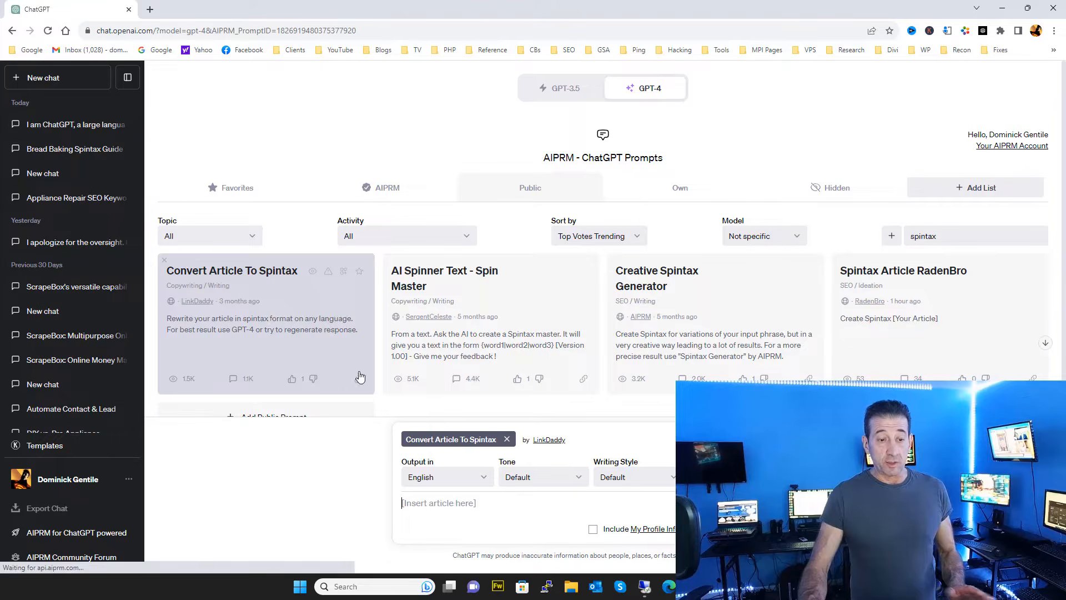
right_click(455, 508)
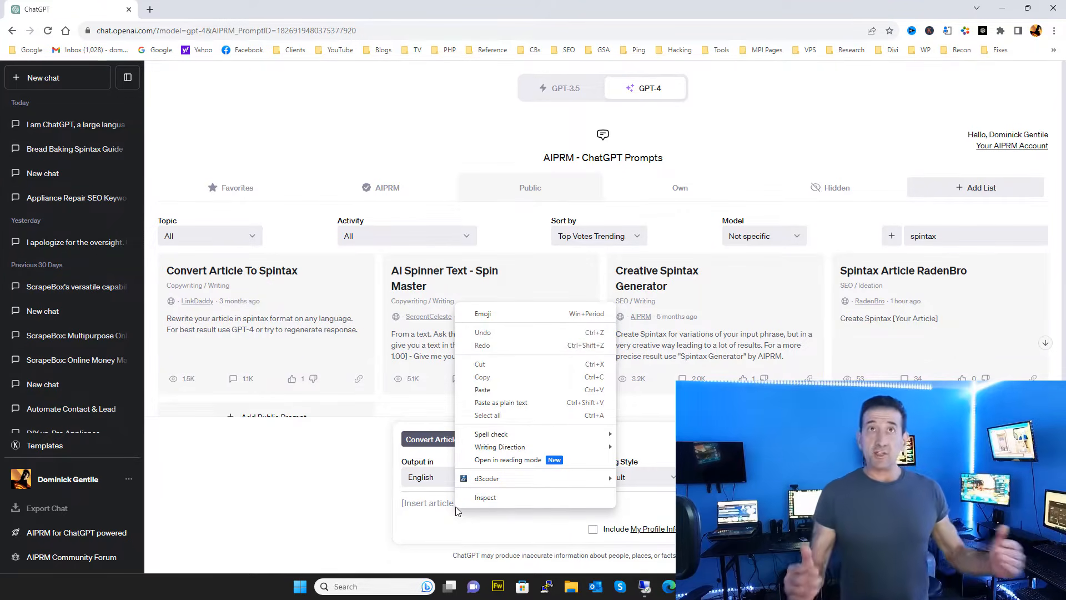
left_click(404, 520)
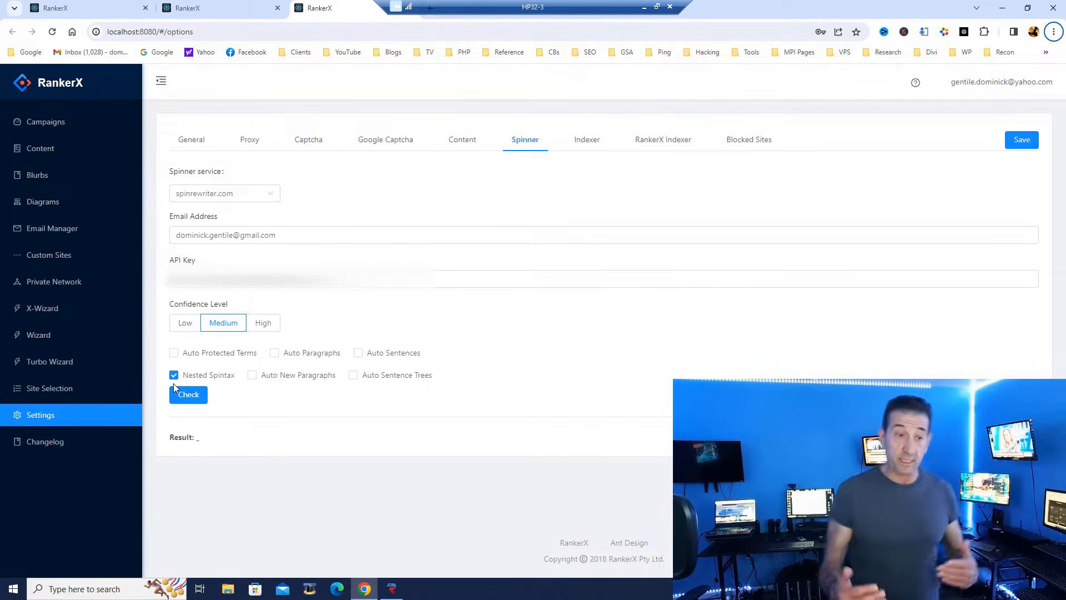
Review the wordai.com options in RankerX's Spinner settings and the OpenAI and Article Forge options in the Content settings.
left_click(268, 197)
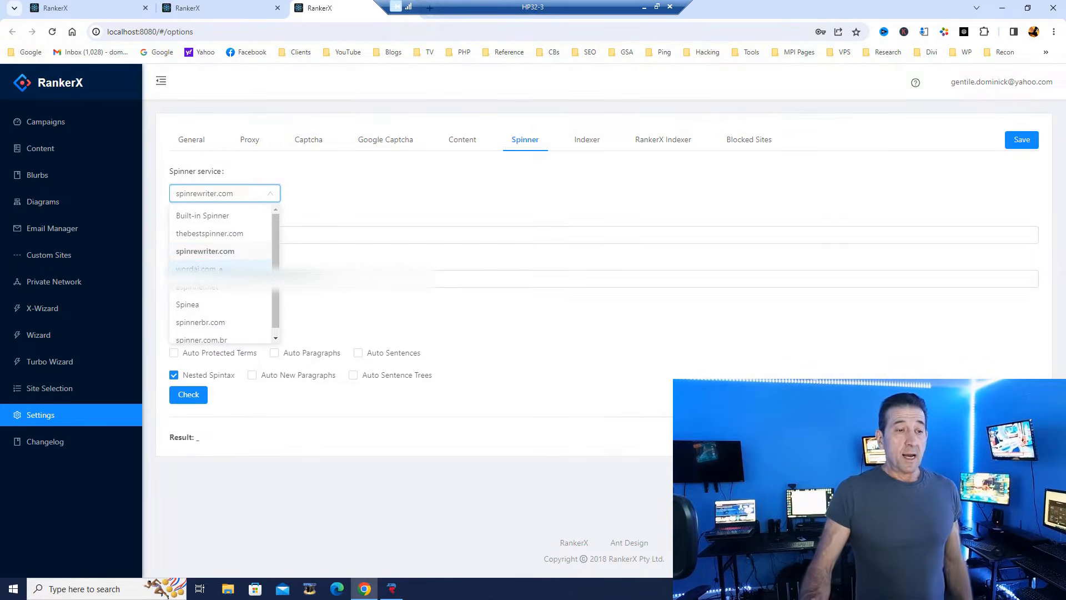
left_click(221, 269)
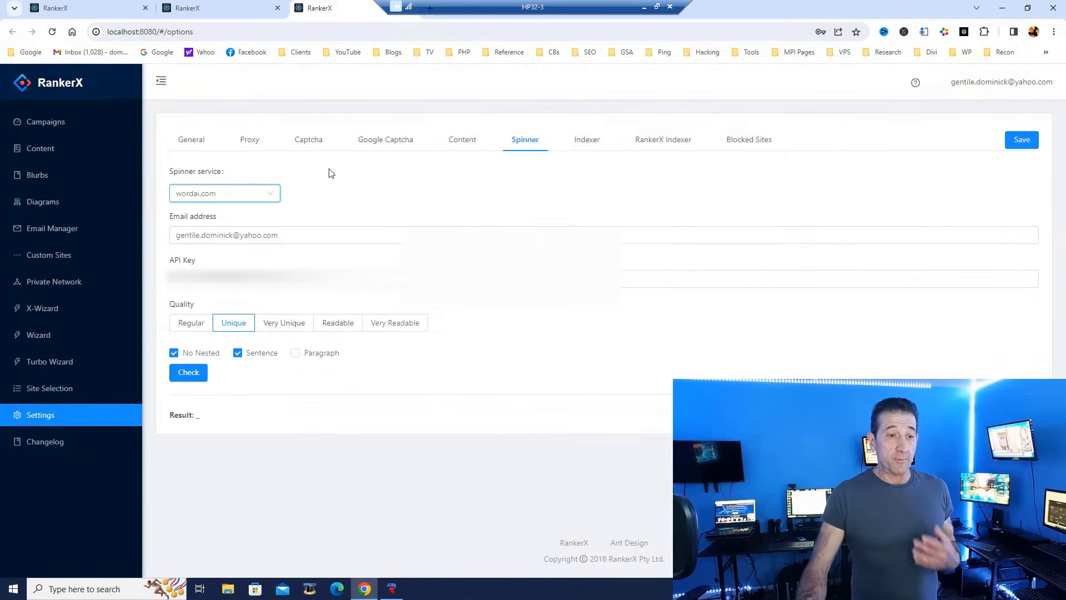
left_click(463, 143)
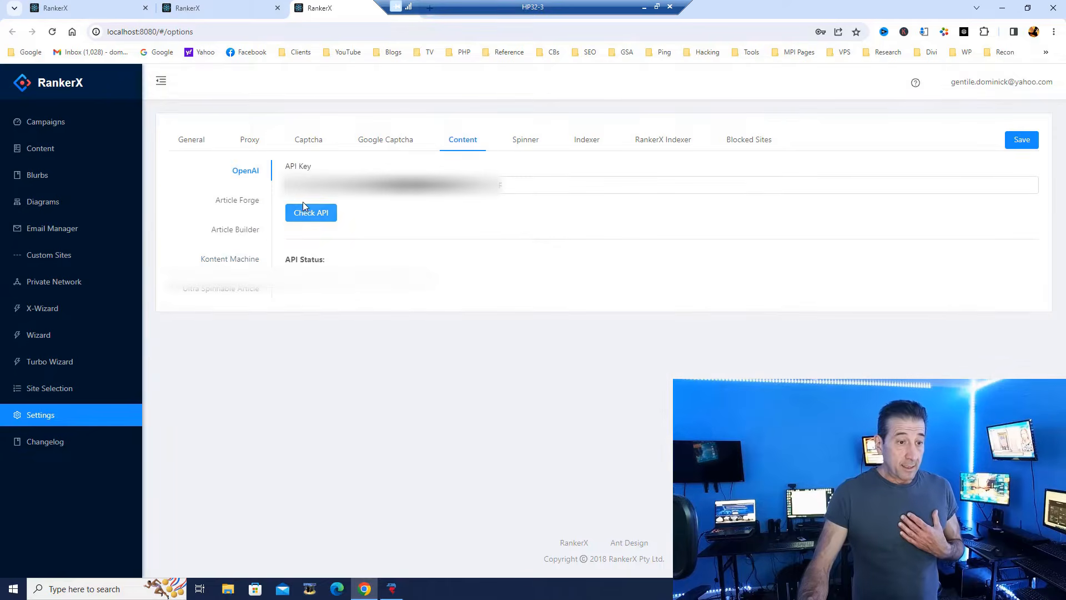
left_click(250, 204)
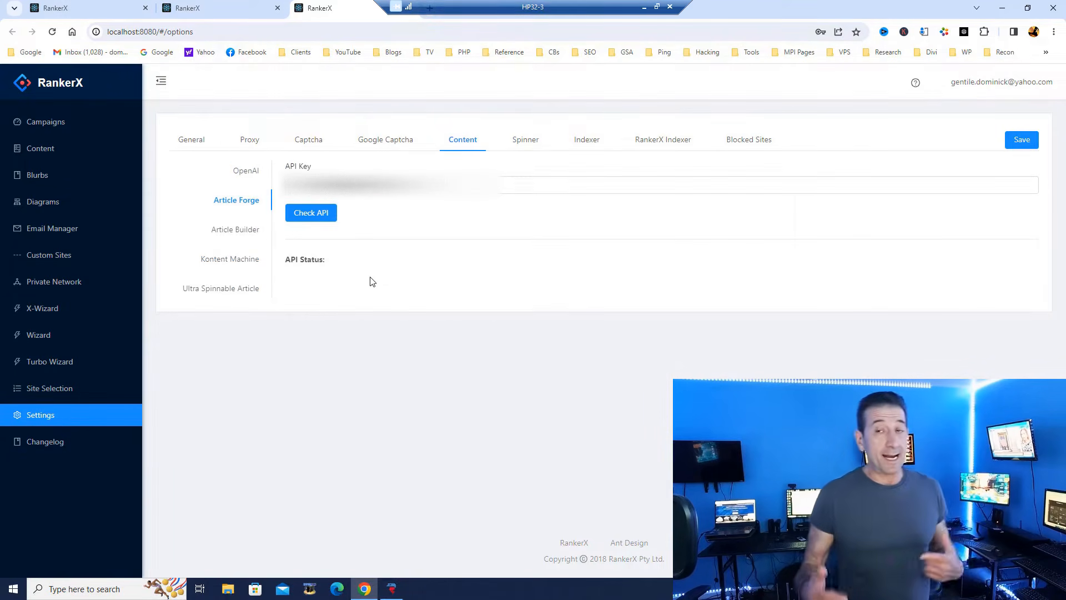
Look at the thebestspinner.com options in the Spinner settings and set the spinner service back to spinrewriter.com.
left_click(518, 143)
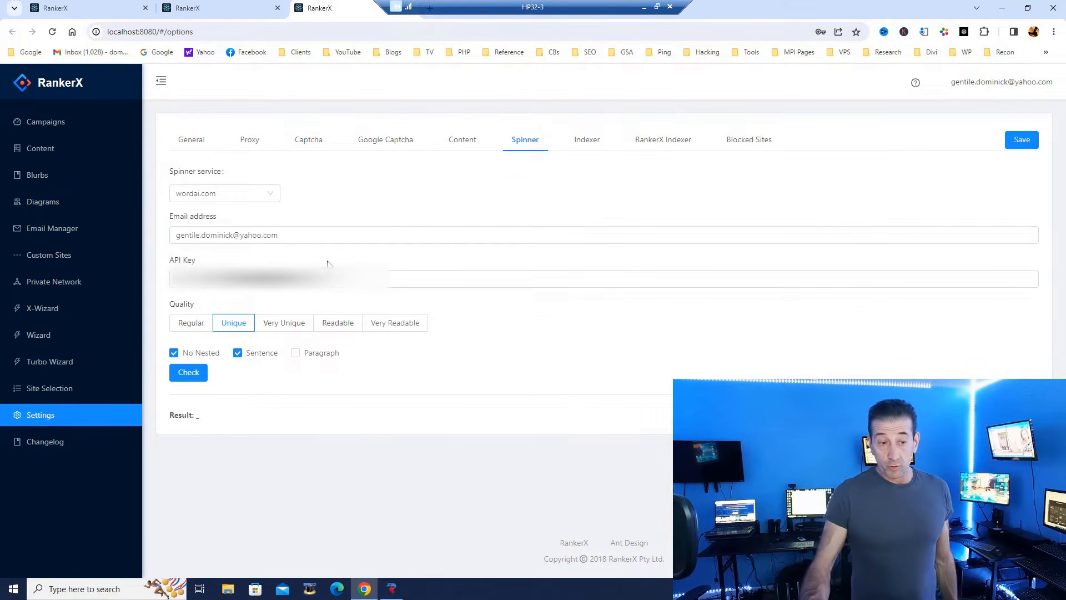
left_click(246, 198)
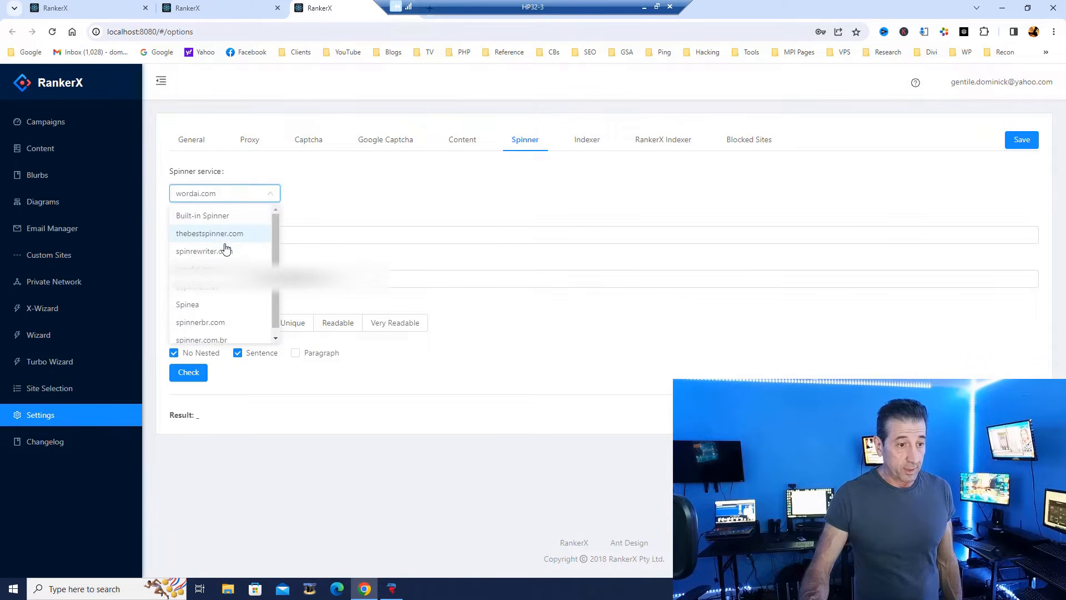
left_click(221, 235)
left_click(233, 196)
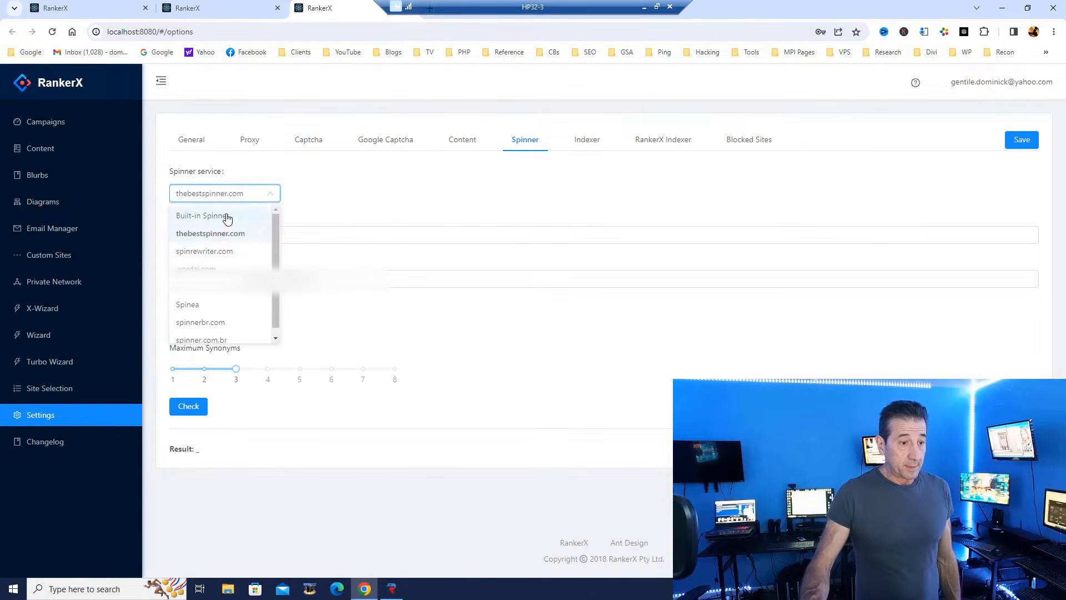
left_click(214, 251)
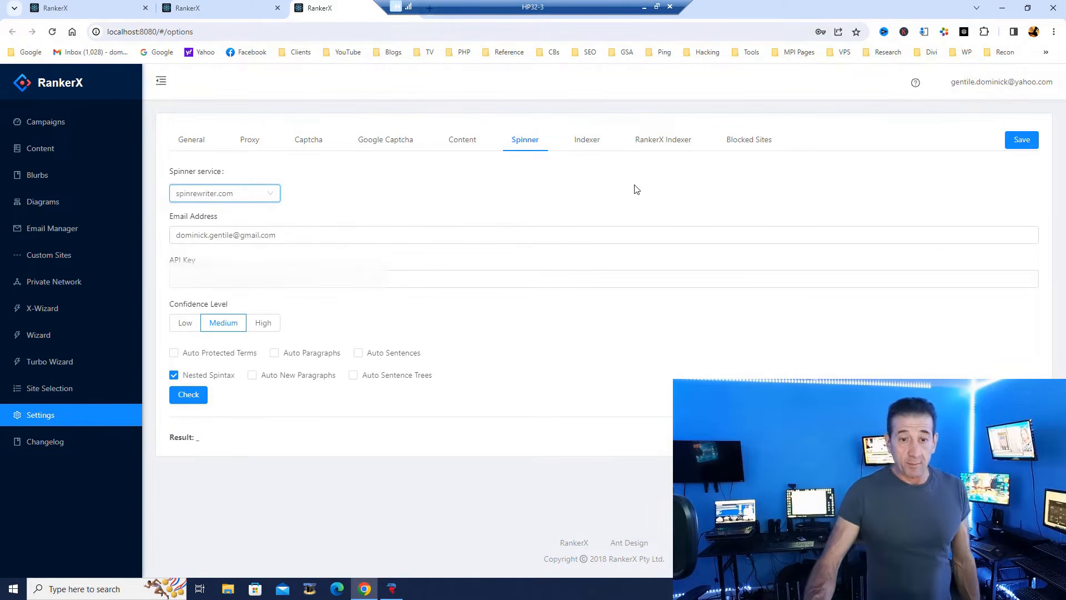
Open the 1Indexer website from the Indexer settings, view its pricing, and return to the 1Indexer API key field.
left_click(594, 141)
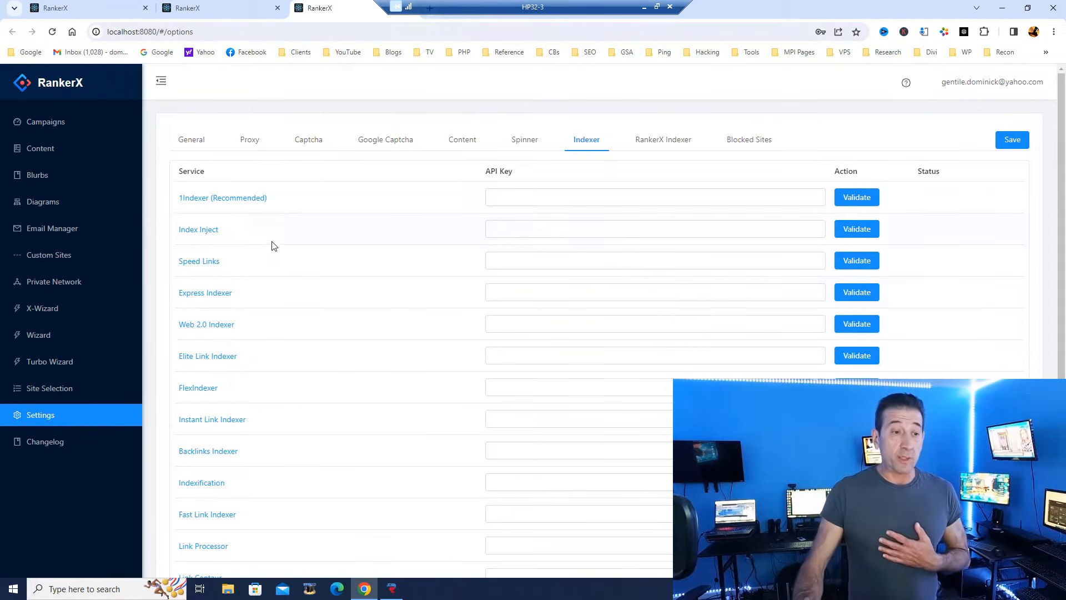
right_click(228, 204)
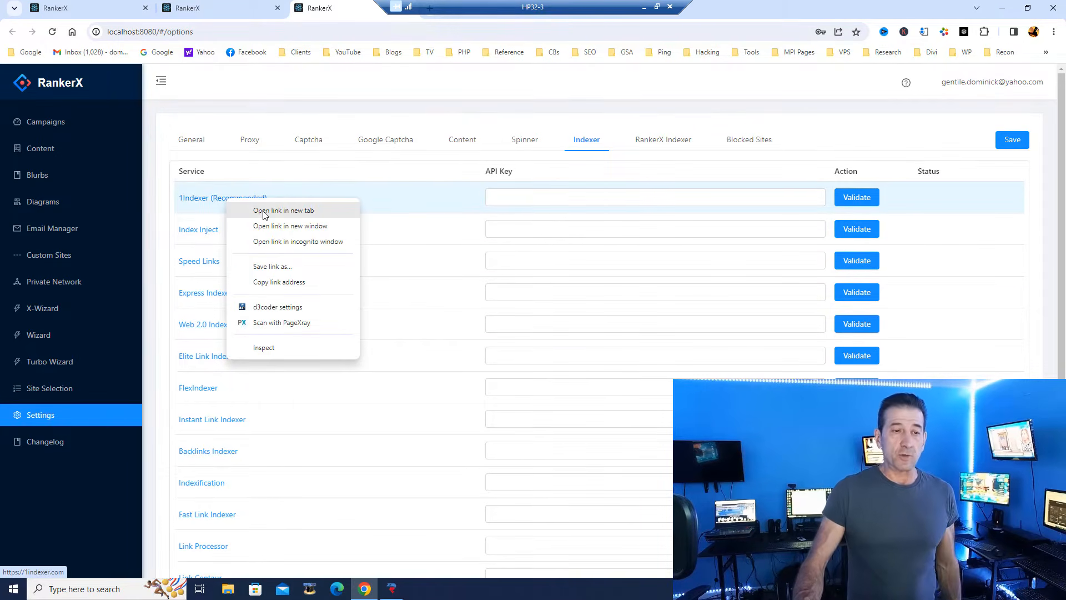
left_click(281, 212)
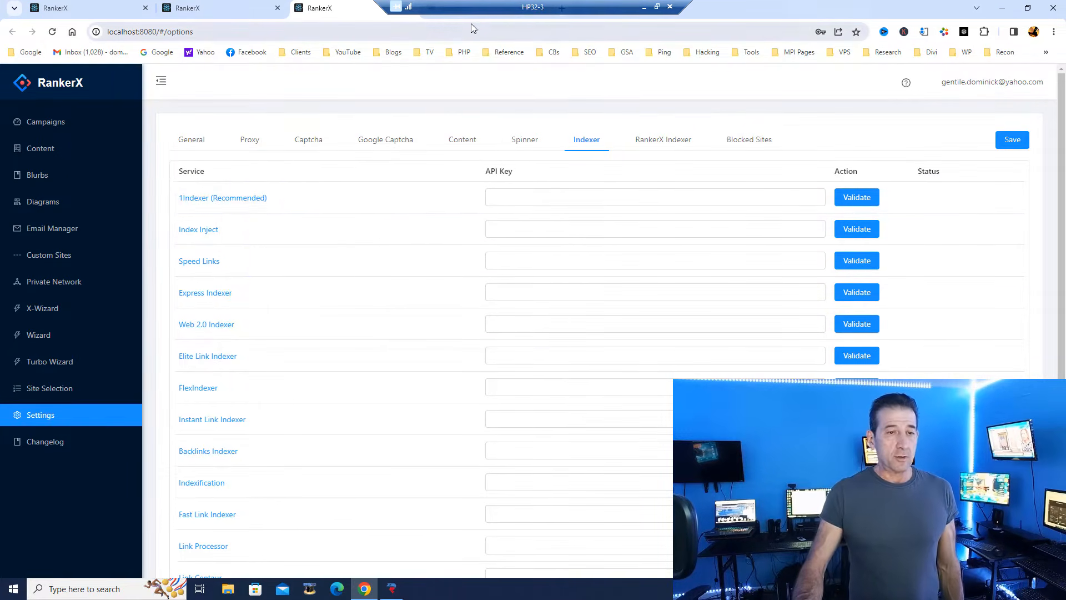
left_click(216, 202)
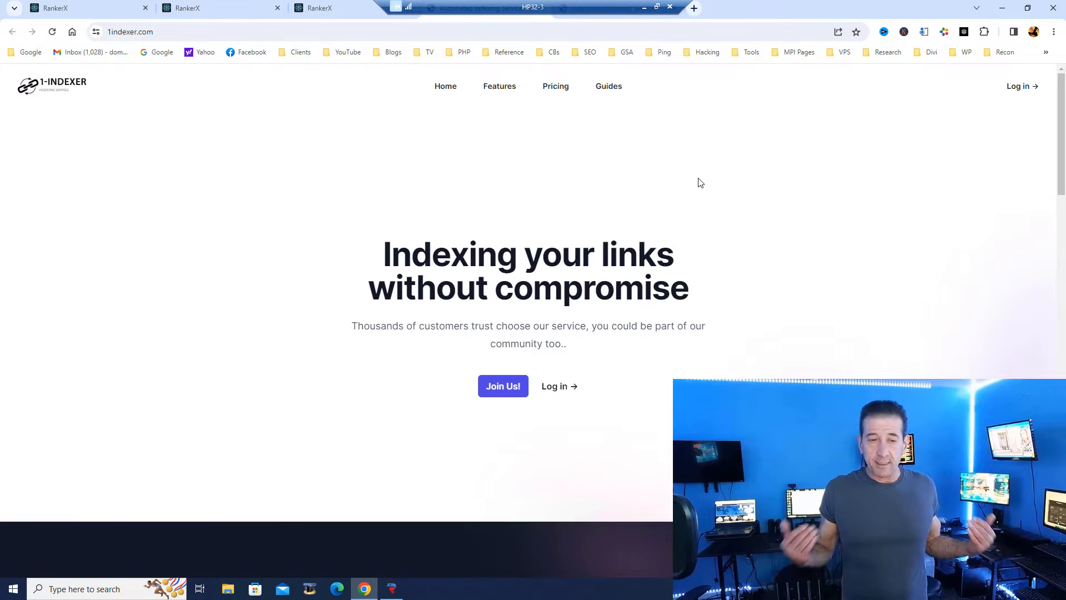
left_click(560, 91)
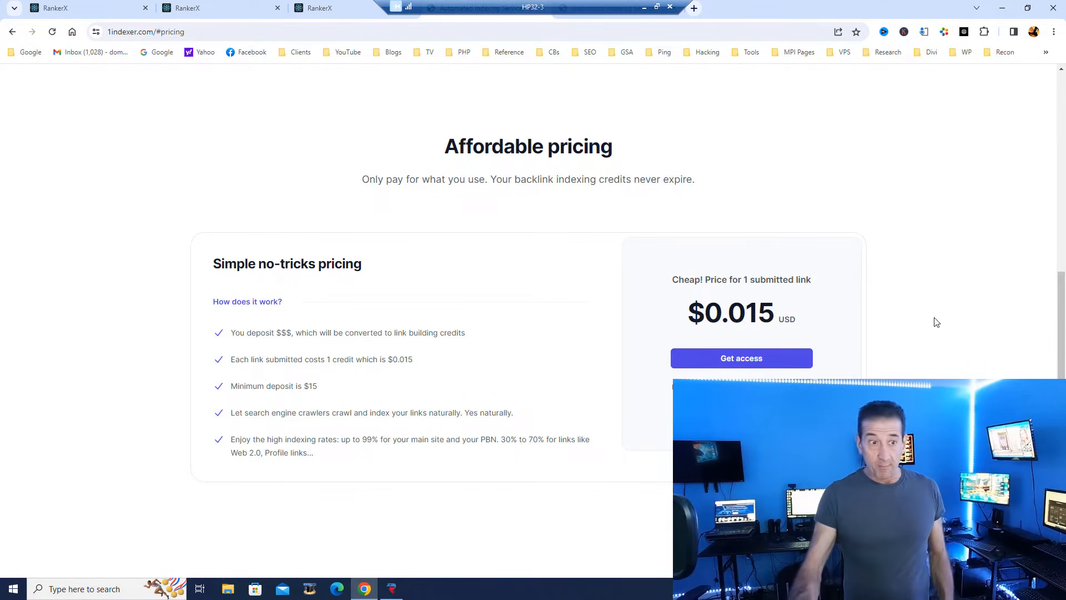
left_click(338, 15)
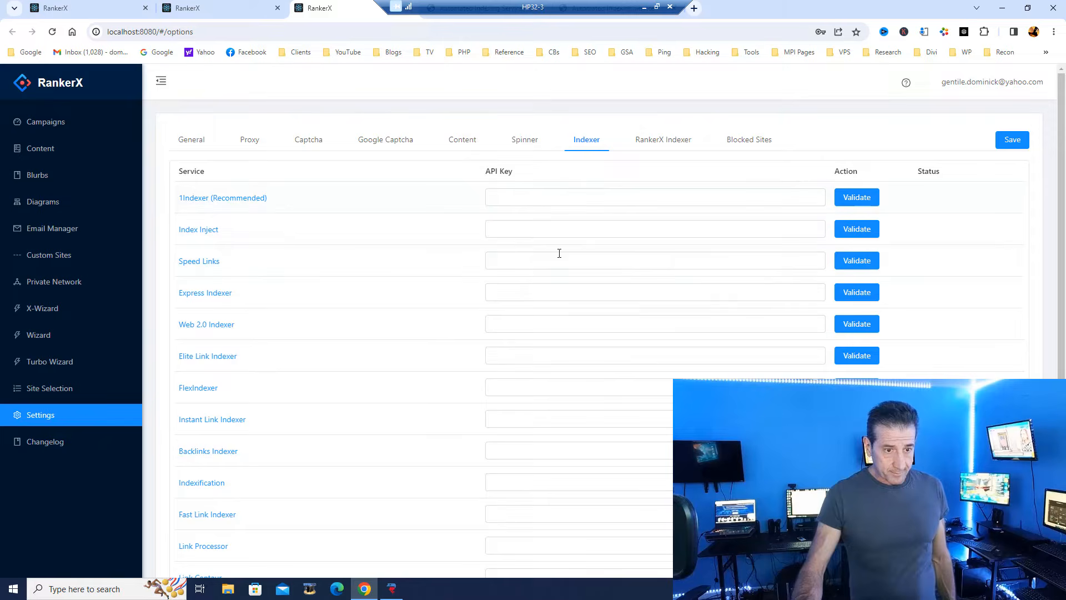
left_click(590, 200)
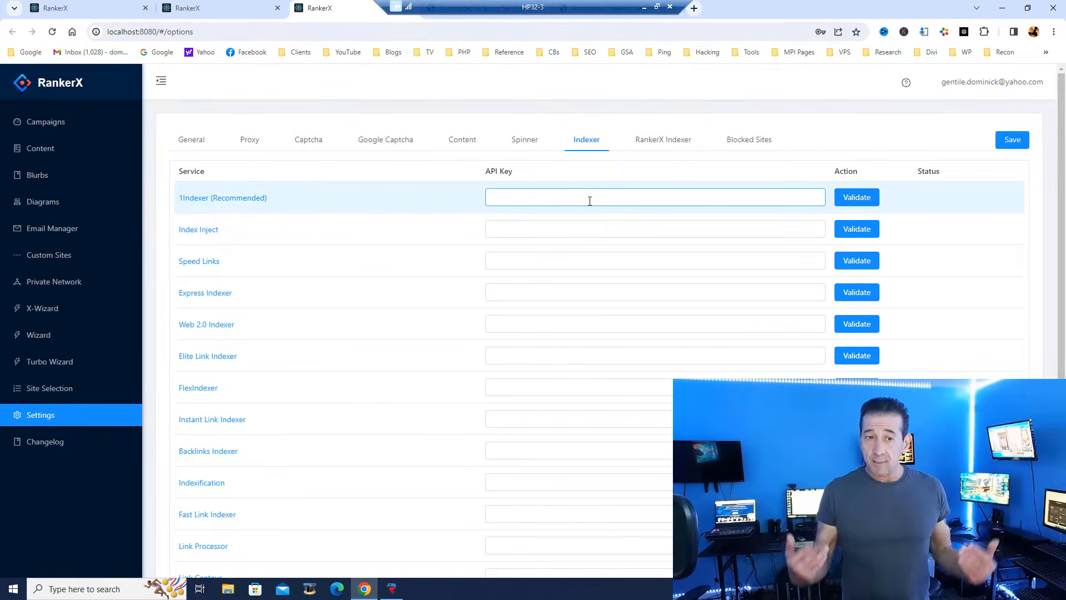
Review the RankerX Indexer, Blocked Sites, General and Proxy settings.
left_click(661, 142)
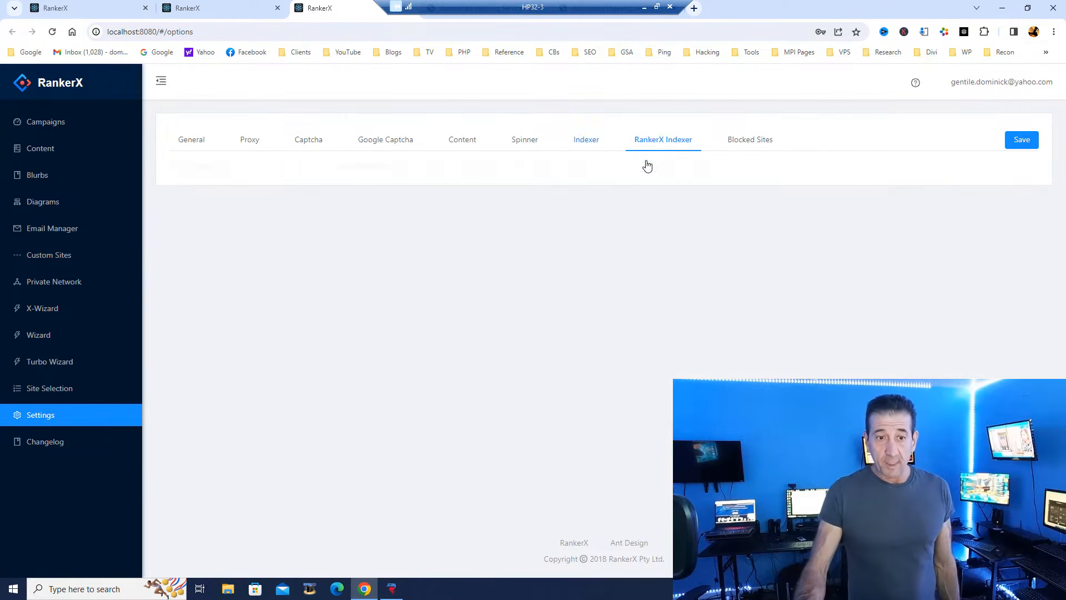
left_click(760, 143)
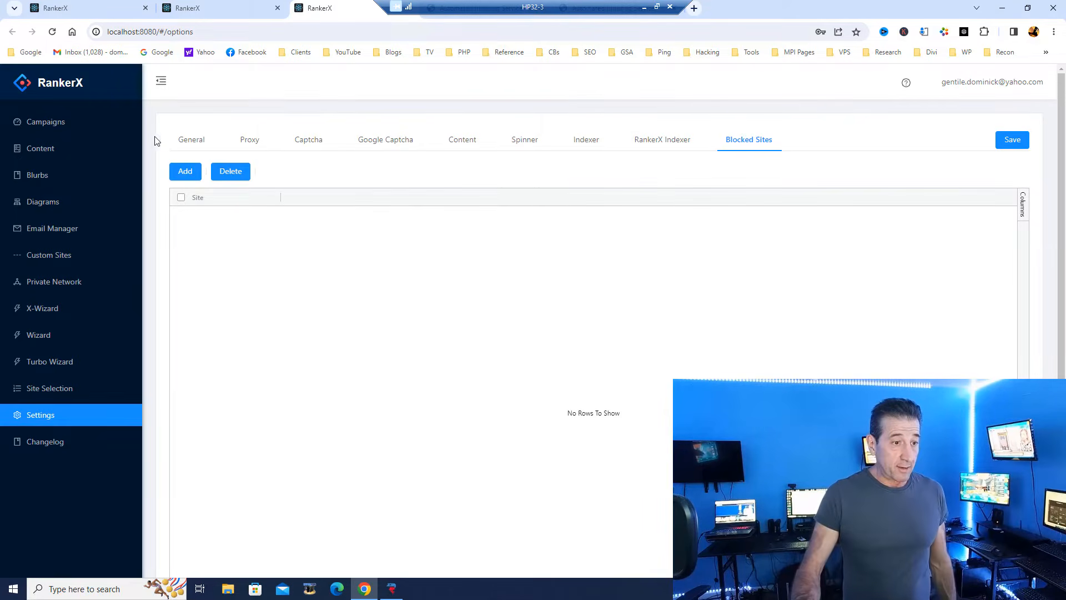
left_click(192, 140)
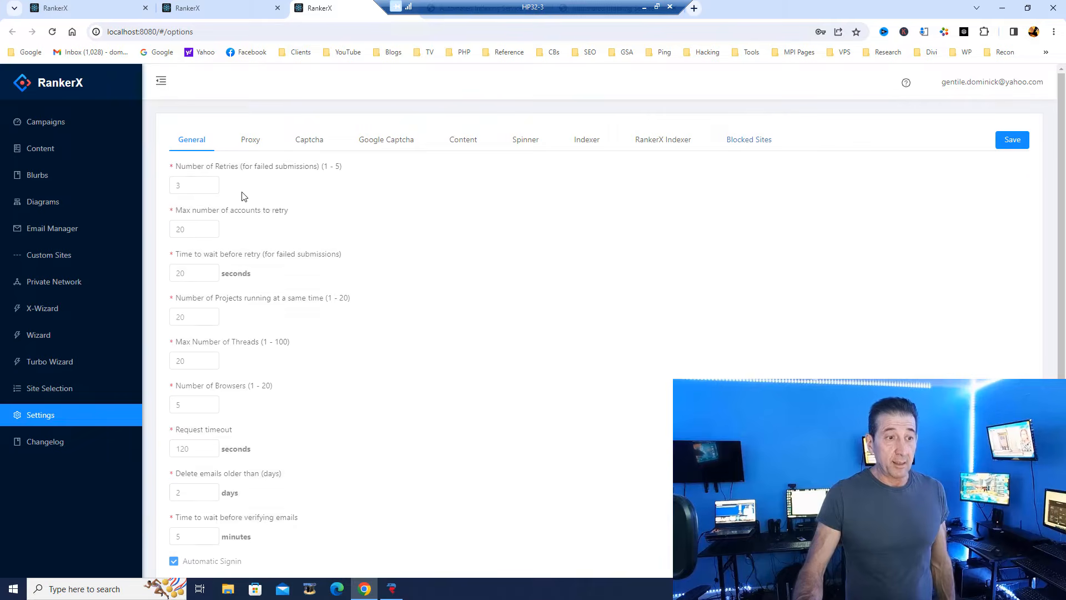
left_click(261, 144)
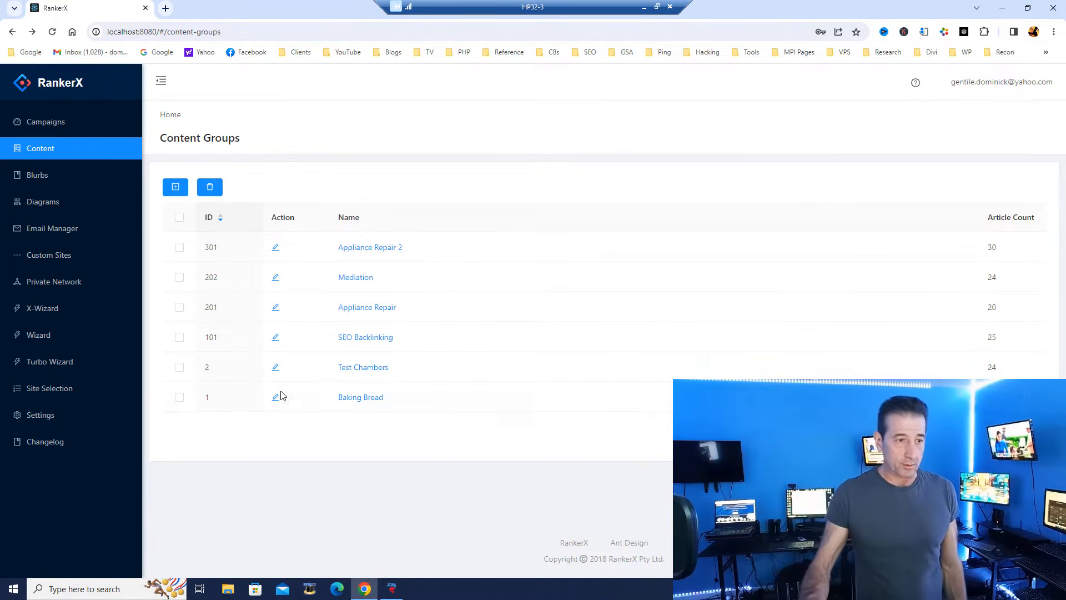
Start a new content group and name it "DIY Automotive Repair".
left_click(175, 186)
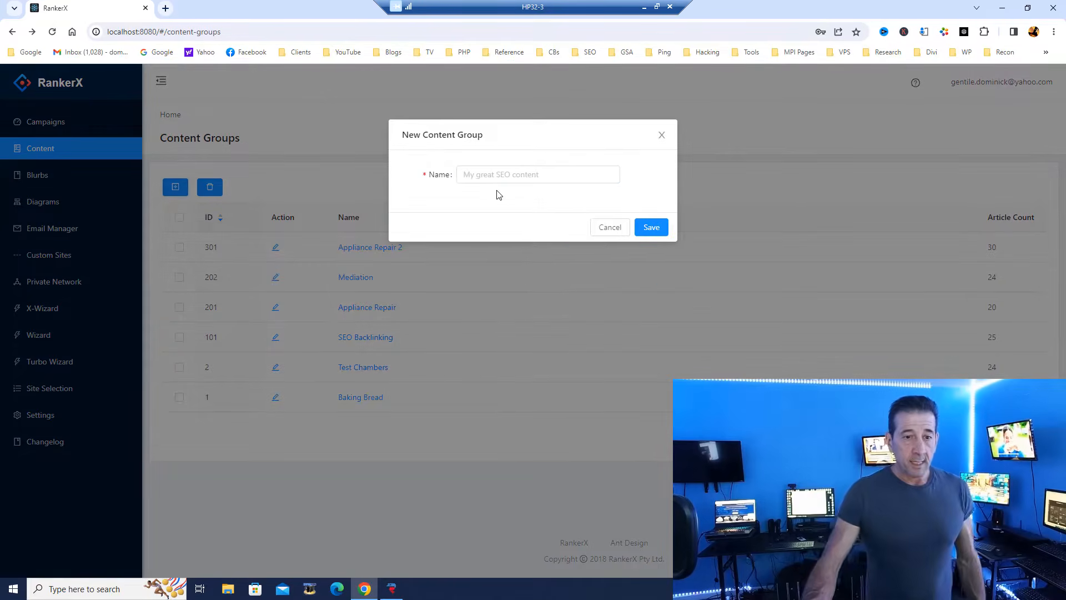
left_click(497, 173)
type("D")
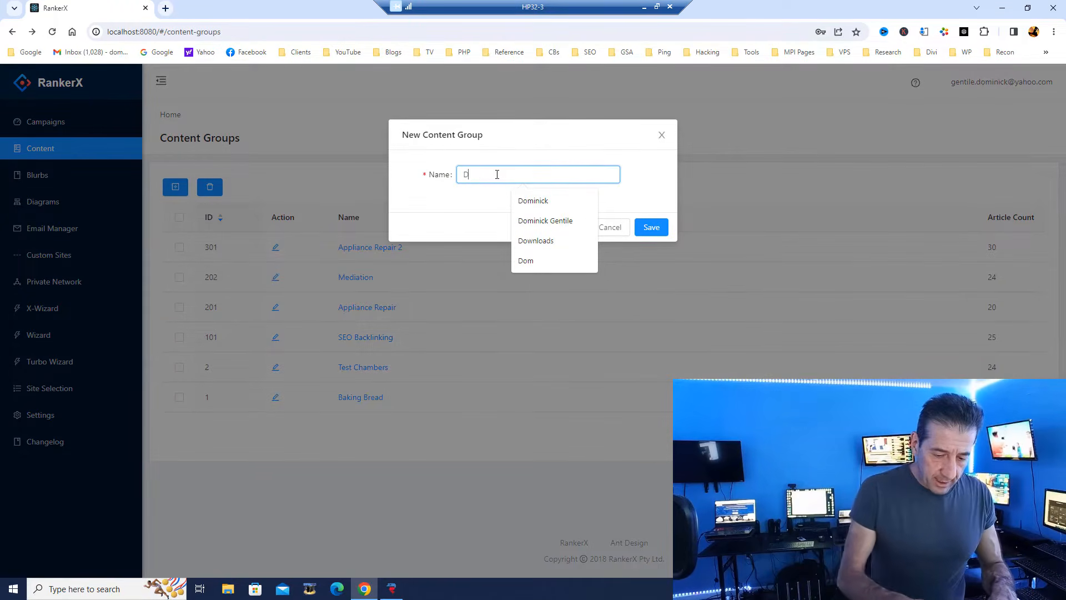
type("IY ")
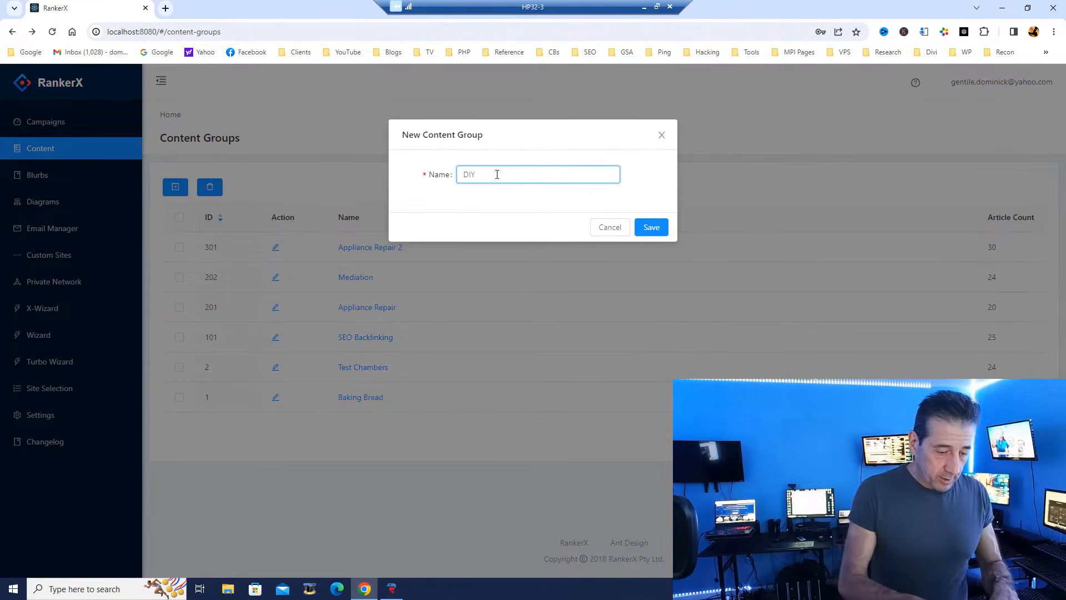
type("Automotive repair")
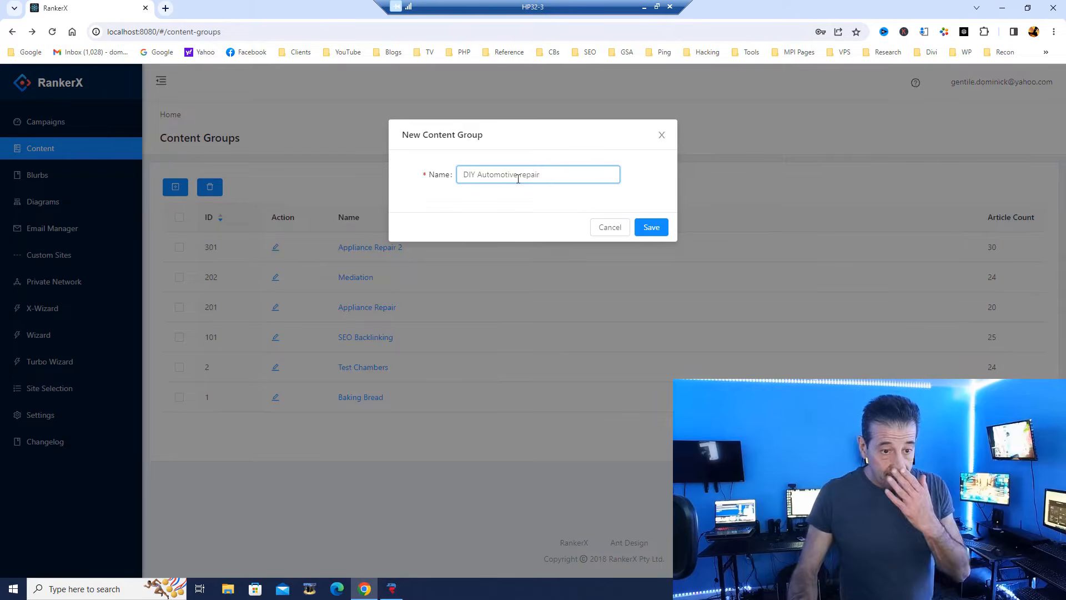
key("BackSpace")
type("R")
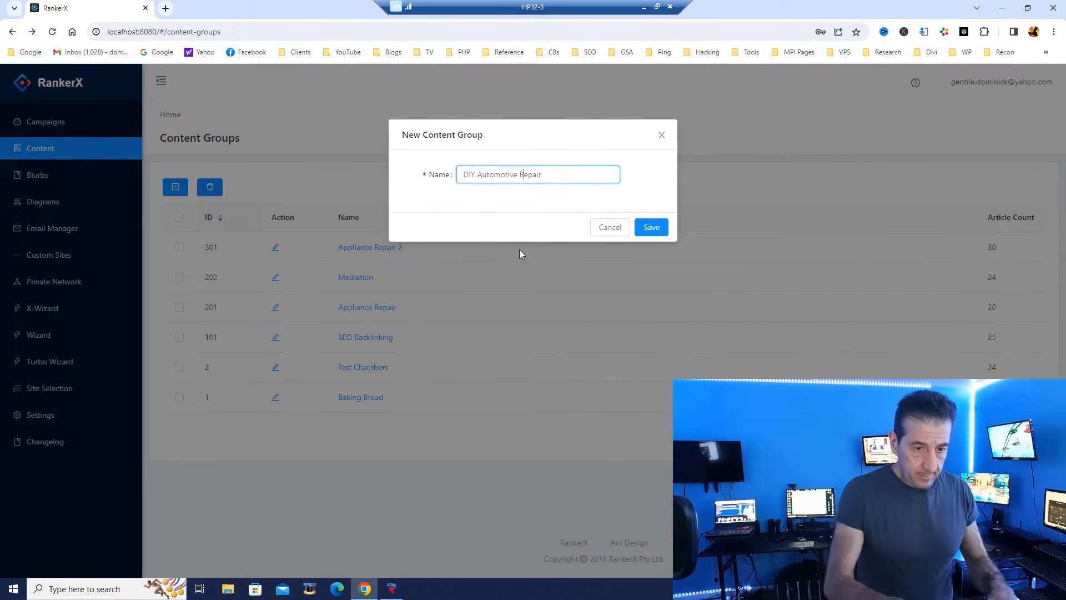
Copy the full name of the new content group to the clipboard and save the group.
left_click_drag(365, 182, 467, 172)
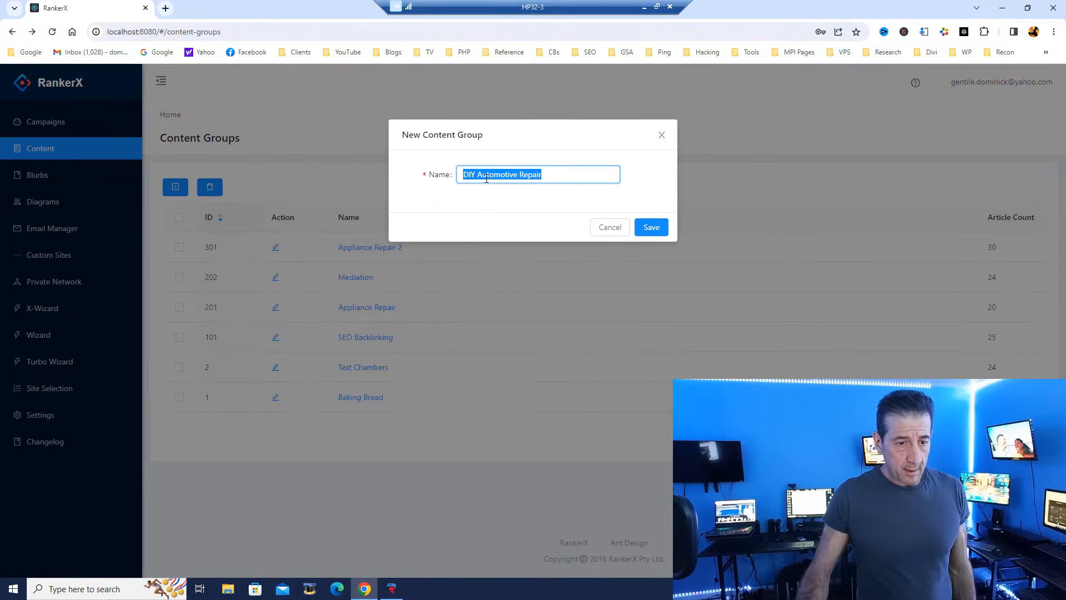
right_click(482, 174)
left_click(517, 229)
left_click(644, 232)
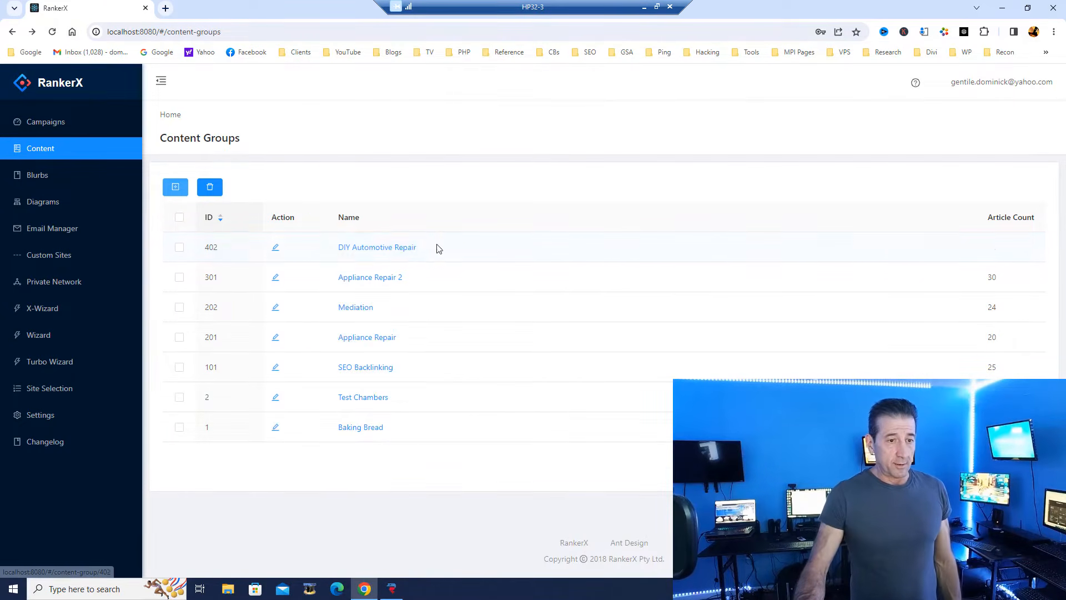
Open the DIY Automotive Repair content group and its protected words field for the spinner.
left_click(392, 248)
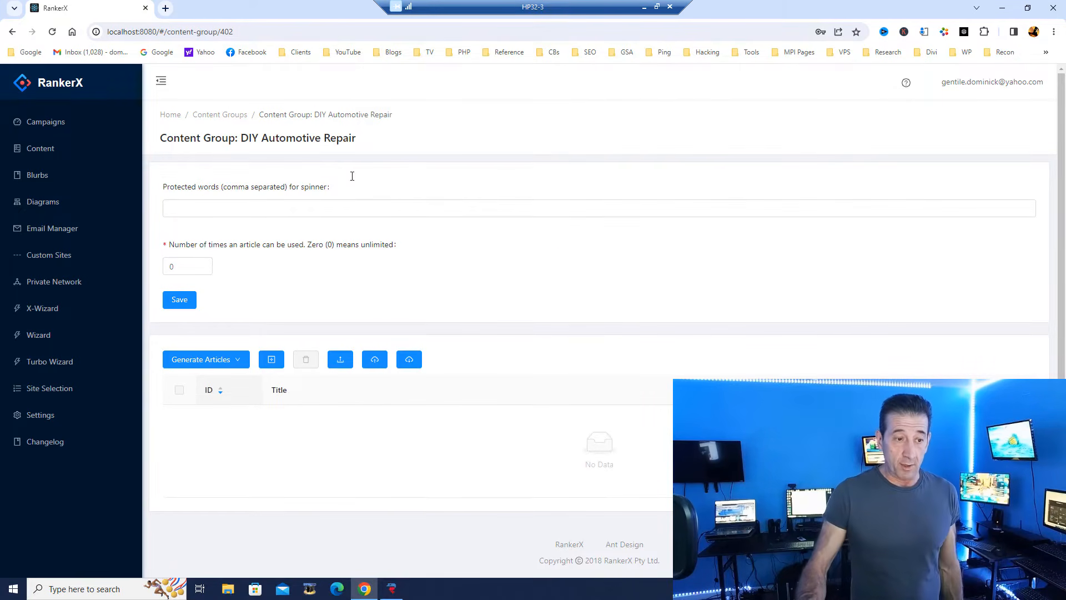
scroll(327, 192, "down", 1)
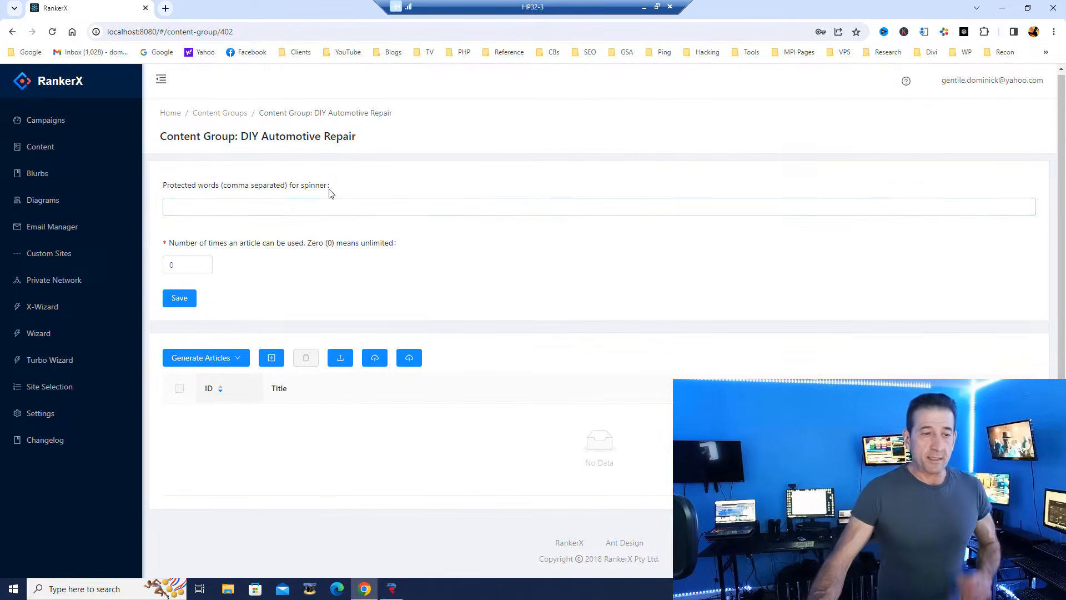
left_click(292, 203)
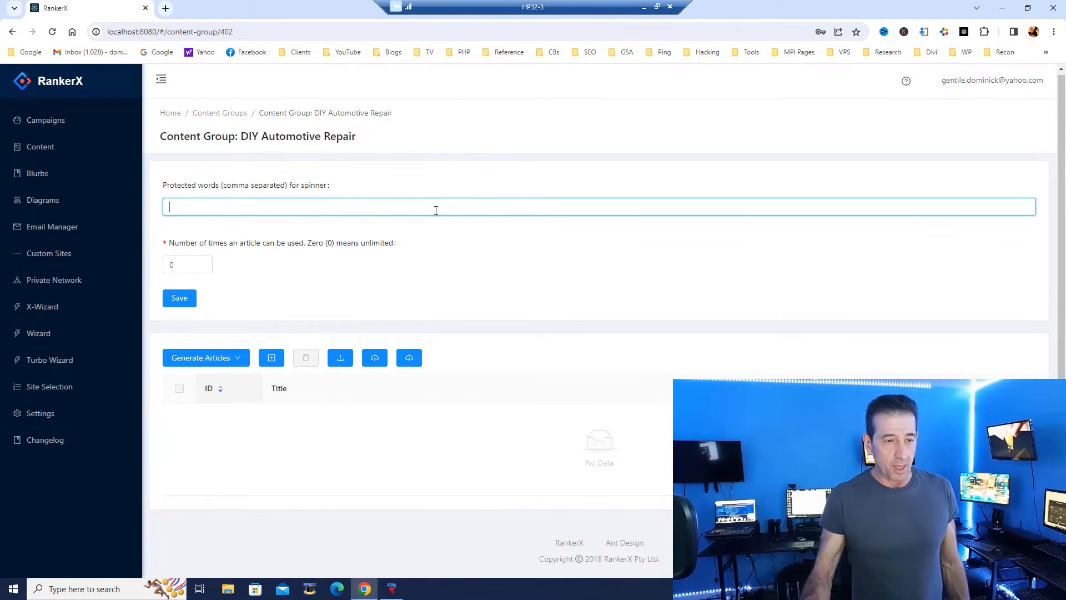
Switch to ChatGPT and request a list of SEO keyword phrases for DIY Automotive Repair.
left_click(644, 7)
left_click(718, 586)
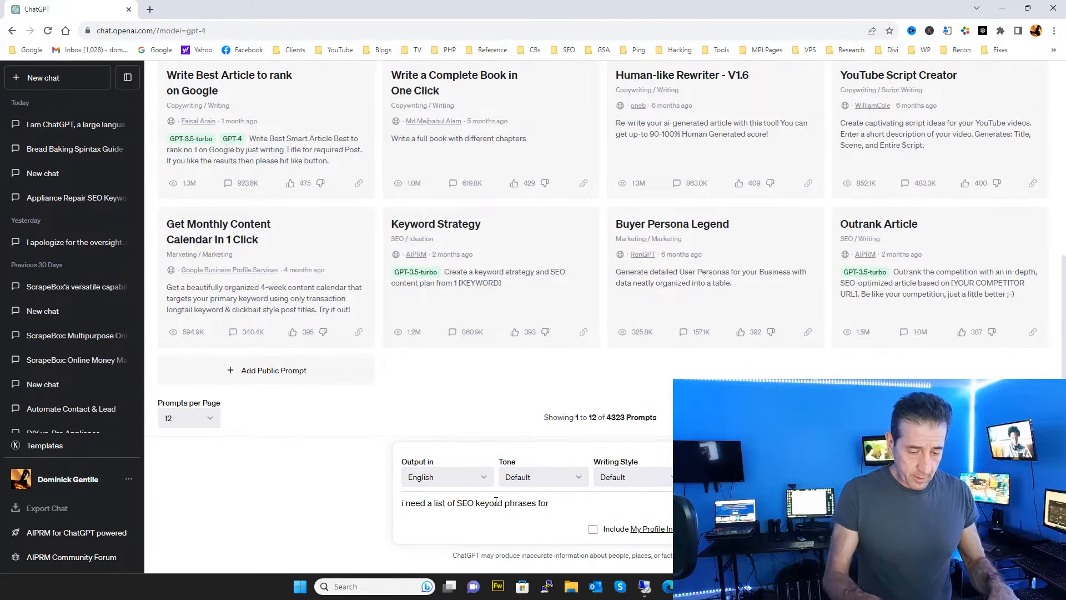
type("DIY Automotive Repair")
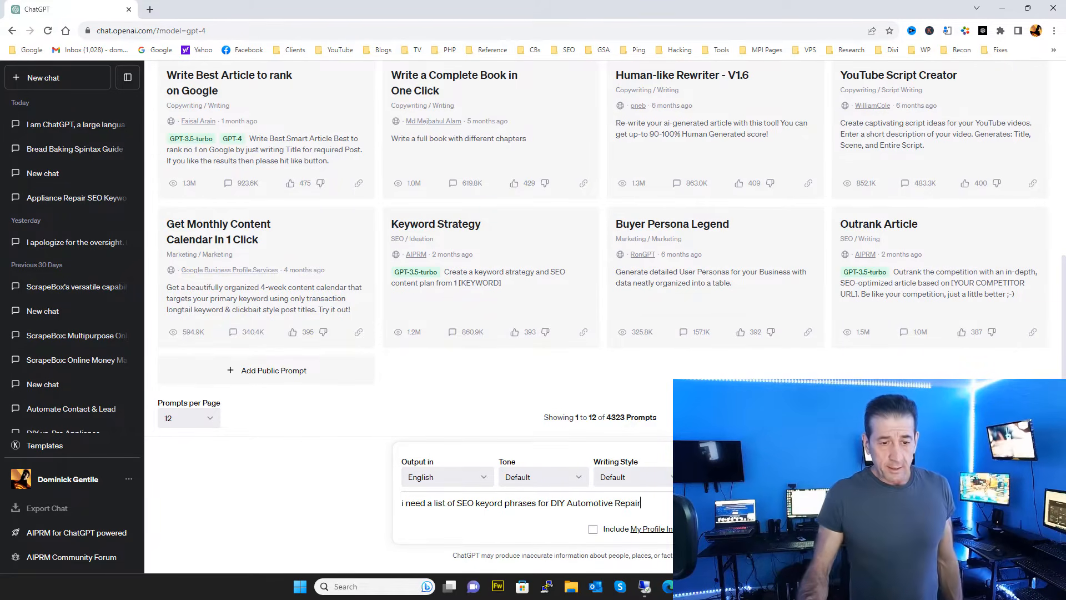
key("Return")
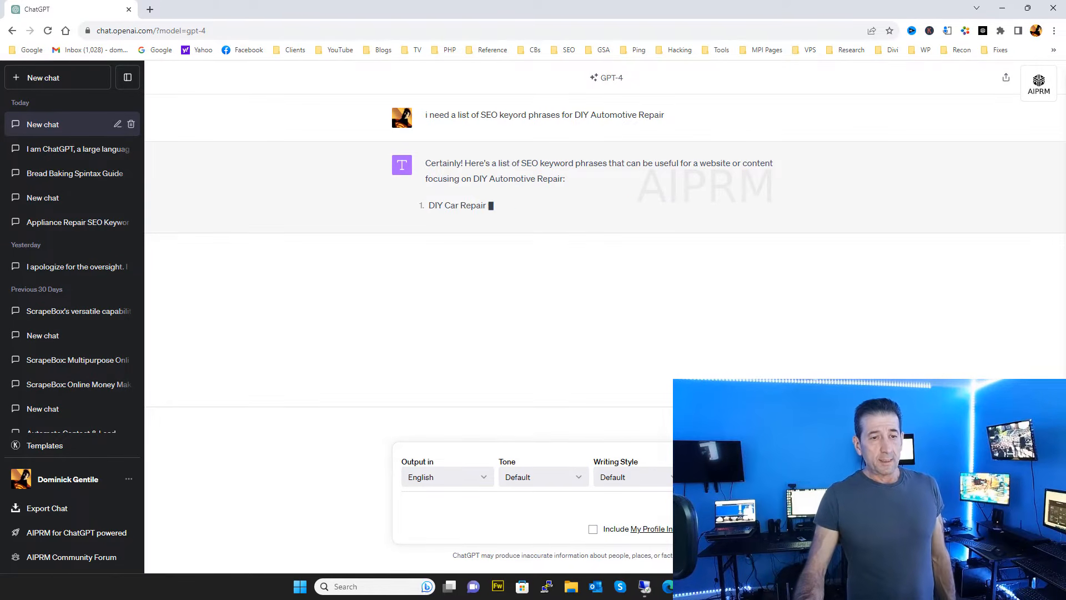
Ask ChatGPT to provide the keyword phrases comma separated.
type("co")
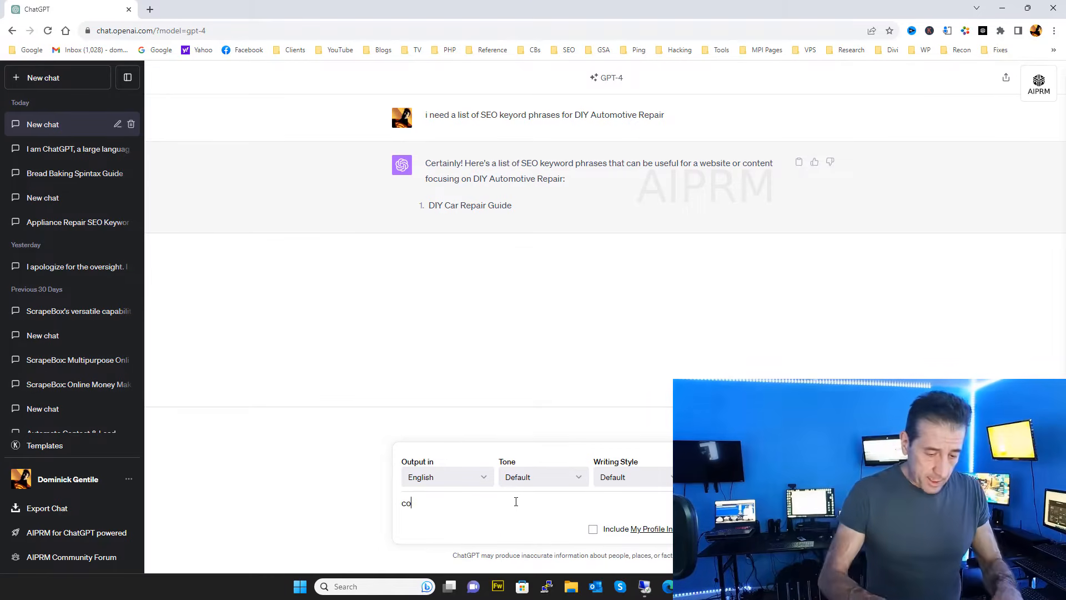
type("mma sepe")
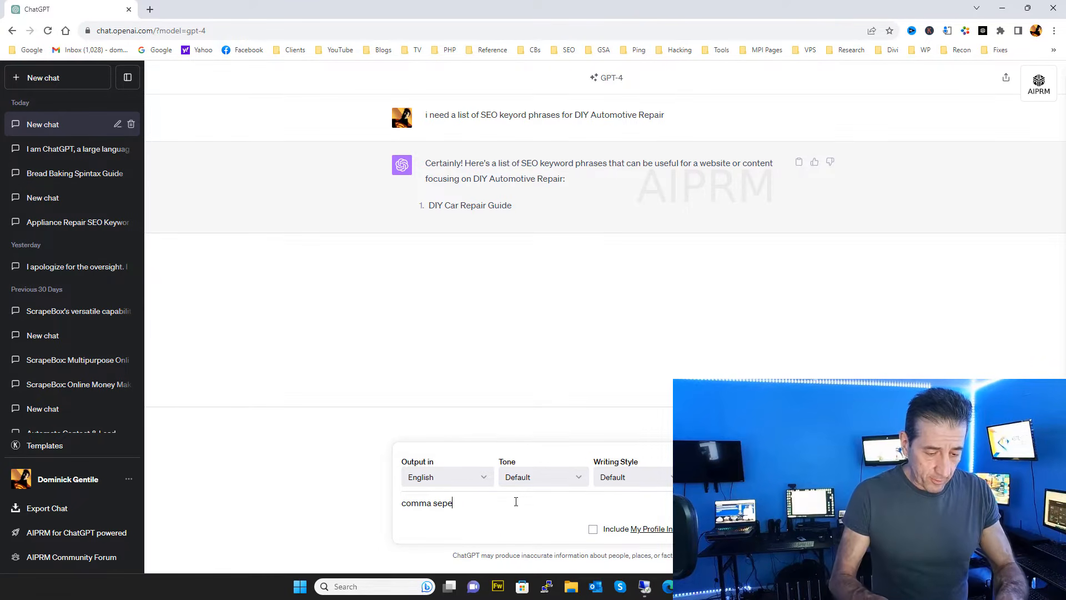
type("rated please")
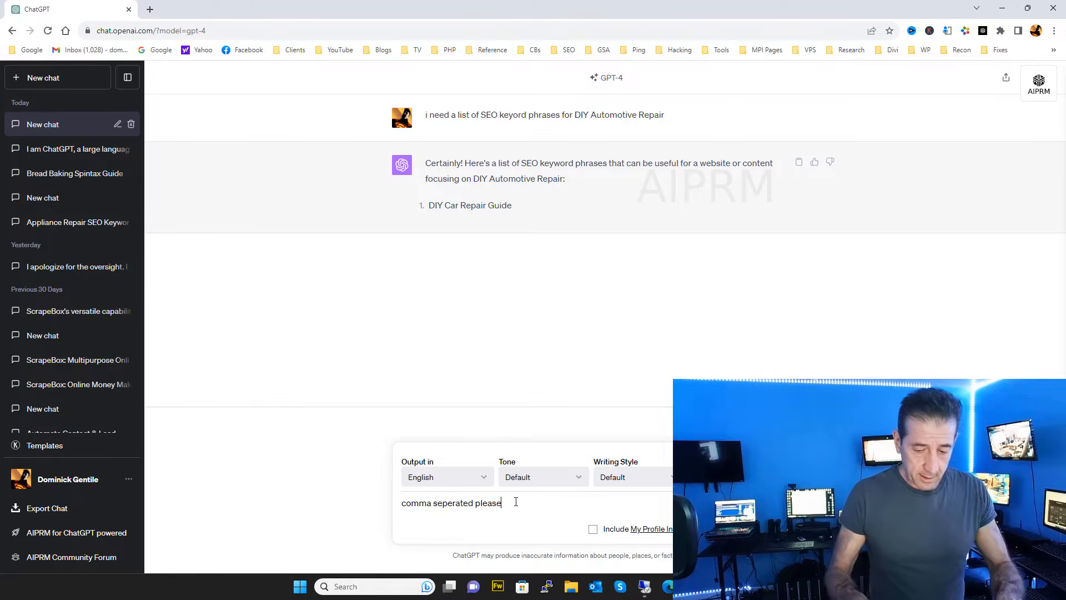
key("Return")
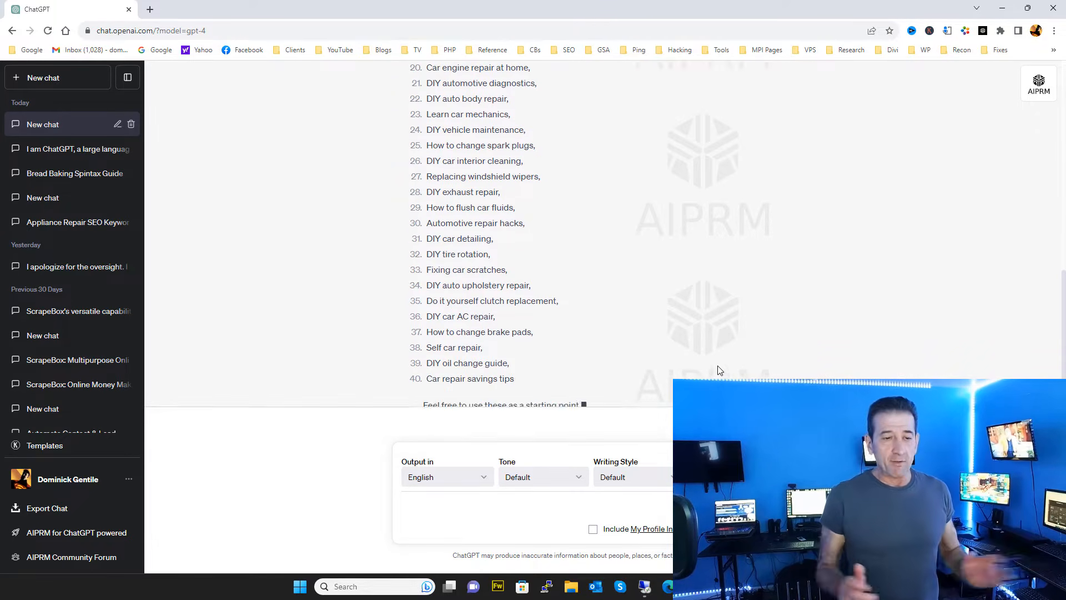
Copy the full comma-separated list of phrases, from "DIY car repair guide" to "Car repair savings tips".
scroll(543, 322, "up", 10)
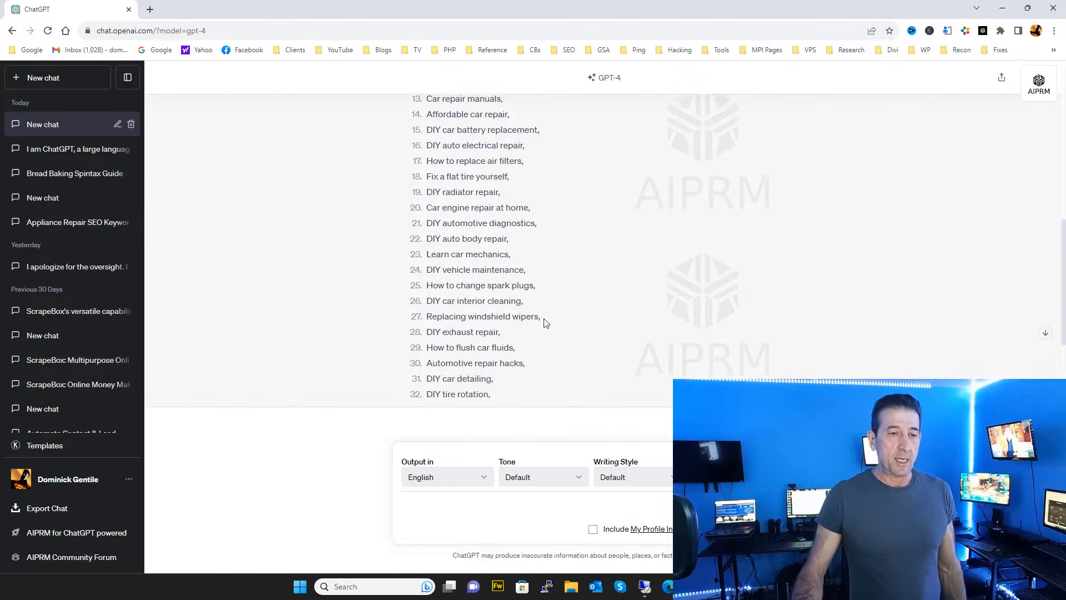
scroll(465, 246, "down", 2)
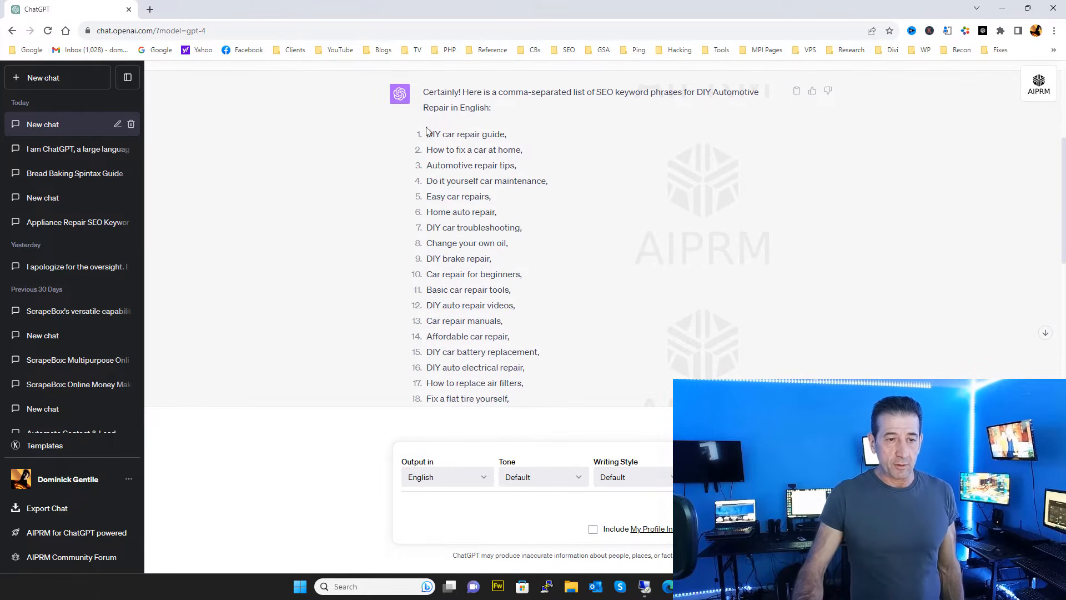
left_click_drag(427, 134, 561, 363)
right_click(502, 307)
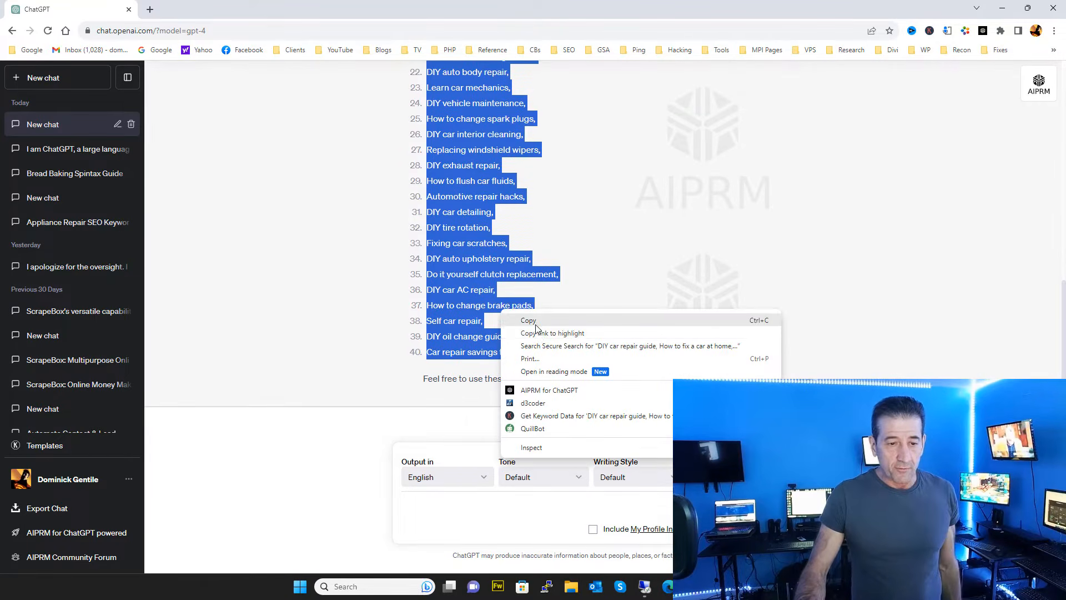
left_click(601, 319)
Return to RankerX on the remote desktop and paste the copied phrases as the spinner's protected words.
left_click(1002, 8)
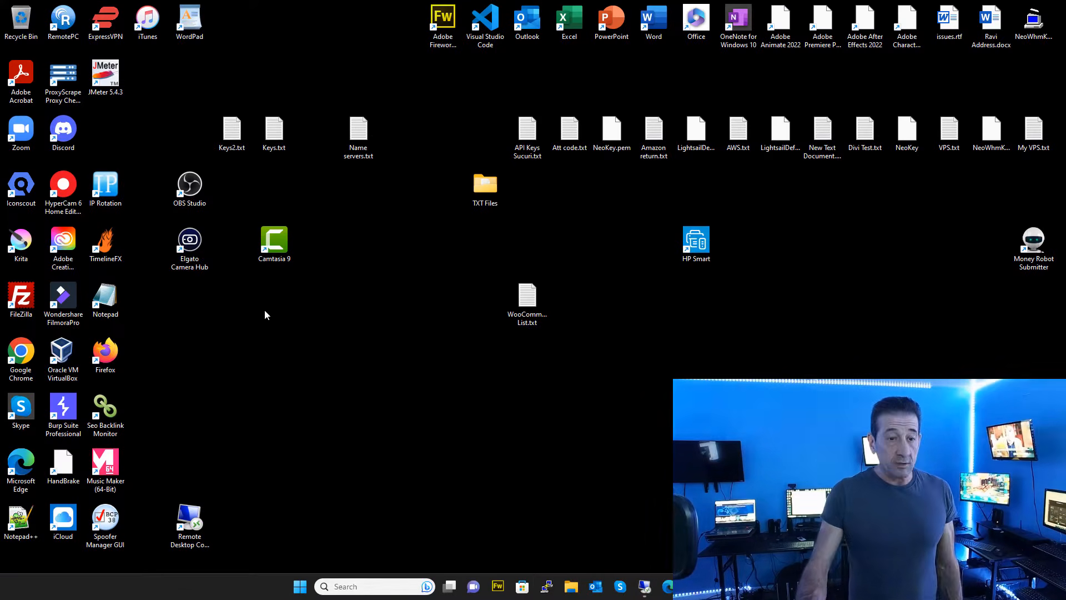
left_click(644, 586)
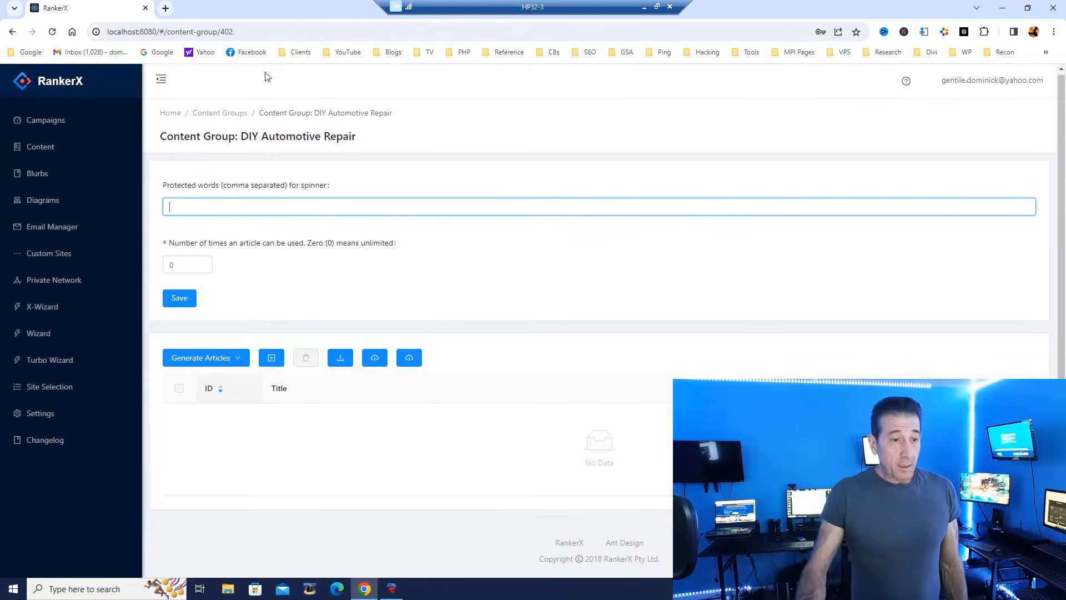
right_click(240, 208)
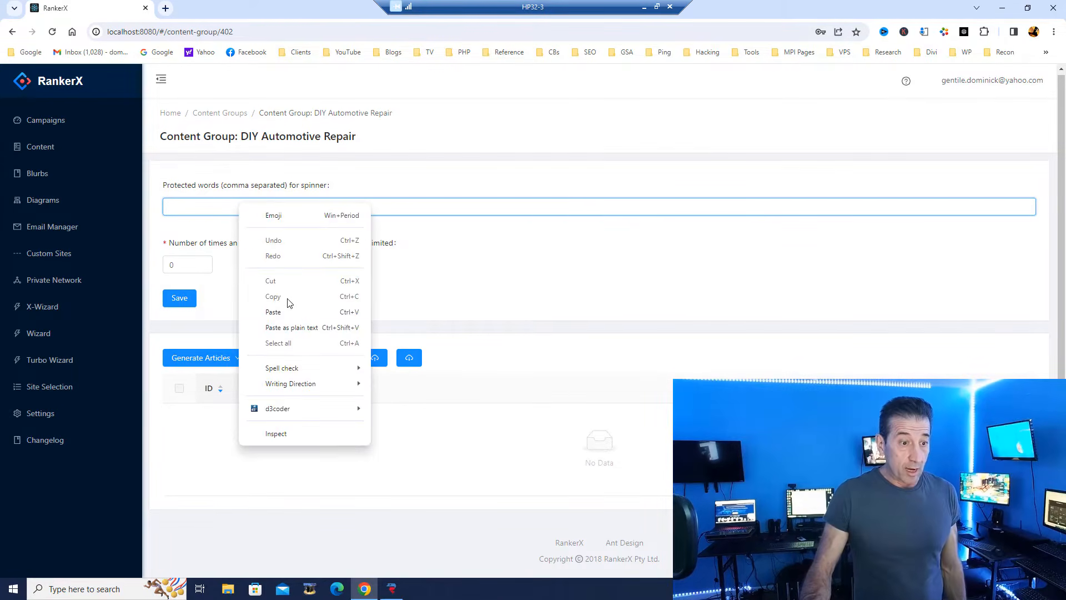
left_click(280, 312)
left_click_drag(392, 207, 148, 309)
Set the number of times an article can be used to 10 and save the content group.
double_click(193, 266)
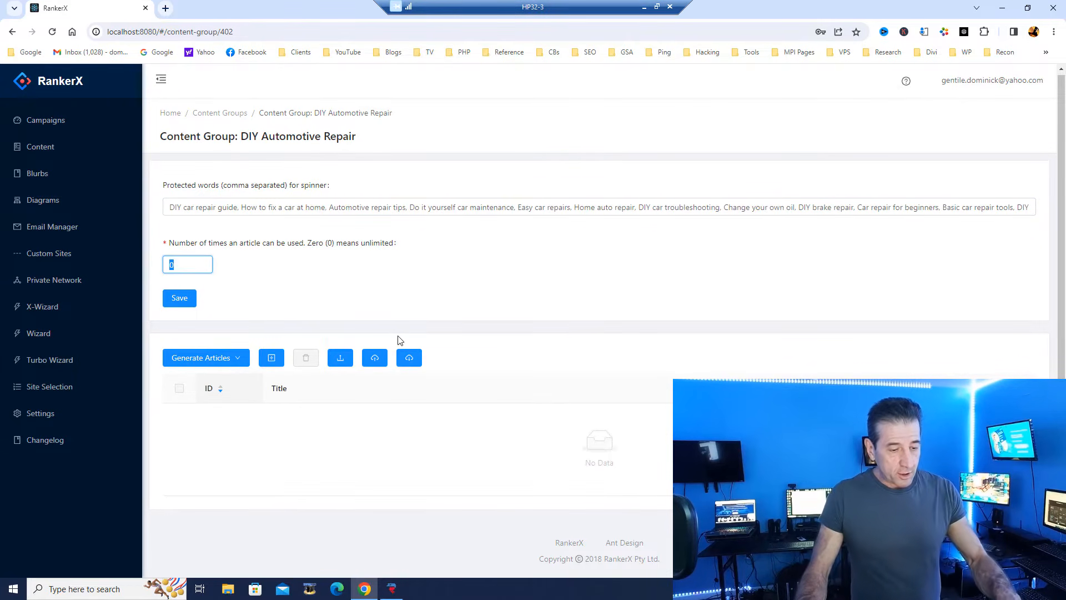
type("10")
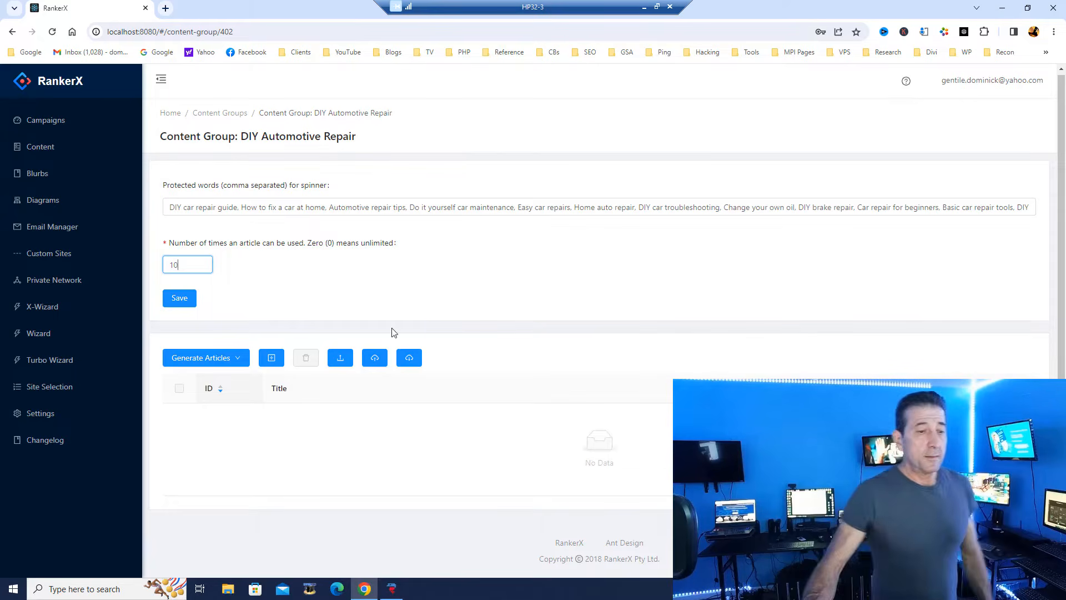
left_click(190, 304)
Start generating articles with OpenAI for this content group and paste the copied phrases as the keywords.
mouse_move(230, 358)
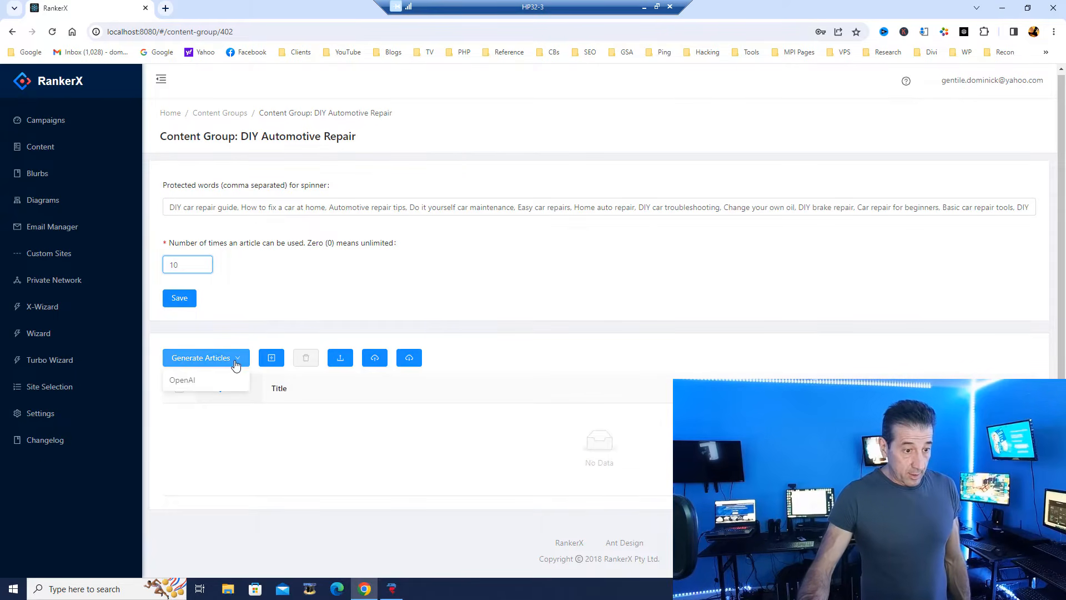
left_click(183, 380)
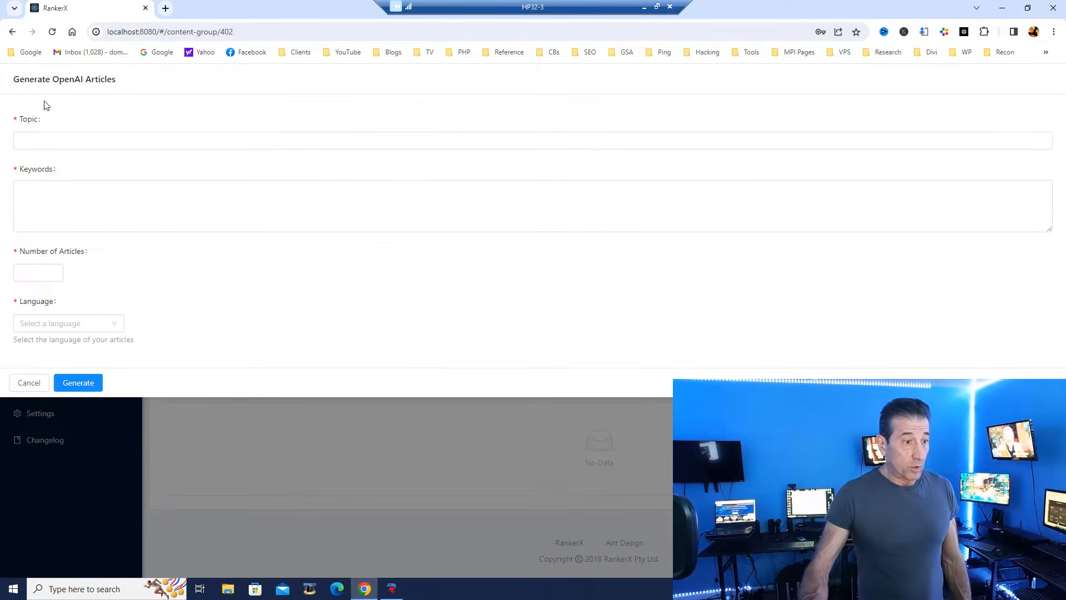
left_click(50, 144)
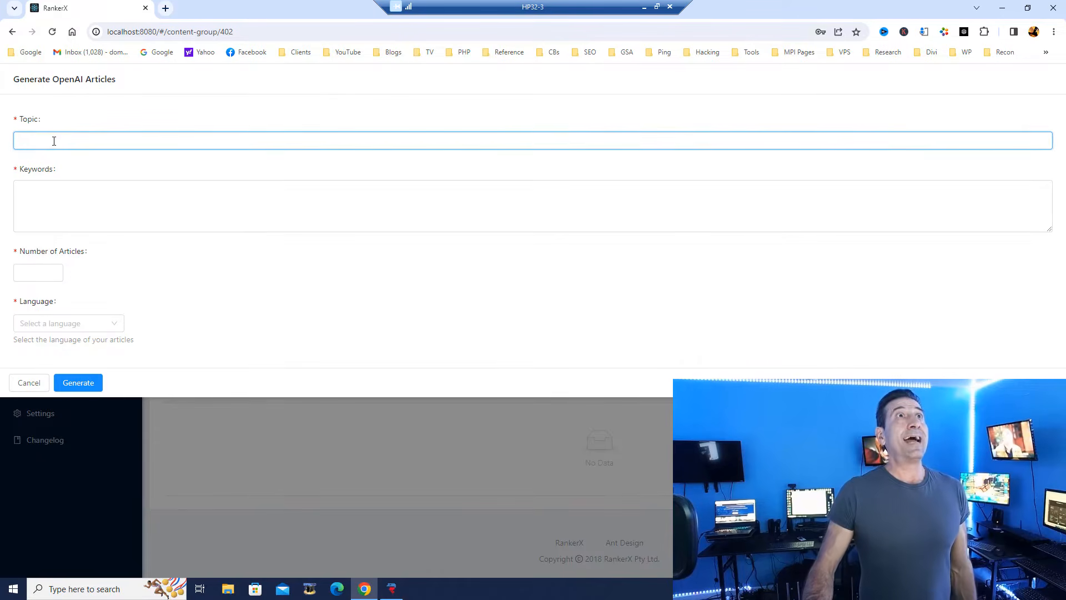
right_click(65, 202)
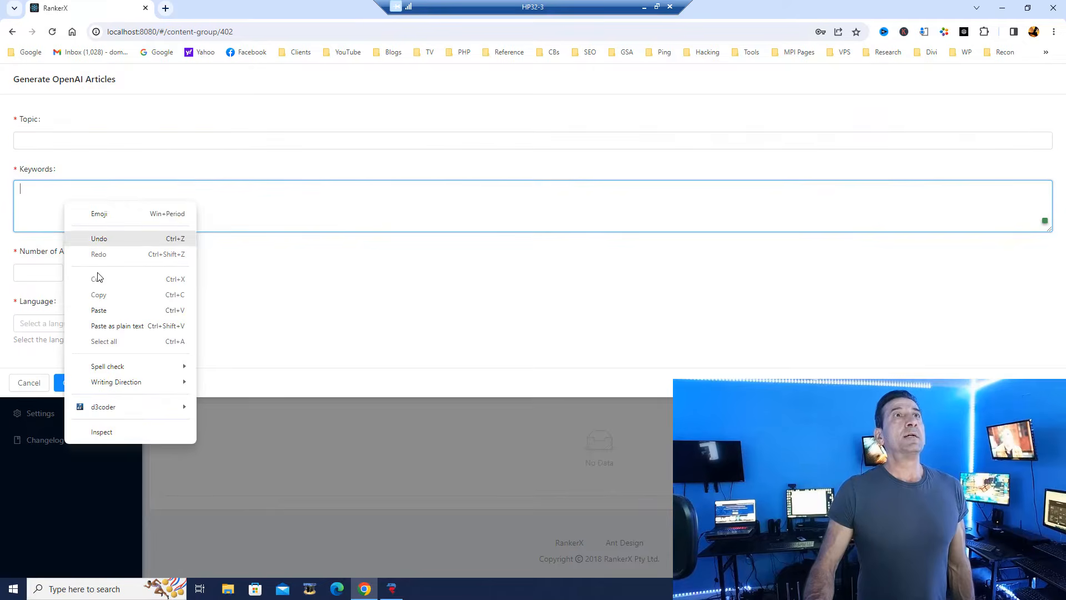
left_click(101, 310)
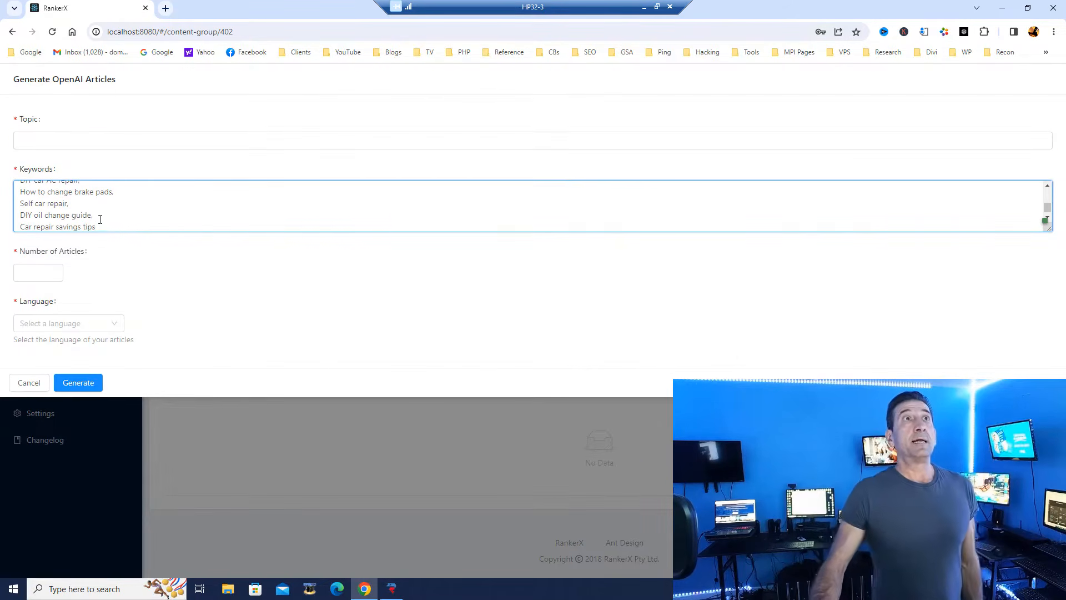
scroll(100, 220, "up", 3)
Set the number of articles to 10 and the topic to "DIY Automotive Repair".
left_click(46, 277)
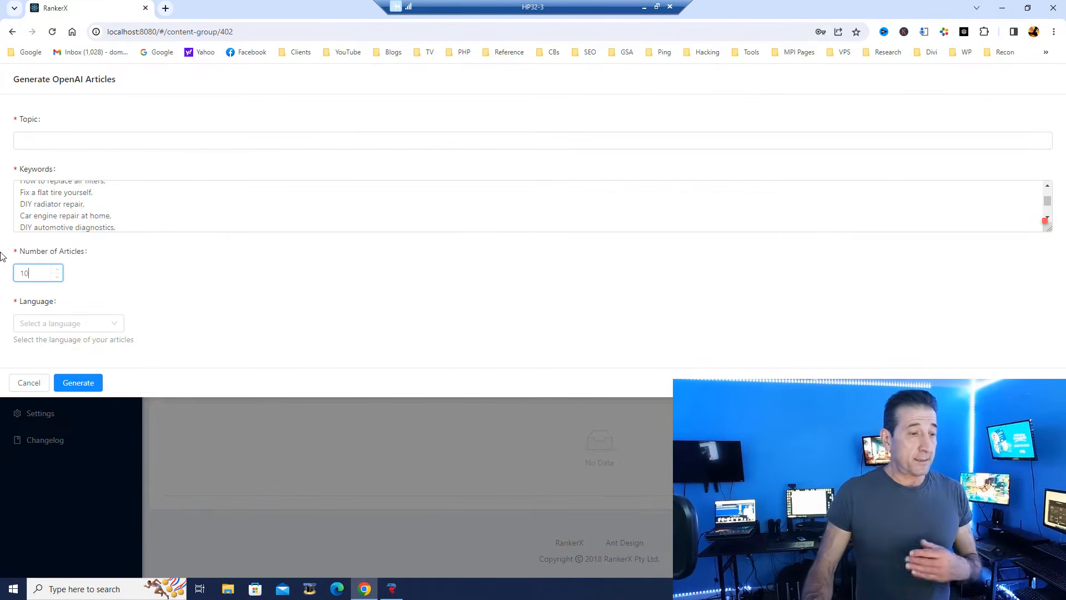
left_click(62, 139)
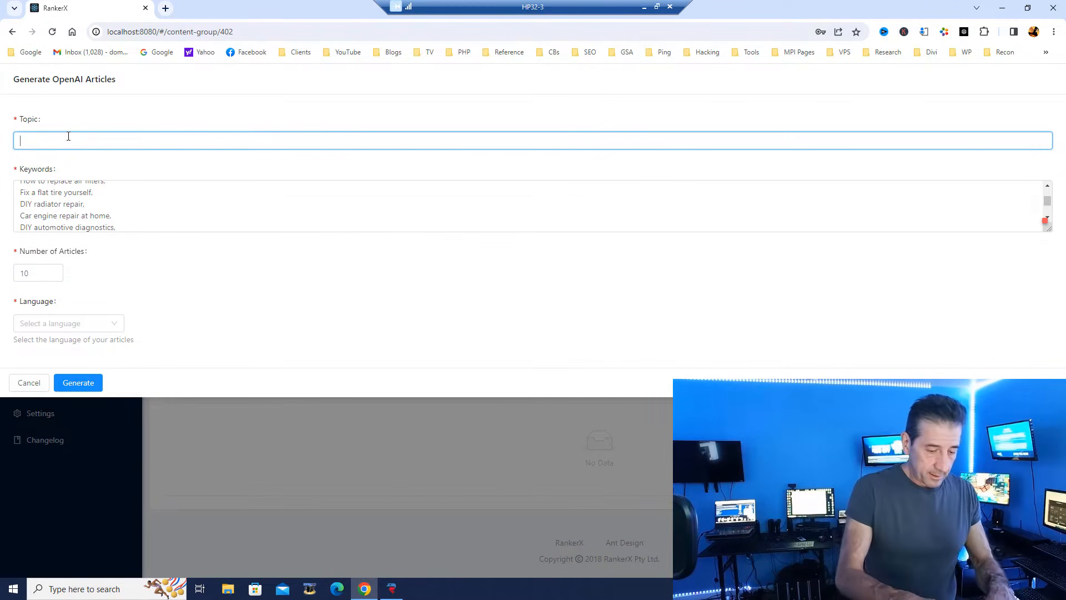
type("DIY")
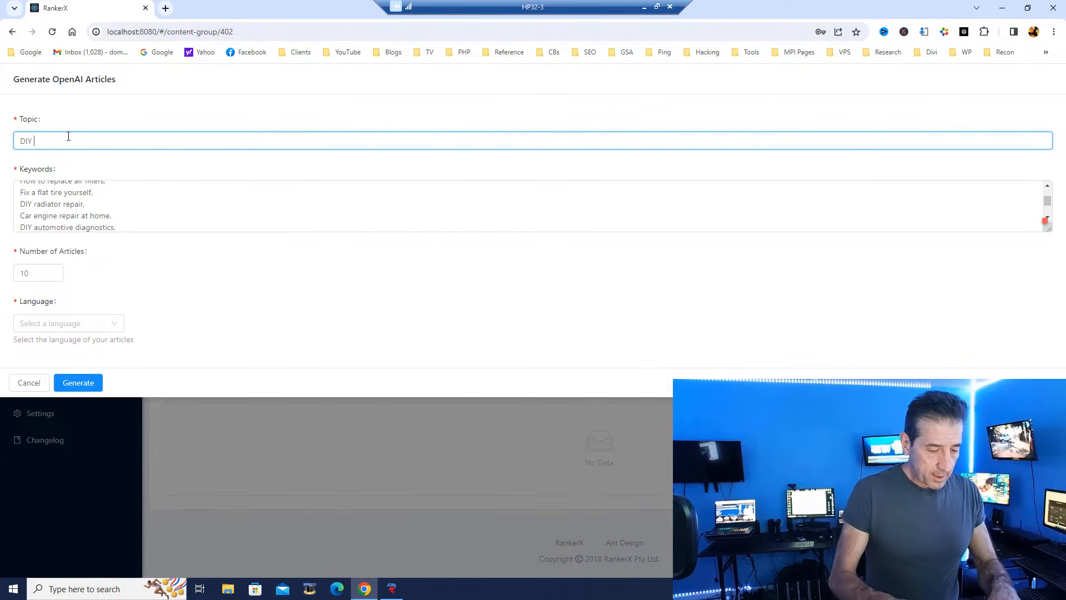
type(" Automotive Repair")
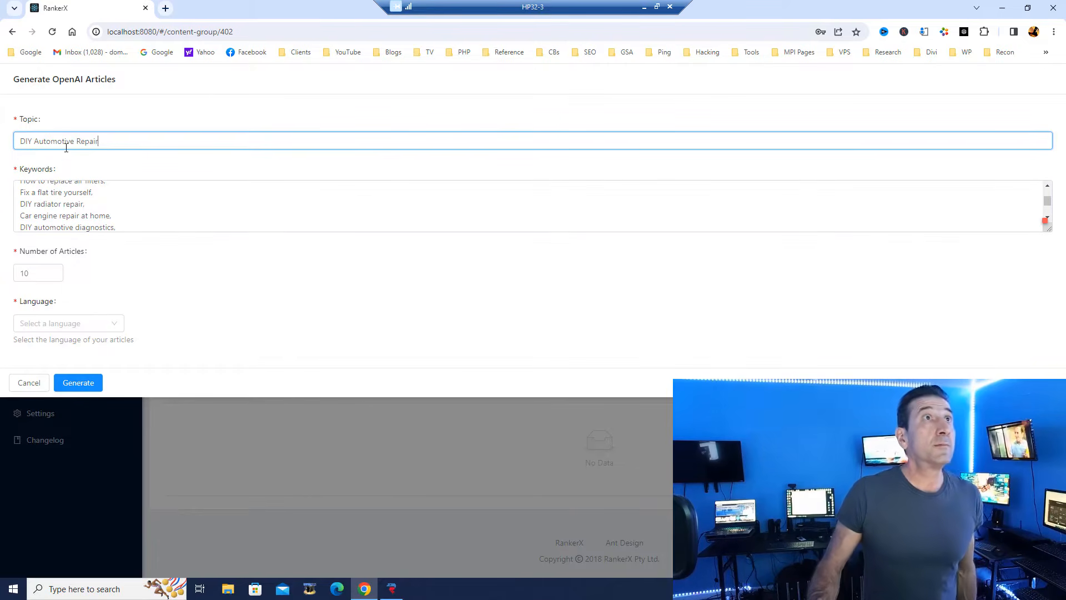
Choose English as the article language and generate the OpenAI articles.
left_click(66, 328)
left_click(44, 347)
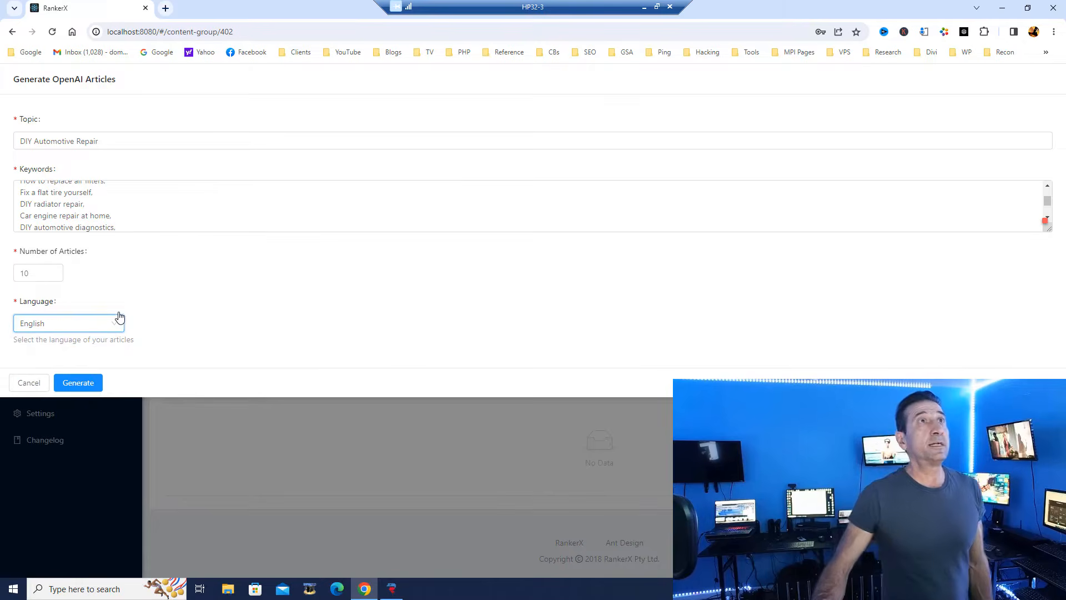
scroll(110, 222, "up", 2)
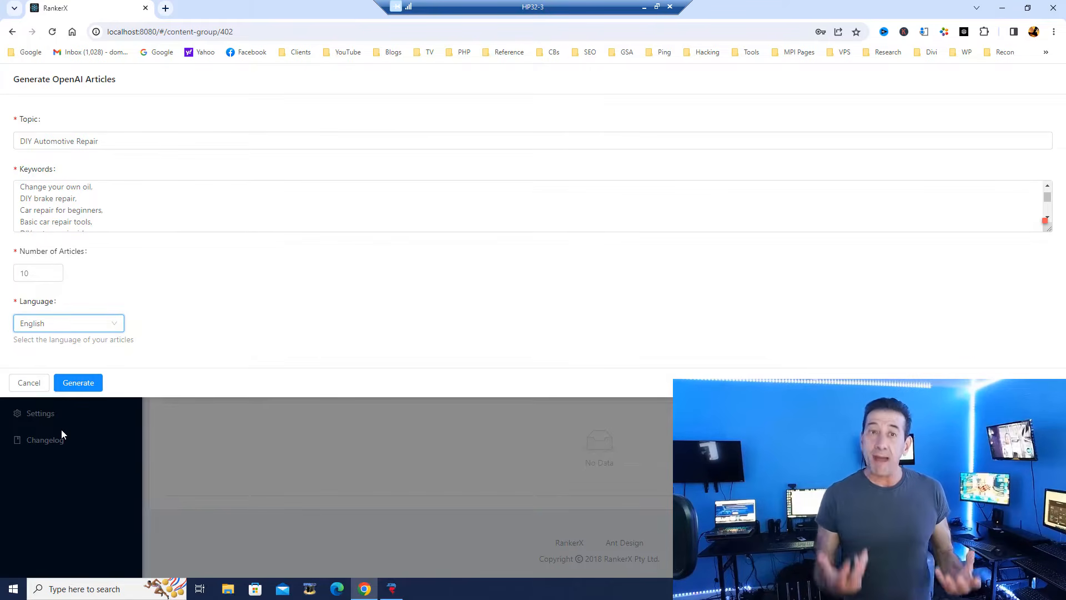
left_click(78, 383)
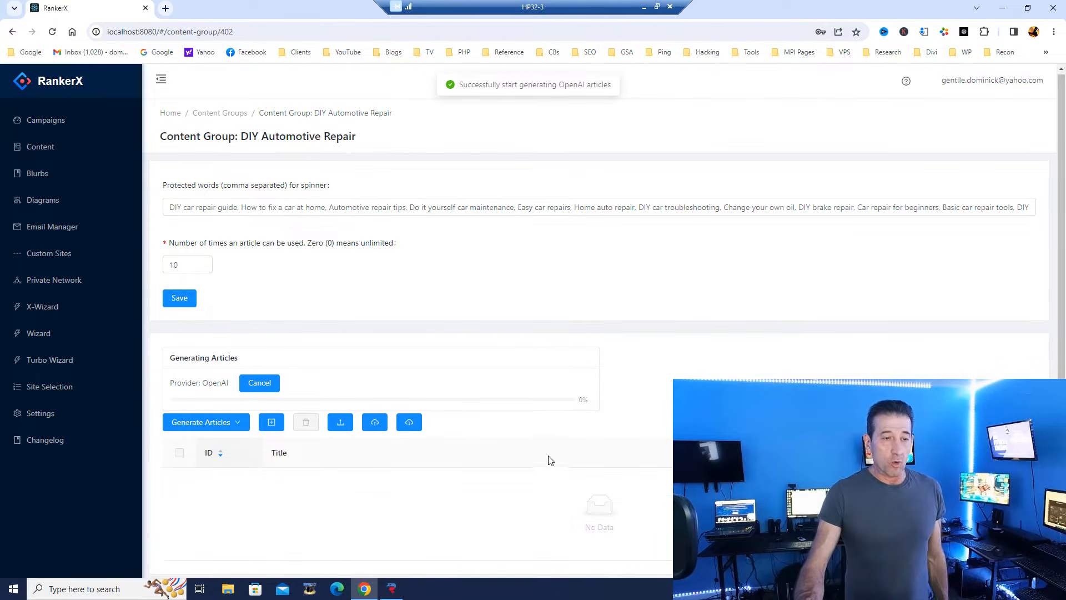
Open the article "The Ultimate Guide to Mastering DIY Automotive Repair" and examine its enlarged body text, author name and author bio.
scroll(479, 417, "down", 1)
scroll(476, 420, "up", 1)
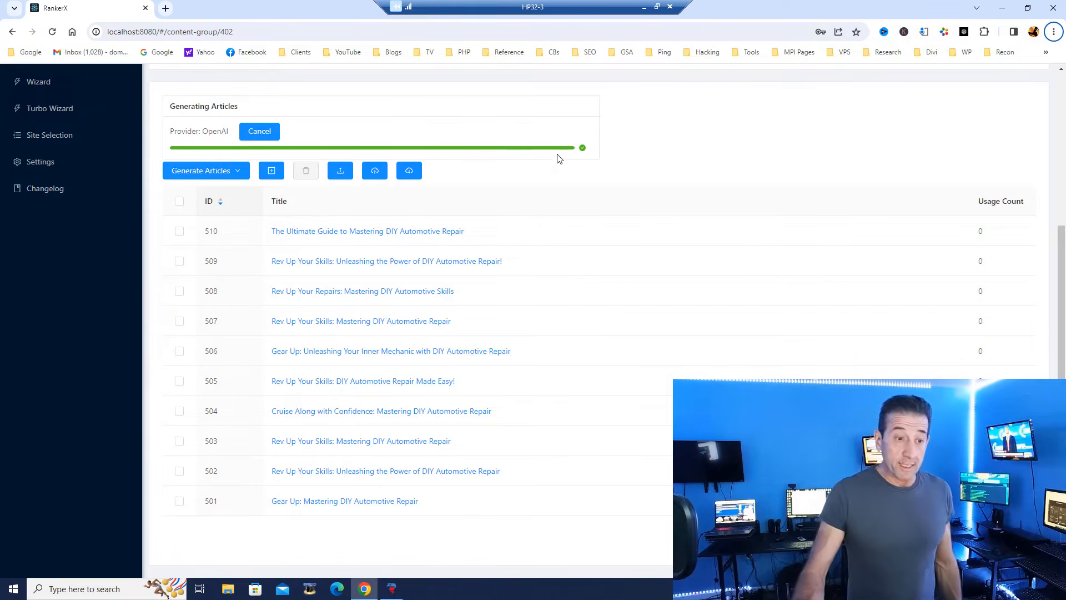
left_click(351, 231)
scroll(1065, 175, "down", 1)
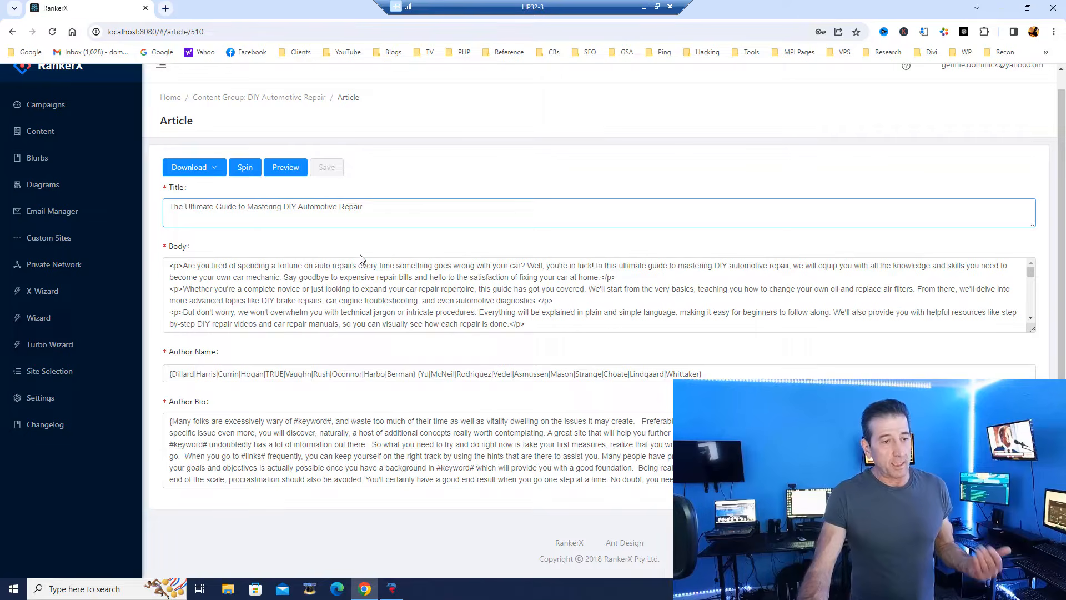
left_click_drag(1032, 330, 1036, 437)
left_click_drag(1032, 275, 986, 212)
scroll(452, 257, "down", 2)
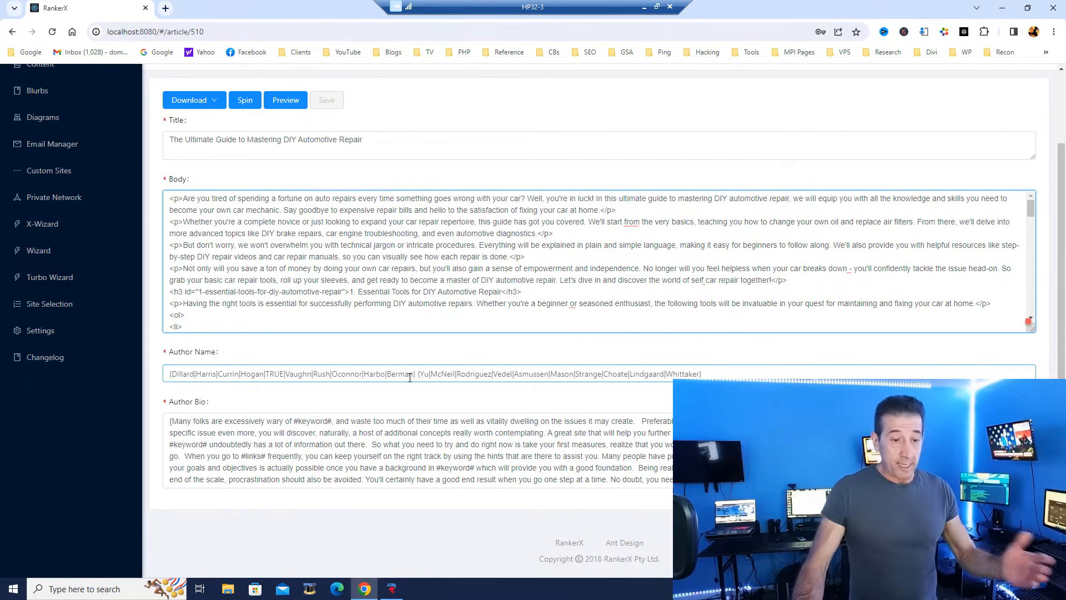
scroll(421, 302, "up", 2)
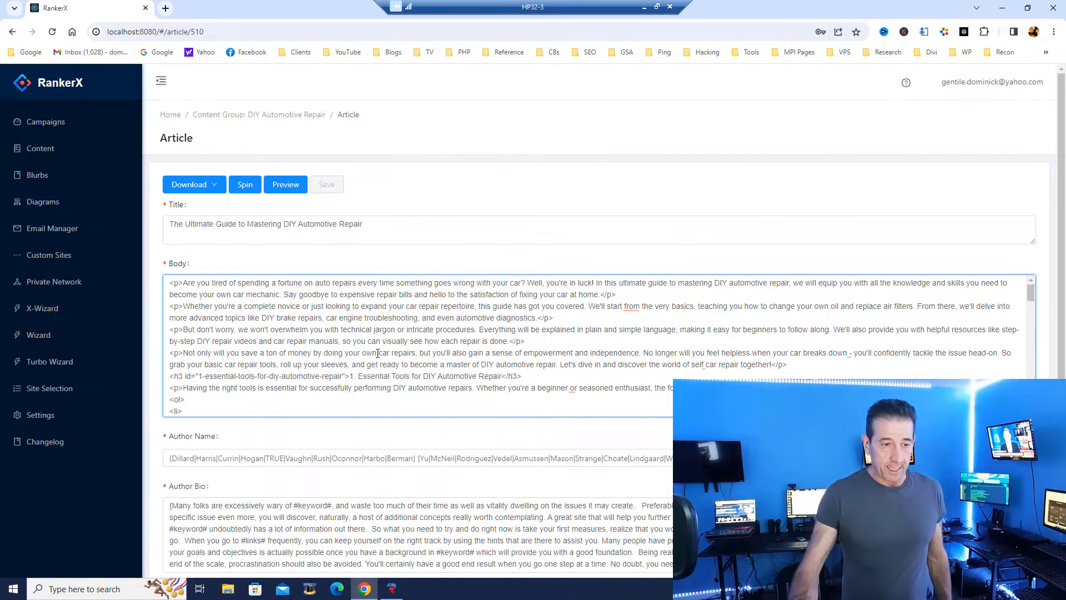
Copy the article's entire body to the clipboard and open a new browser tab.
right_click(358, 325)
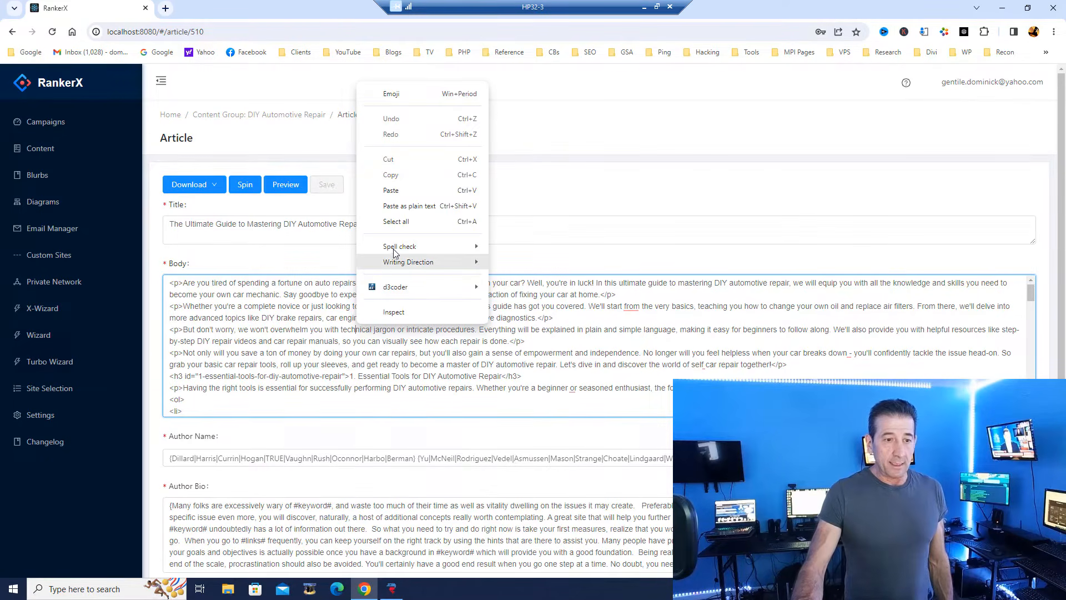
left_click(402, 232)
right_click(399, 321)
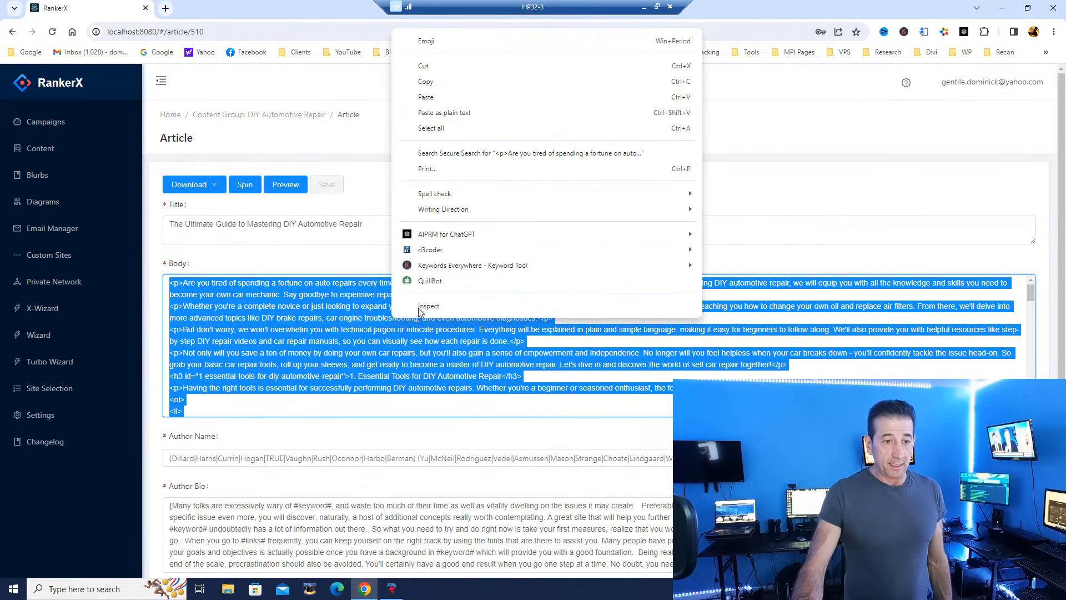
left_click(428, 82)
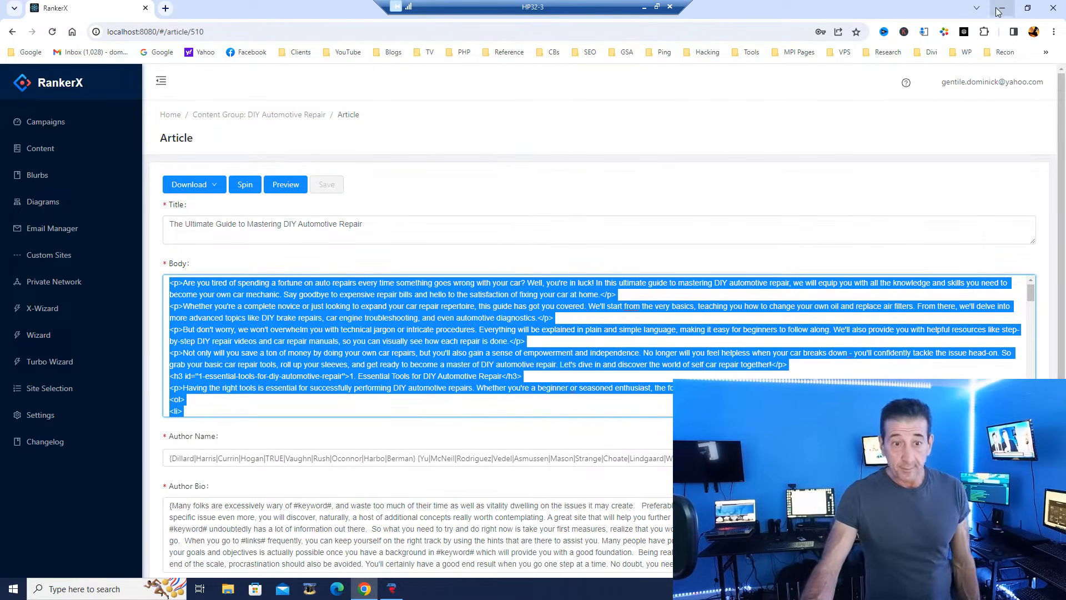
left_click(166, 8)
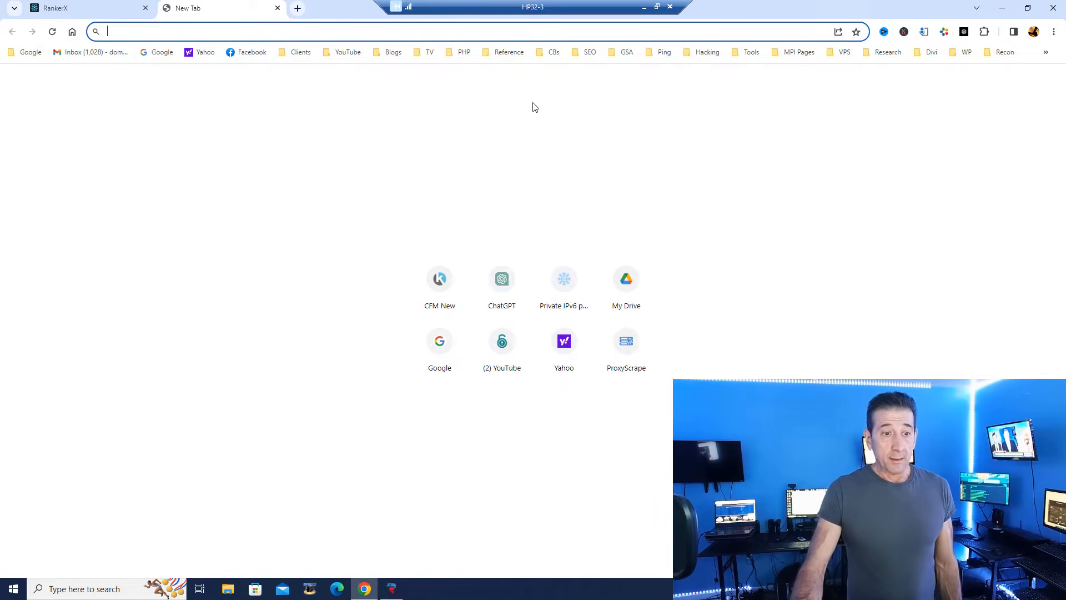
Open ChatGPT, search the public AIPRM prompts for "spintax" and select the "Convert Article To Spintax" prompt.
left_click(502, 280)
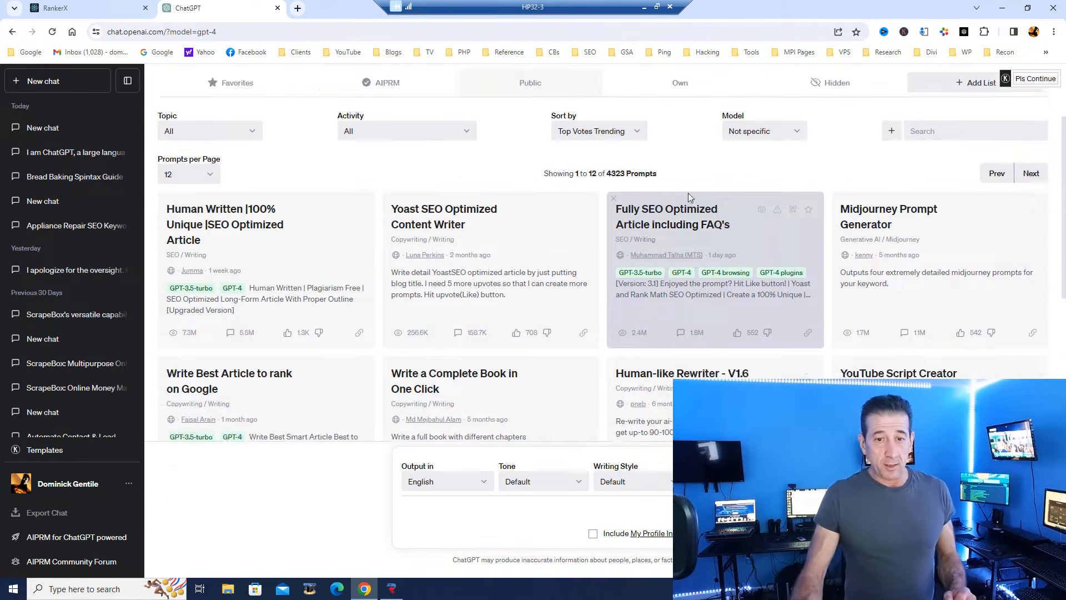
left_click(932, 237)
type("s")
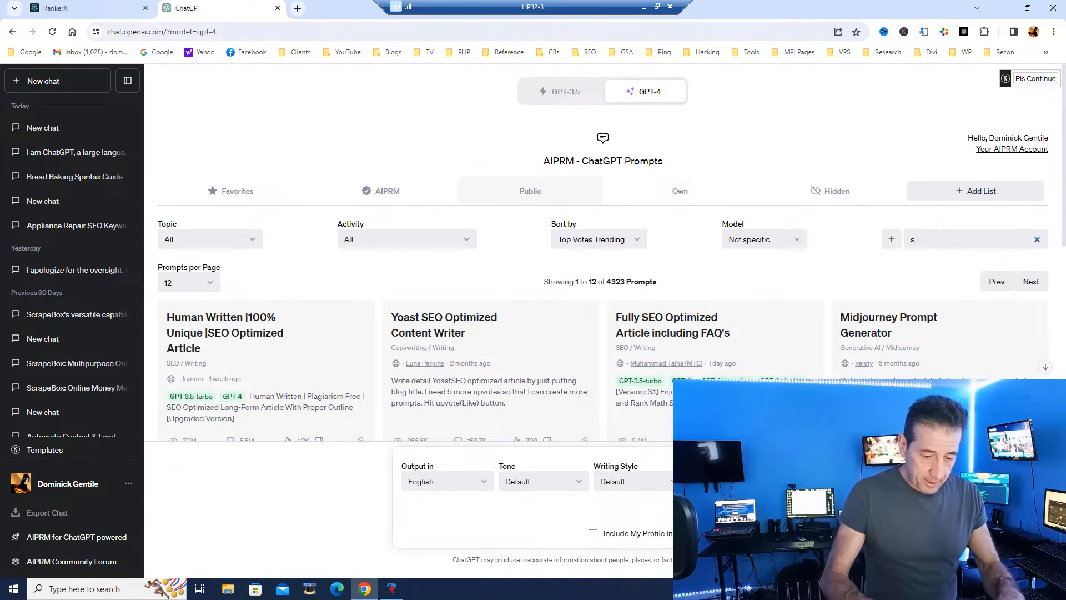
type("pintax")
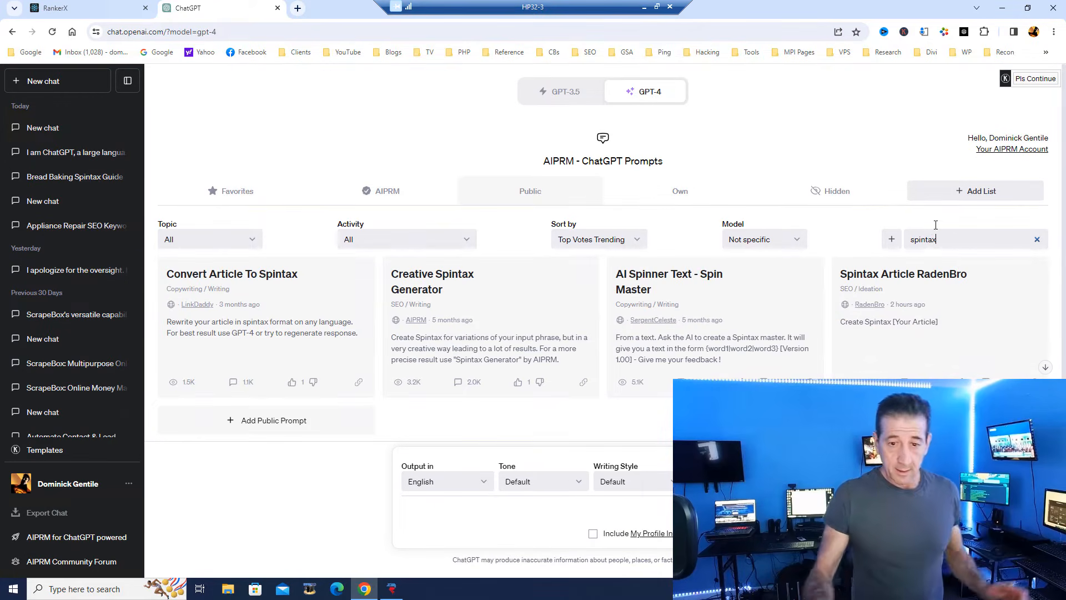
left_click(261, 364)
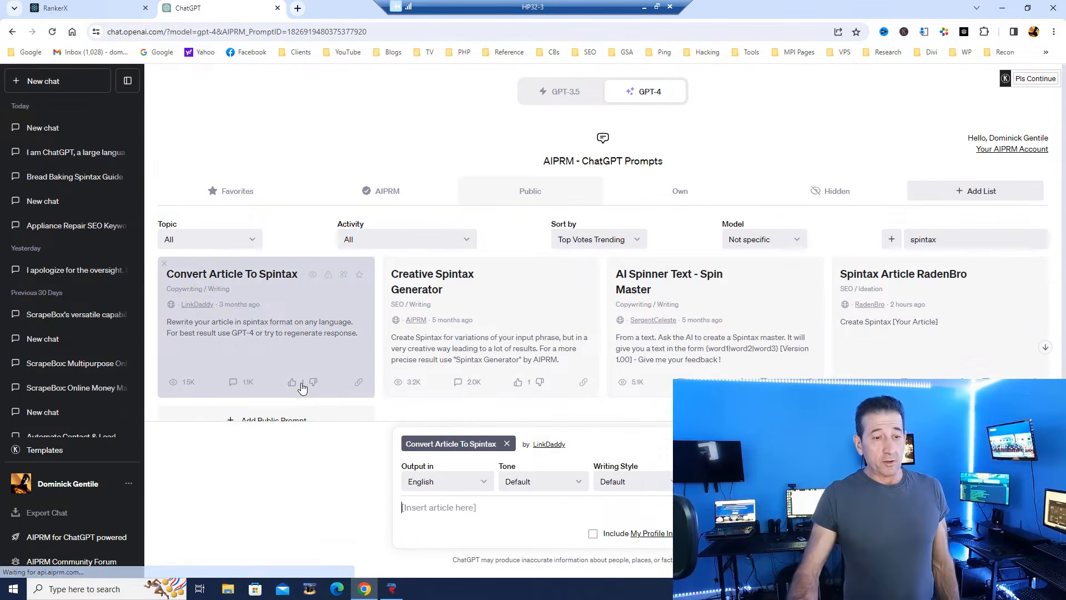
Paste the copied article into the "Convert Article To Spintax" prompt and submit it to generate the spintax version.
right_click(478, 515)
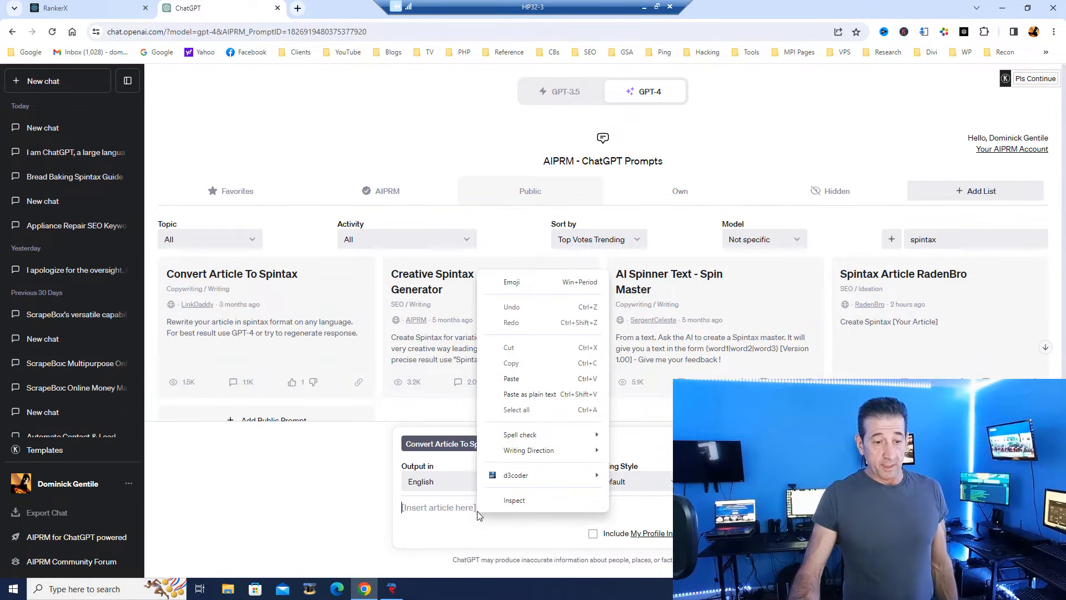
left_click(519, 378)
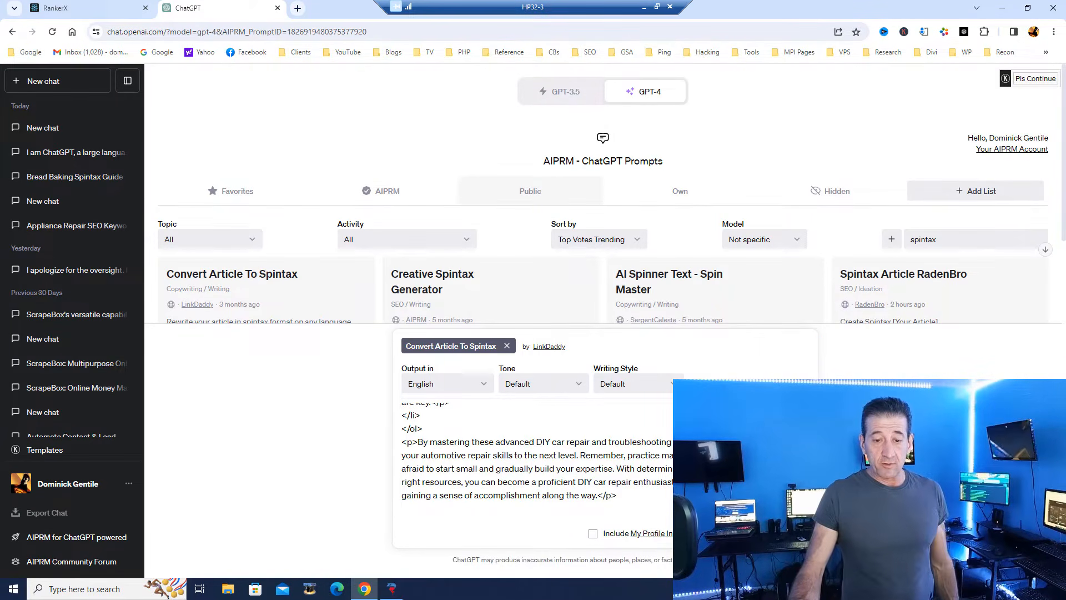
key("Return")
scroll(723, 210, "down", 5)
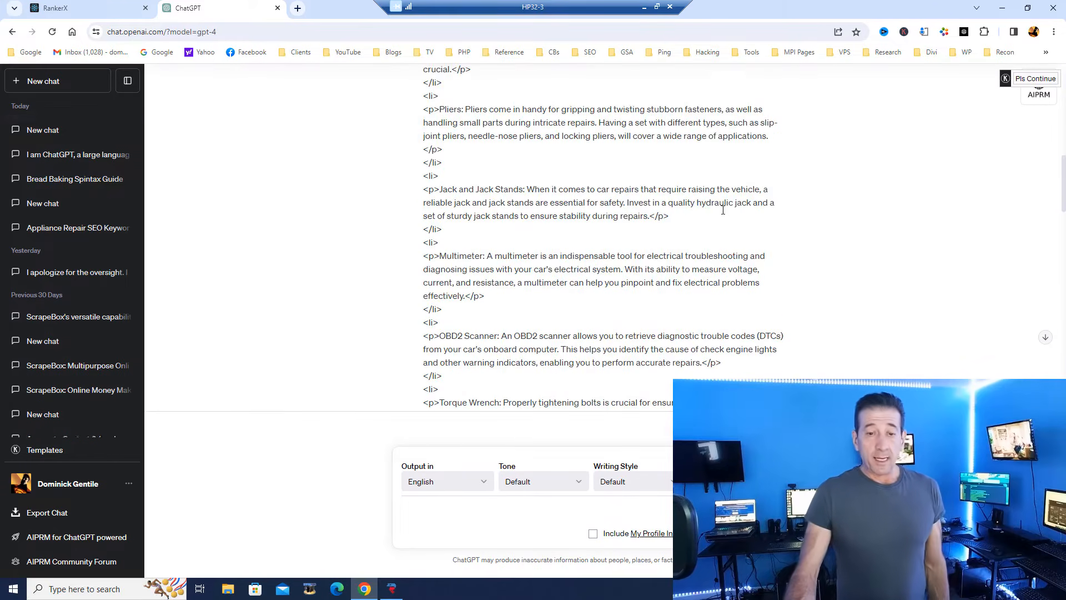
scroll(723, 210, "down", 15)
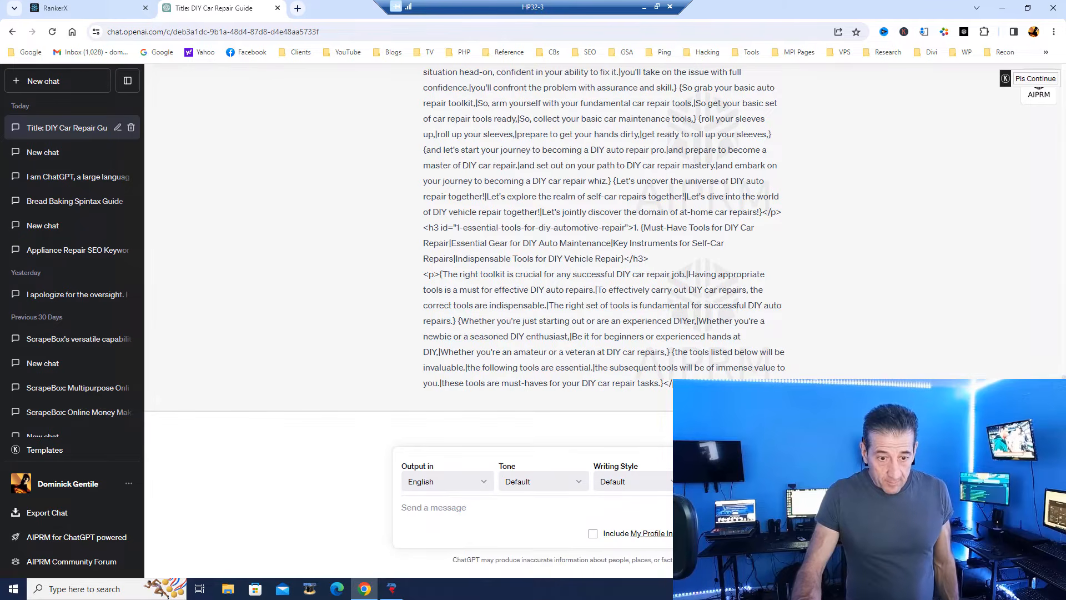
Examine the beginning of the generated spintax, looking at how the first bracketed group offers alternative sentences.
left_click_drag(688, 375, 630, 110)
scroll(630, 109, "up", 4)
scroll(630, 110, "down", 7)
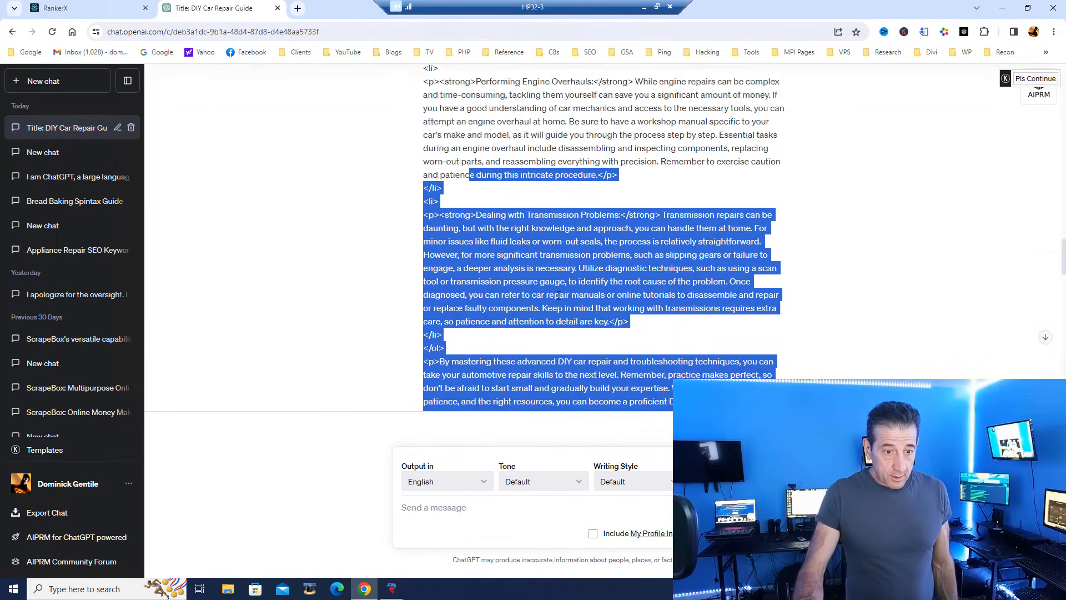
left_click(445, 155)
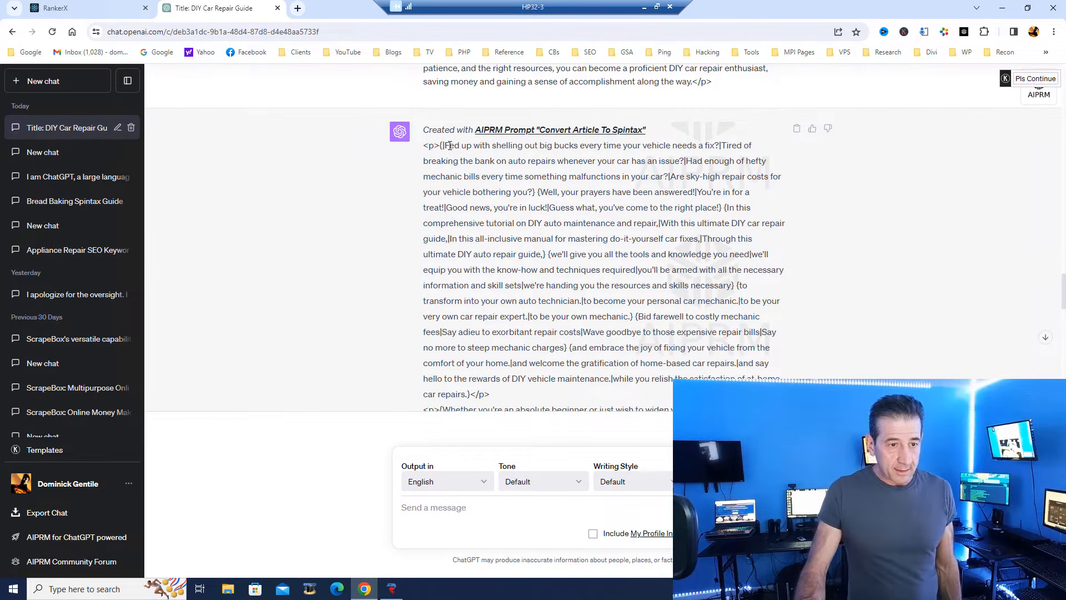
left_click_drag(456, 145, 702, 204)
left_click(547, 192)
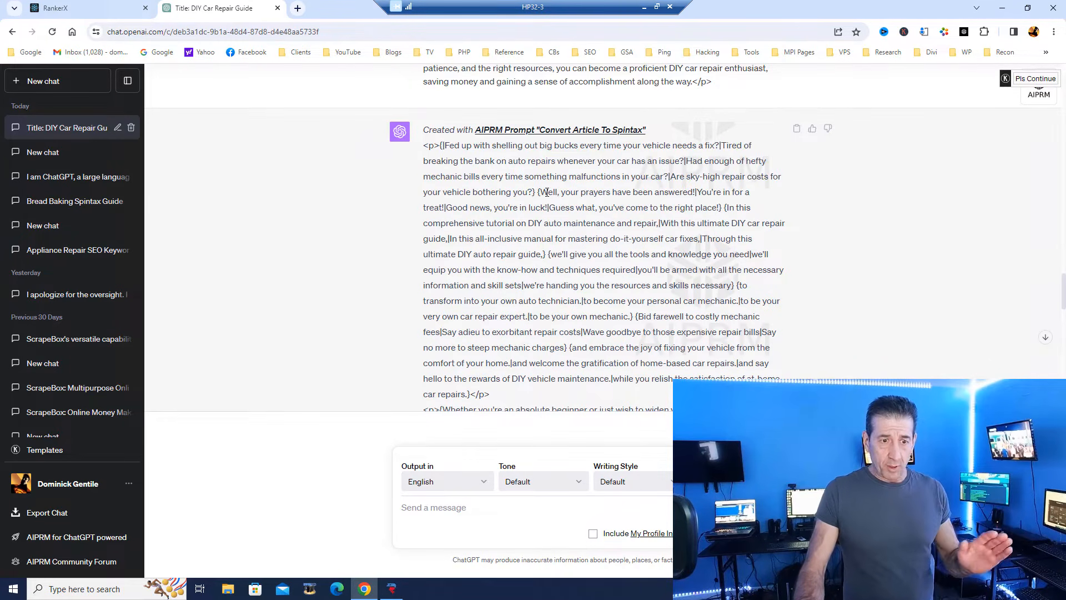
left_click_drag(537, 191, 450, 149)
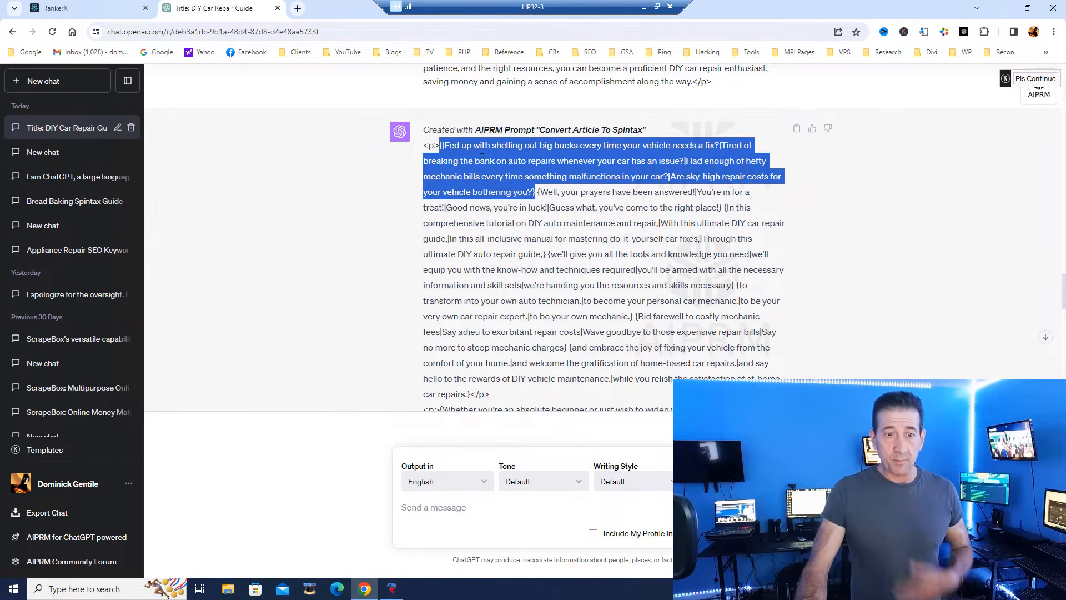
left_click(435, 148)
Copy the whole generated spintax response, from its first paragraph tag to its end, to the clipboard.
left_click_drag(424, 147, 695, 386)
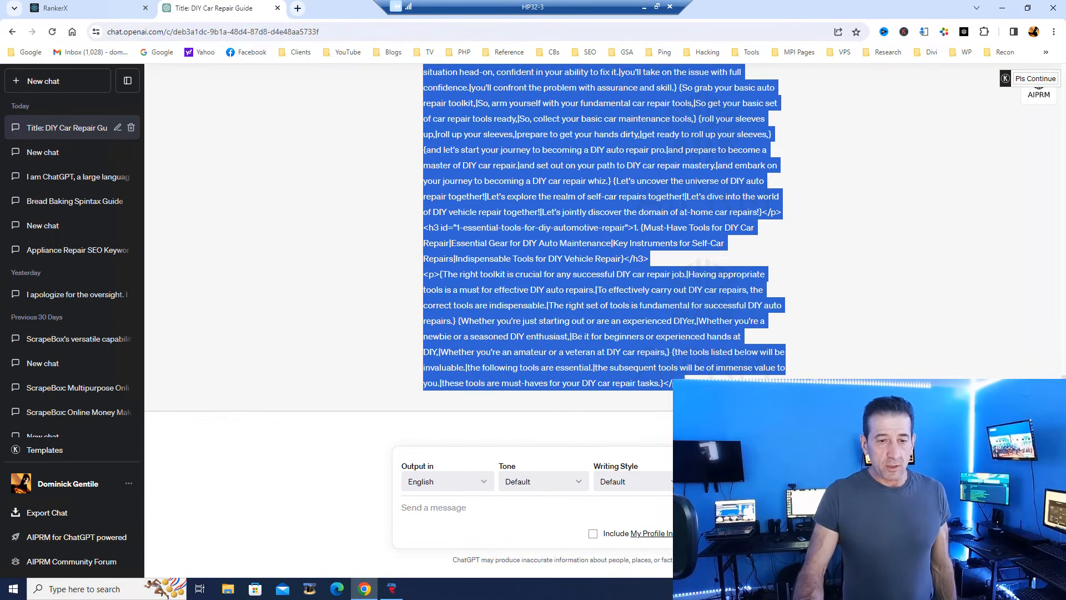
right_click(604, 164)
left_click(632, 174)
left_click(375, 156)
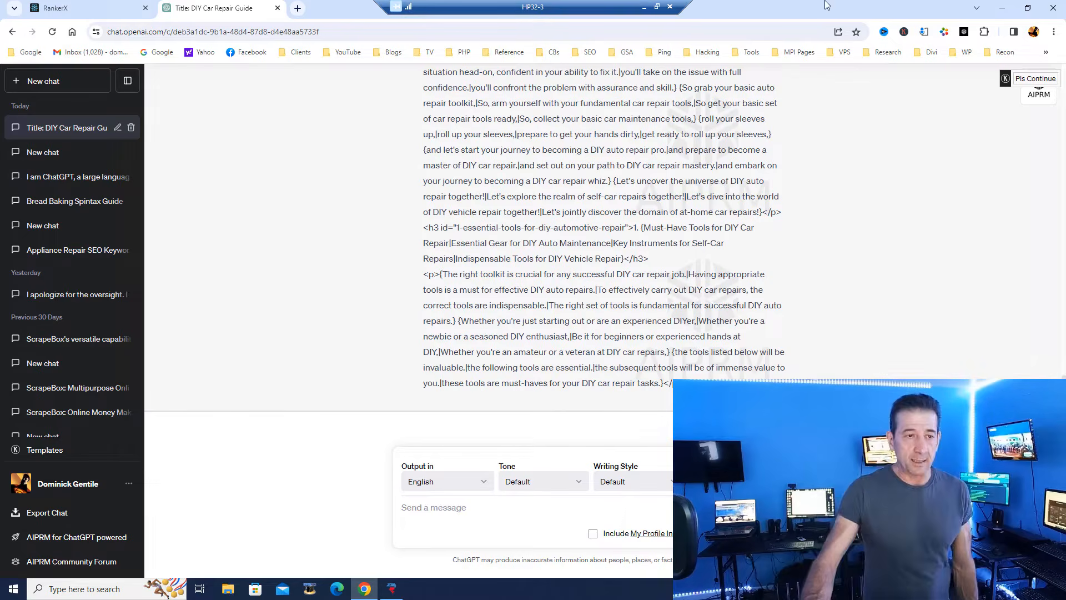
Return to the RankerX article "The Ultimate Guide to Mastering DIY Automotive Repair" and replace its entire body with the copied spintax.
left_click(111, 9)
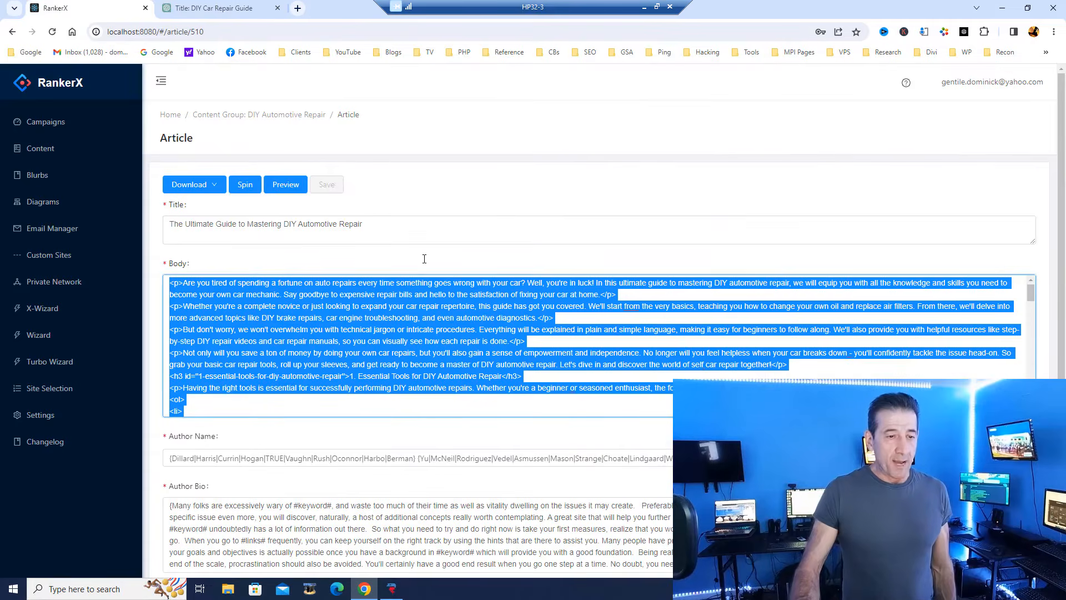
right_click(420, 314)
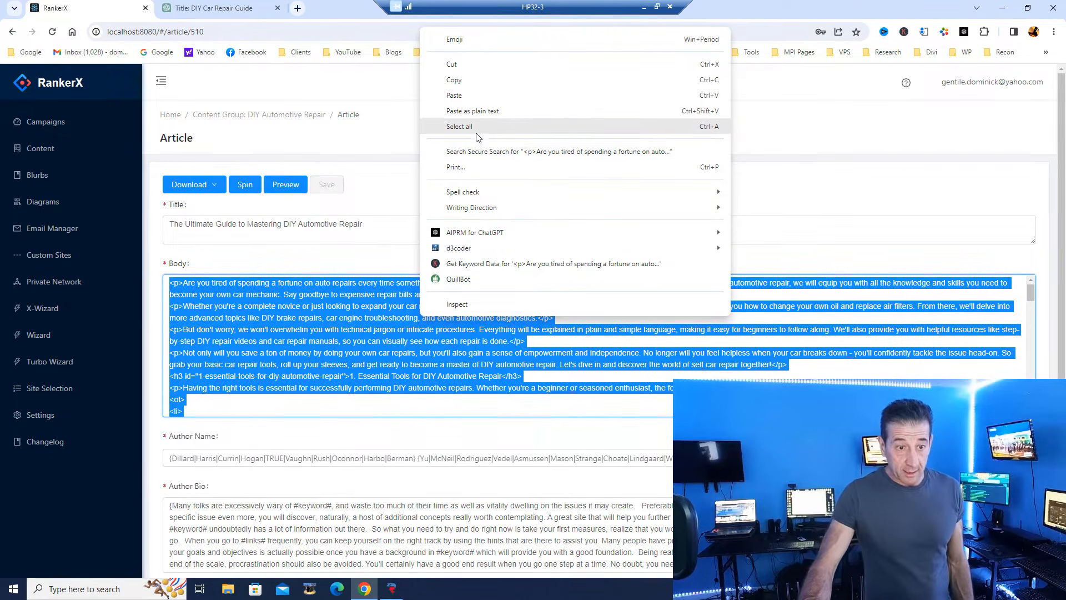
left_click(460, 96)
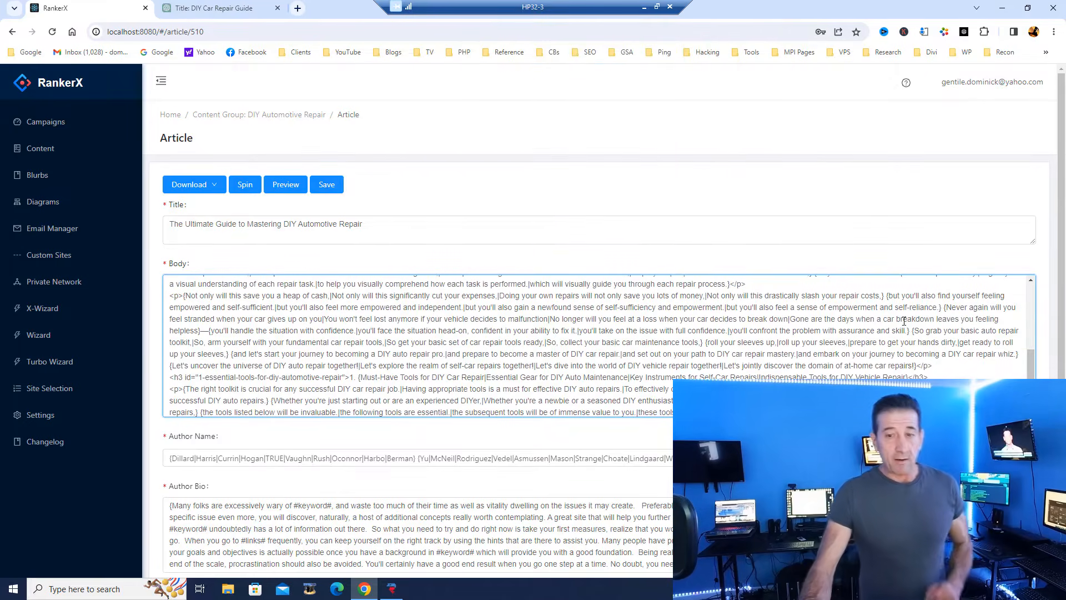
scroll(705, 372, "up", 2)
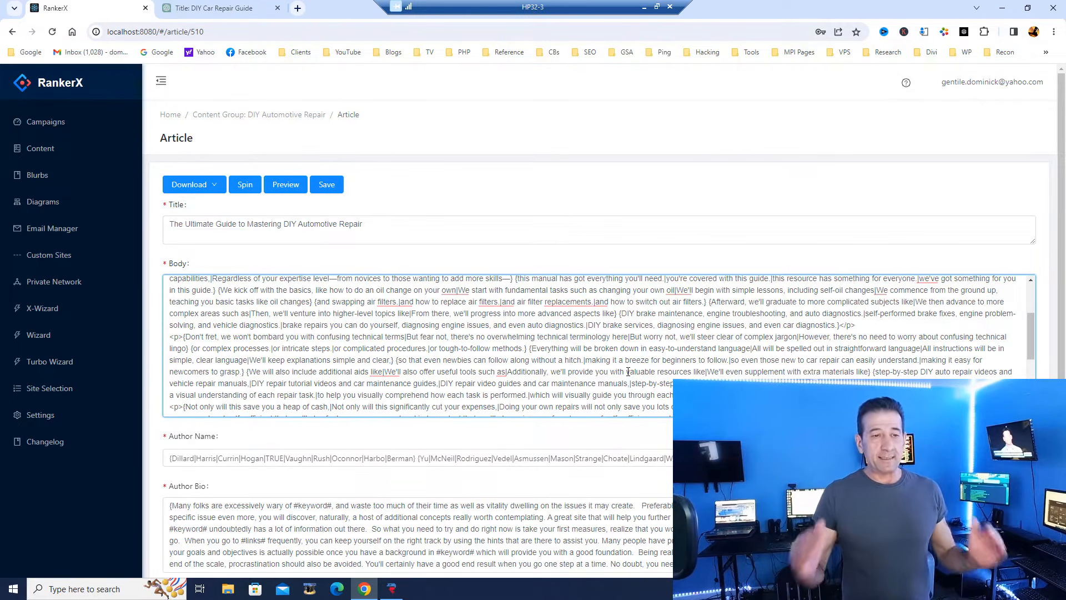
Preview the spintax article, refresh it to compare another generated variation, and close the preview.
left_click(279, 188)
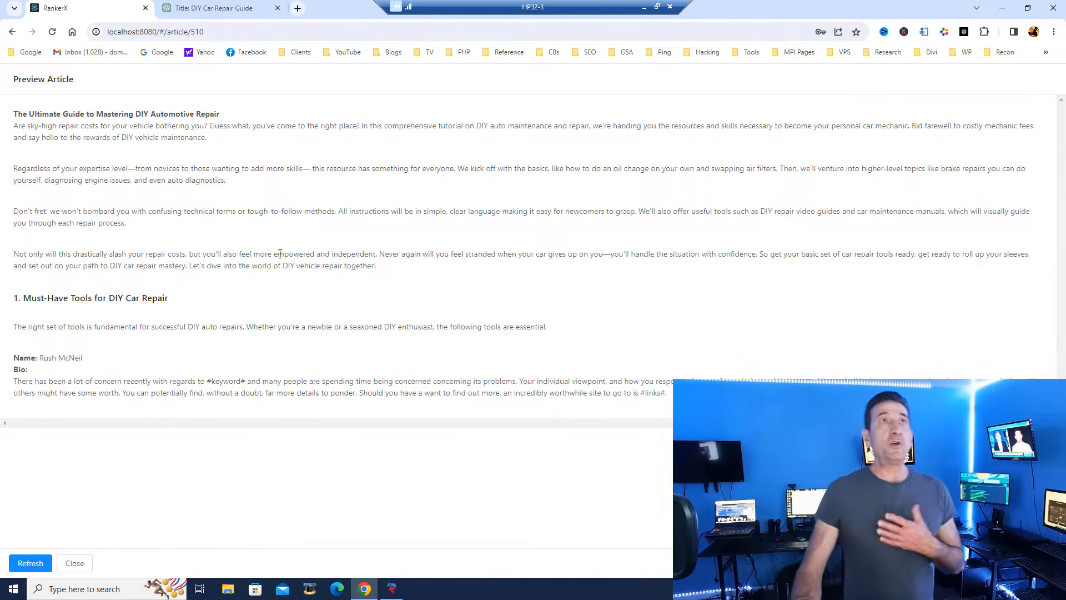
left_click(13, 566)
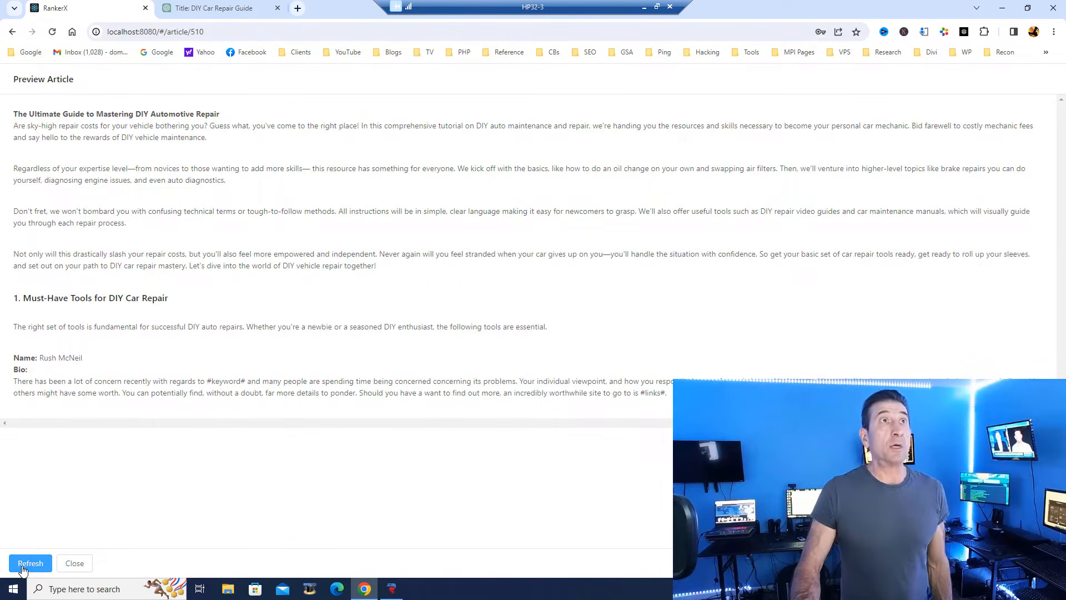
left_click(29, 564)
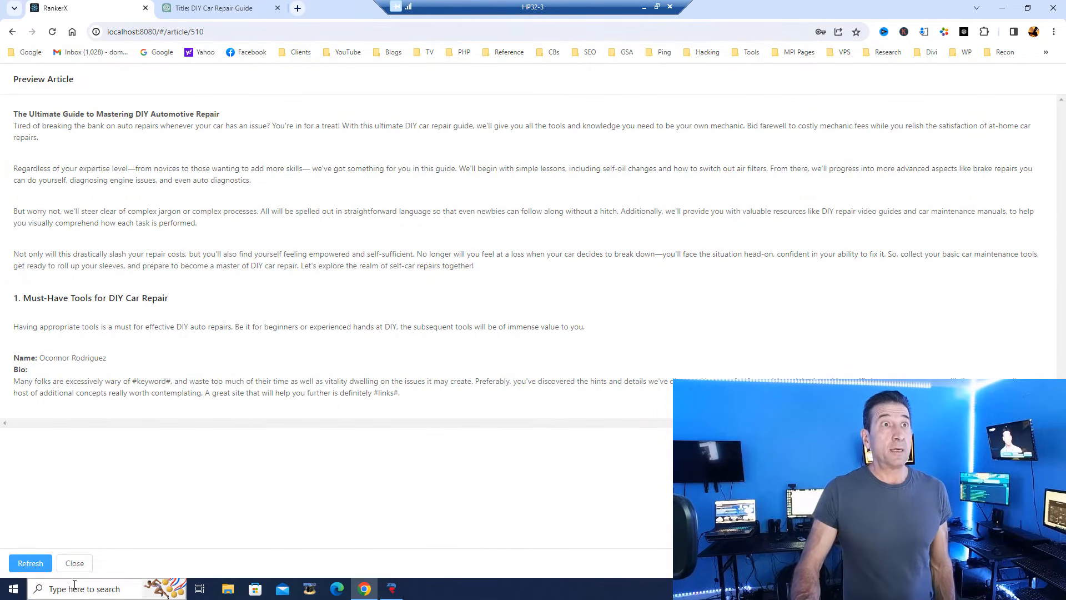
left_click(74, 563)
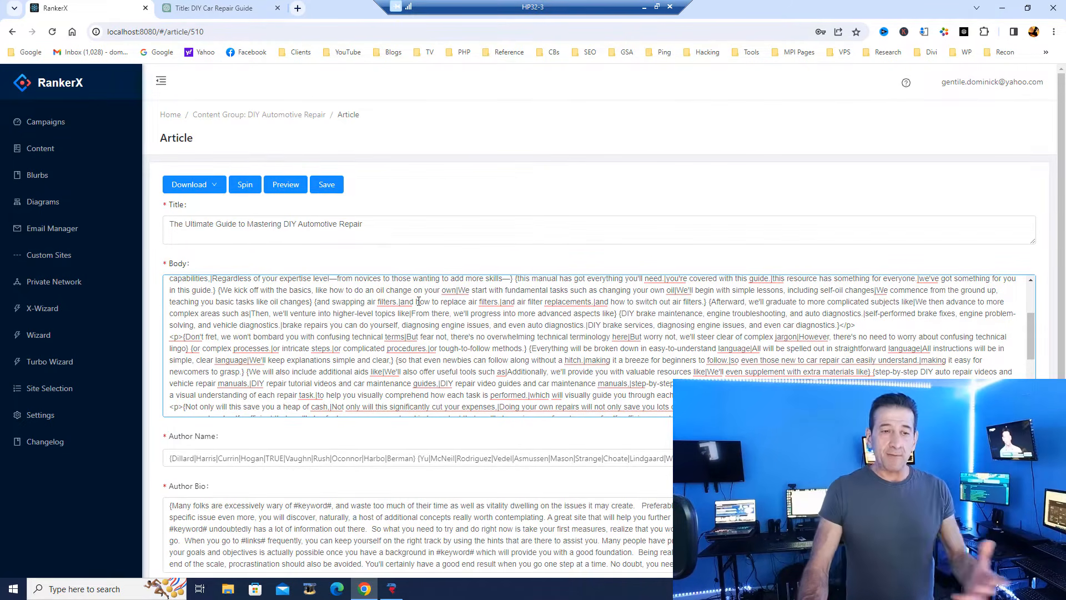
Spin the article further with SpinRewriter and preview several refreshed variations of the result.
mouse_move(227, 186)
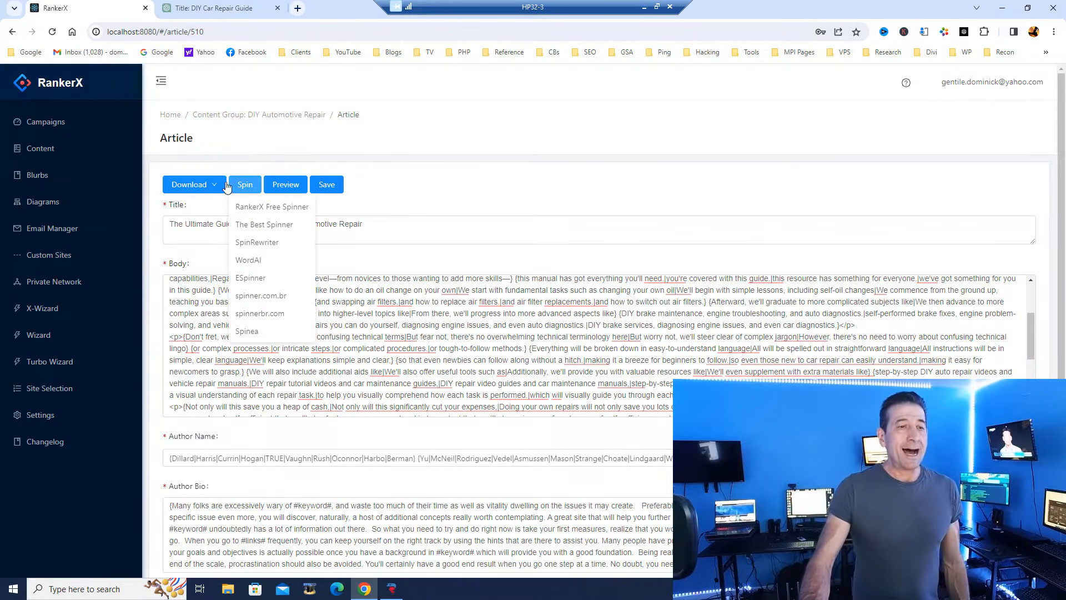
left_click(263, 244)
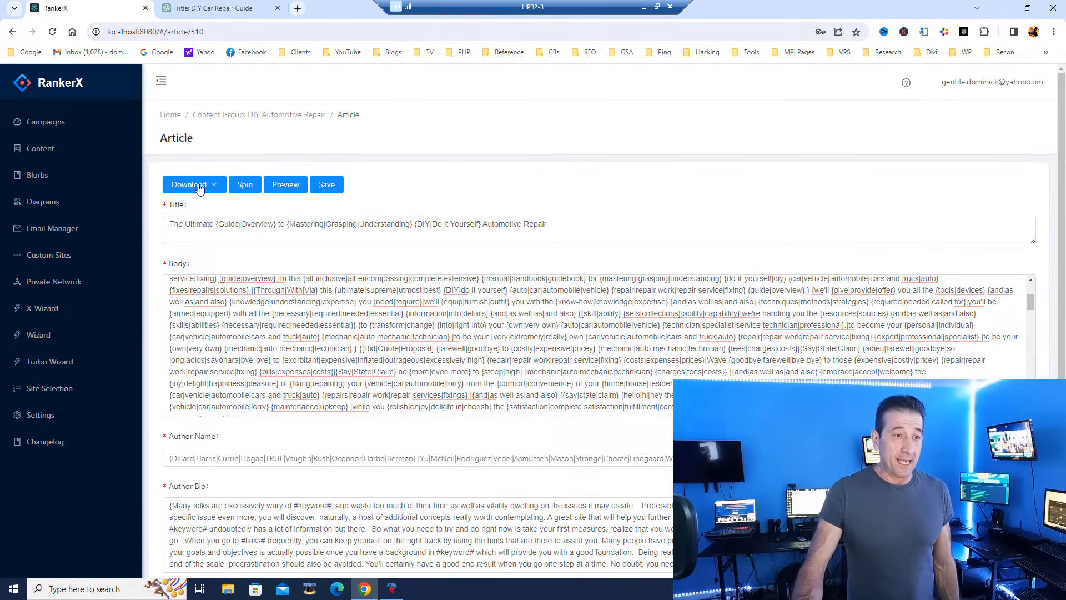
left_click(283, 188)
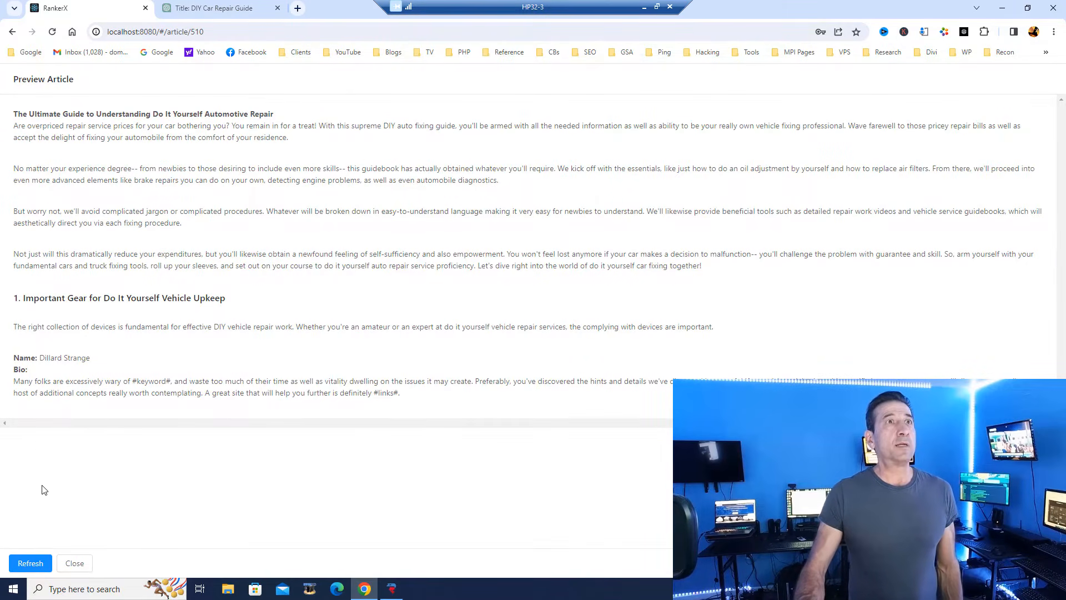
left_click(30, 563)
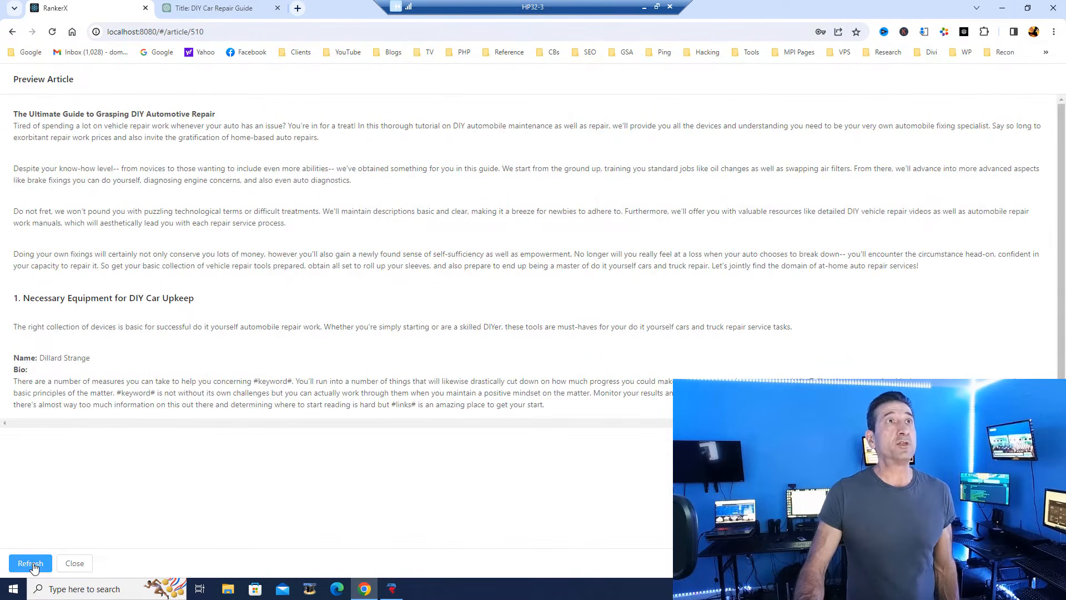
left_click(30, 563)
left_click(31, 563)
left_click(31, 563)
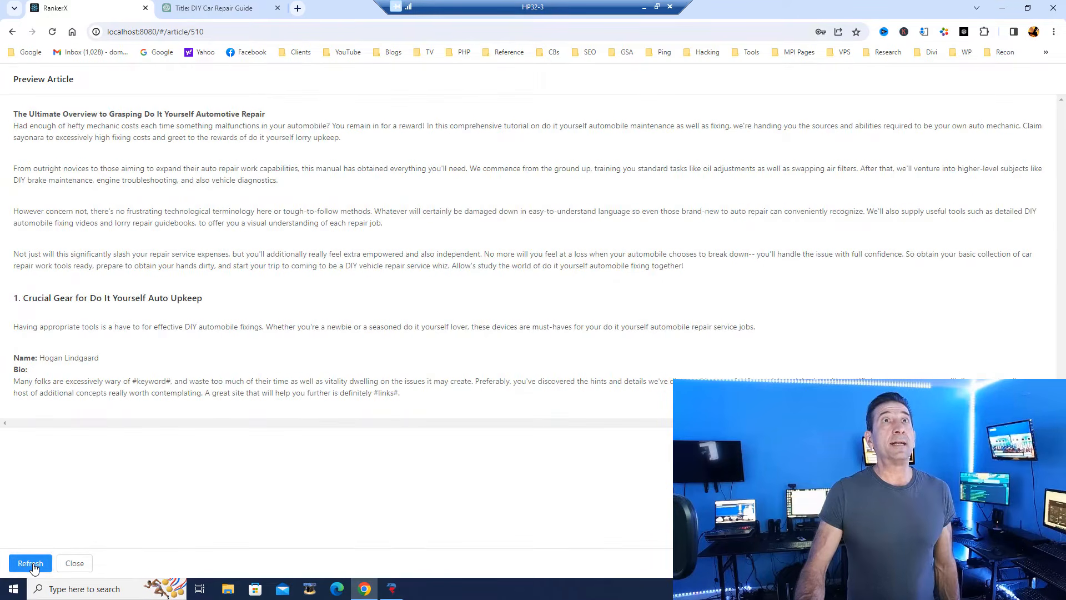
left_click(34, 568)
left_click(34, 567)
left_click(34, 567)
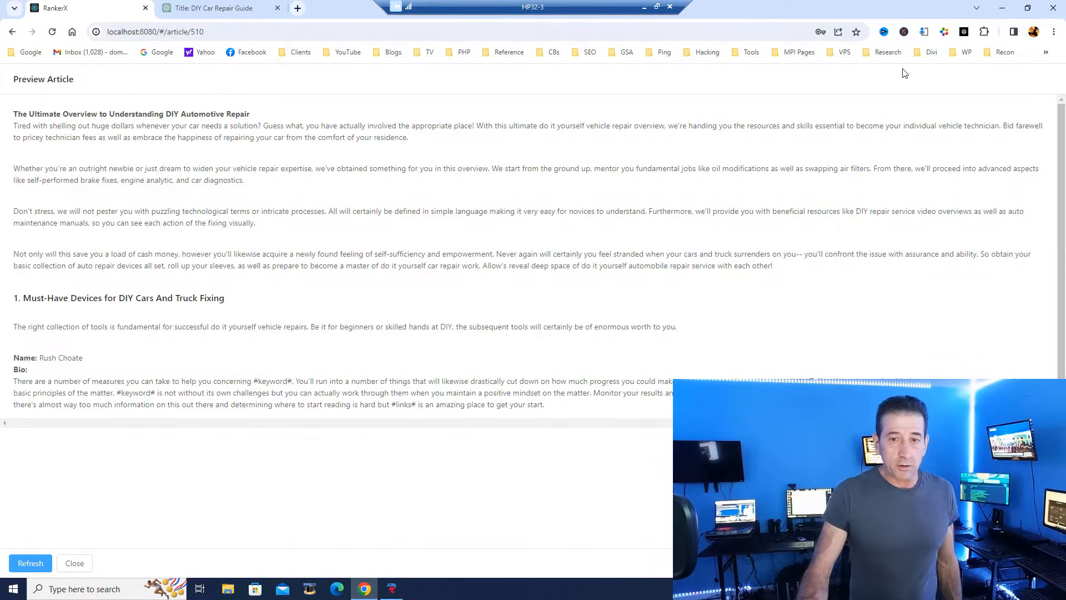
left_click(75, 564)
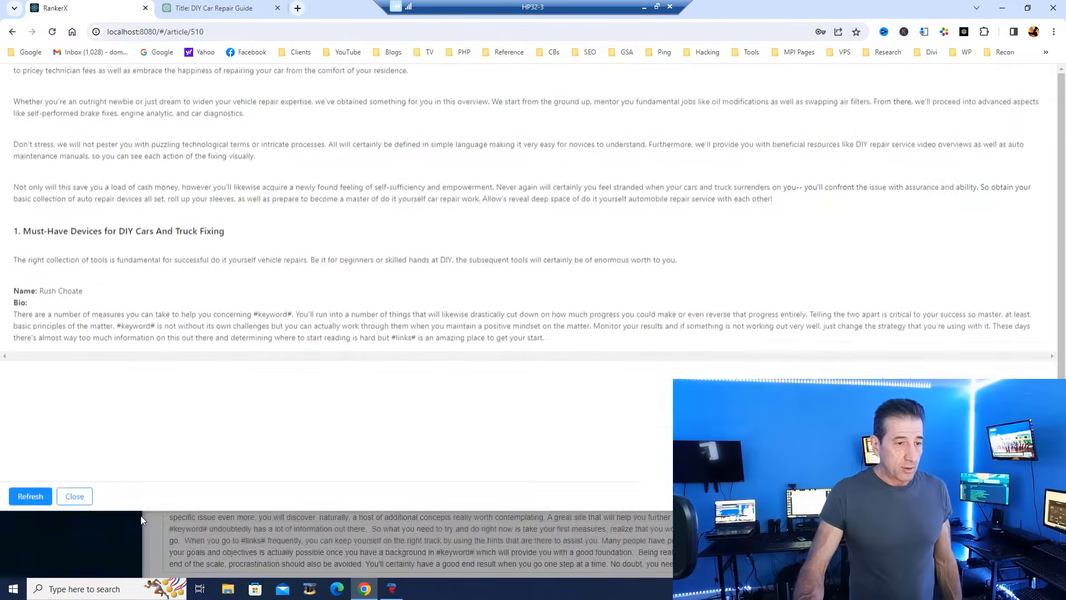
Save the spun article and open "Rev Up Your Skills: Unleashing the Power of DIY Automotive Repair!" from the DIY Automotive Repair content group.
left_click(327, 187)
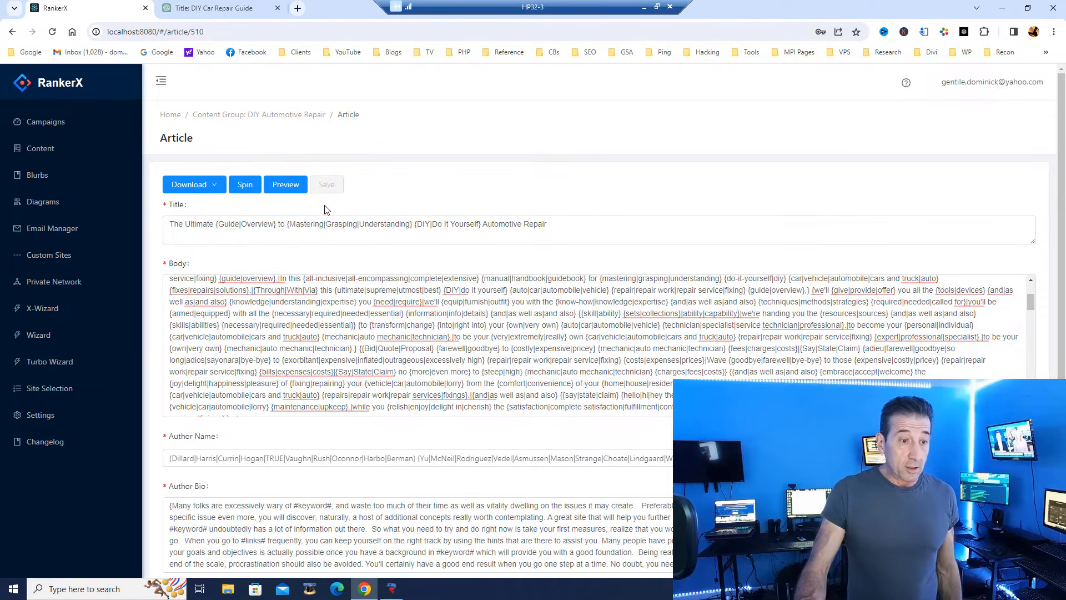
left_click(278, 114)
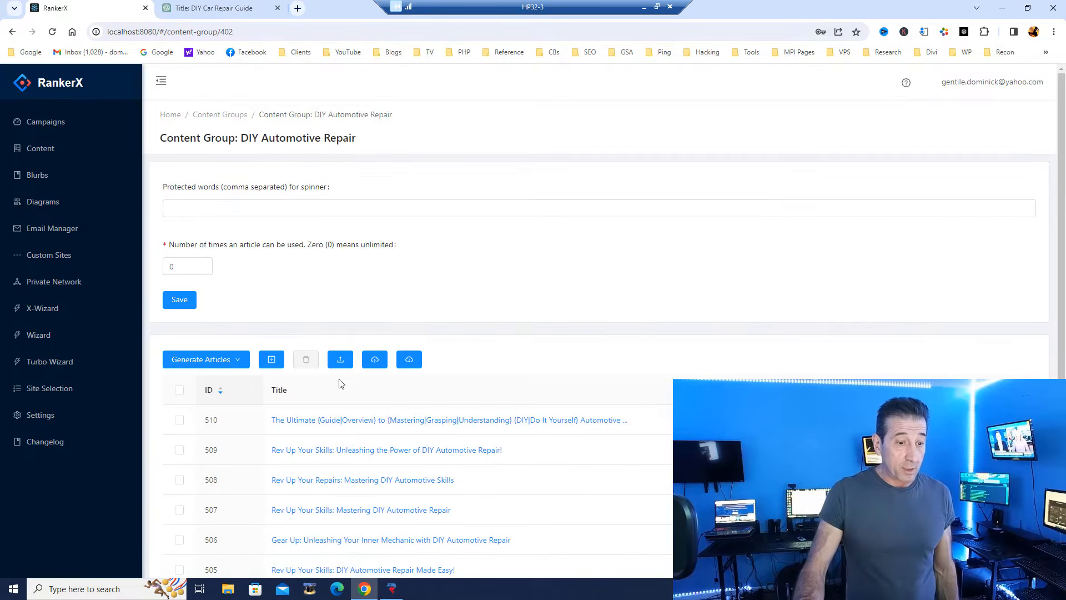
scroll(361, 382, "down", 1)
left_click(409, 395)
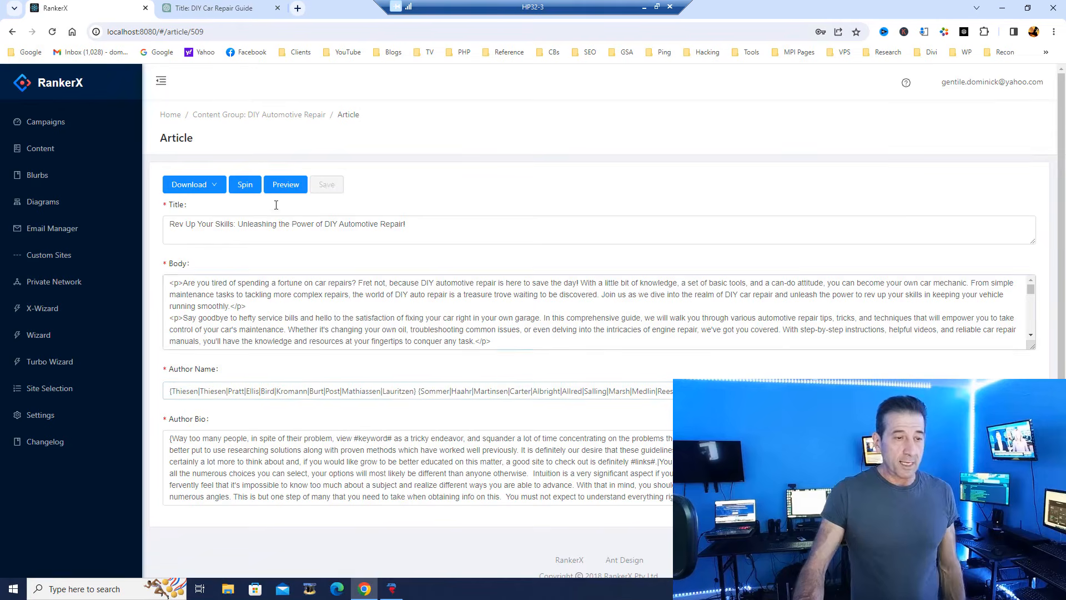
Try to spin the article "Rev Up Your Skills: Unleashing the Power of DIY Automotive Repair!" with WordAI.
mouse_move(245, 189)
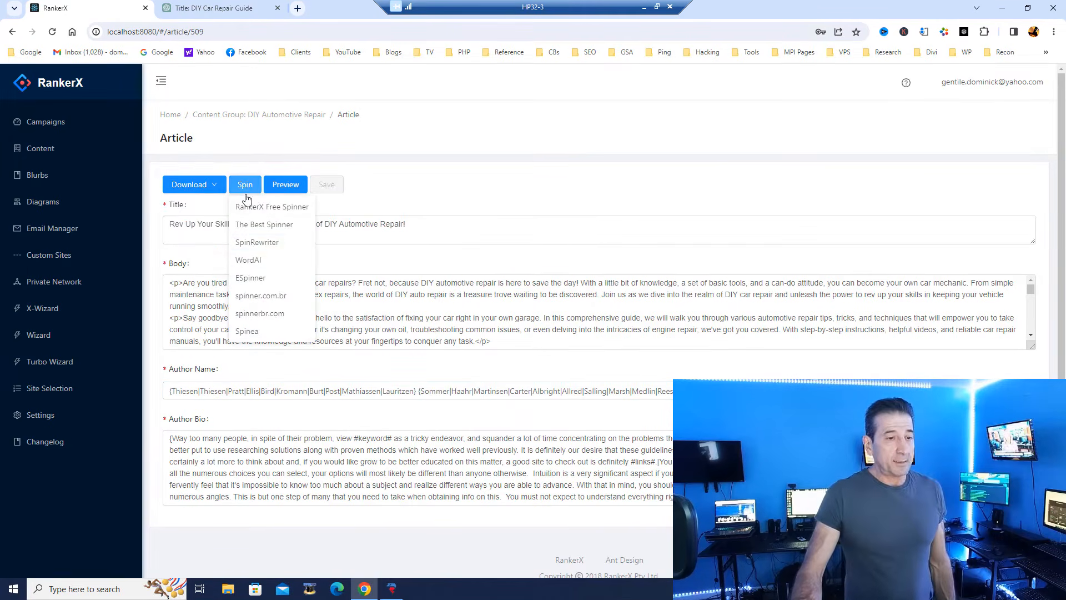
left_click(249, 261)
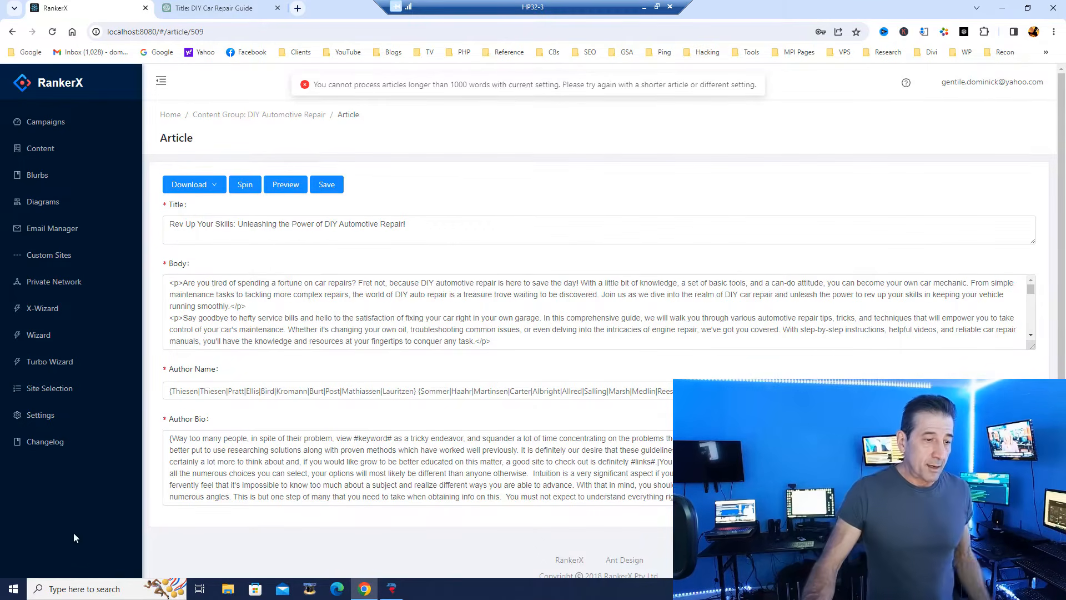
In the spinner settings for wordai.com, set the quality to Regular, disable Sentence spinning, and check the account credentials.
left_click(56, 413)
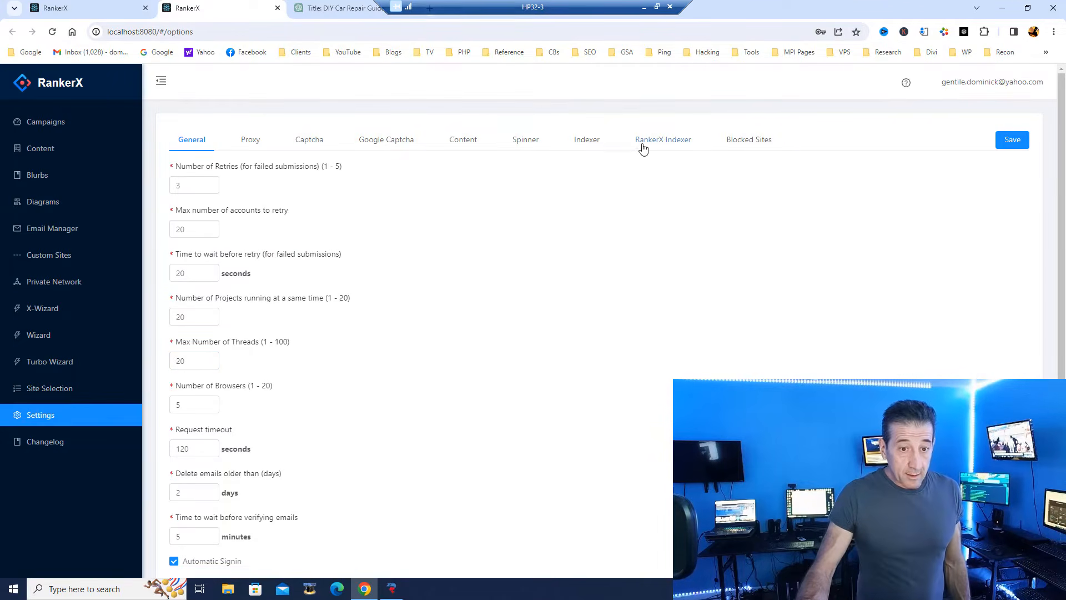
left_click(526, 141)
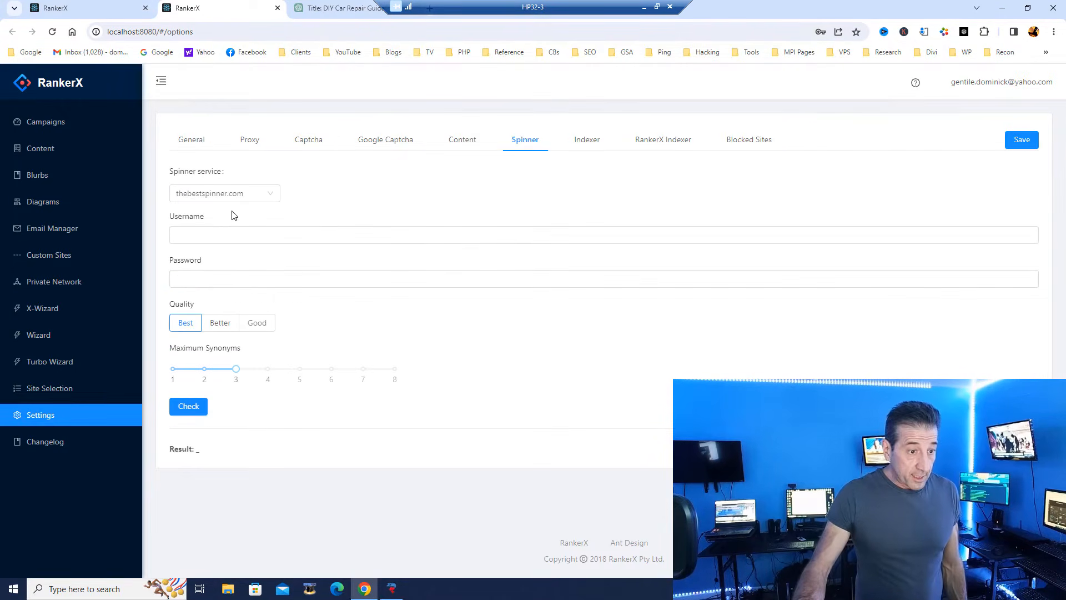
left_click(236, 194)
left_click(201, 270)
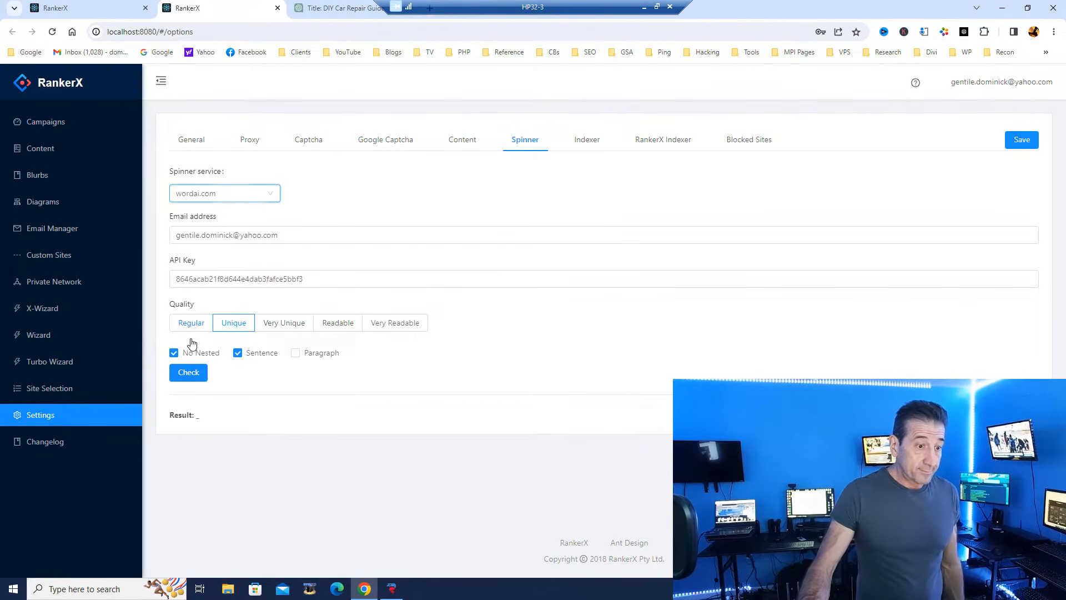
left_click(192, 327)
left_click(236, 353)
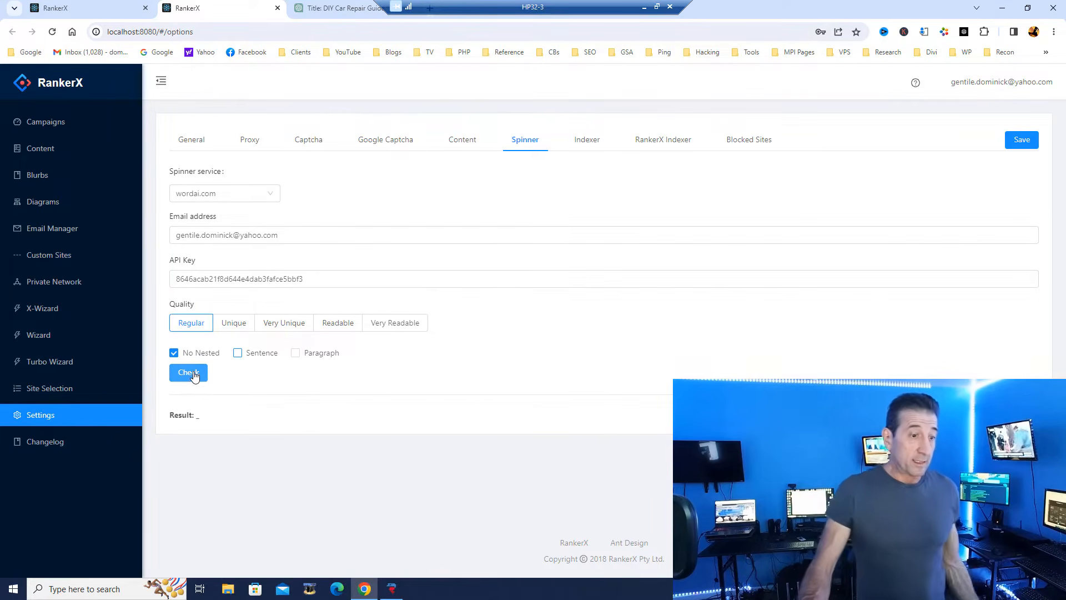
left_click(197, 378)
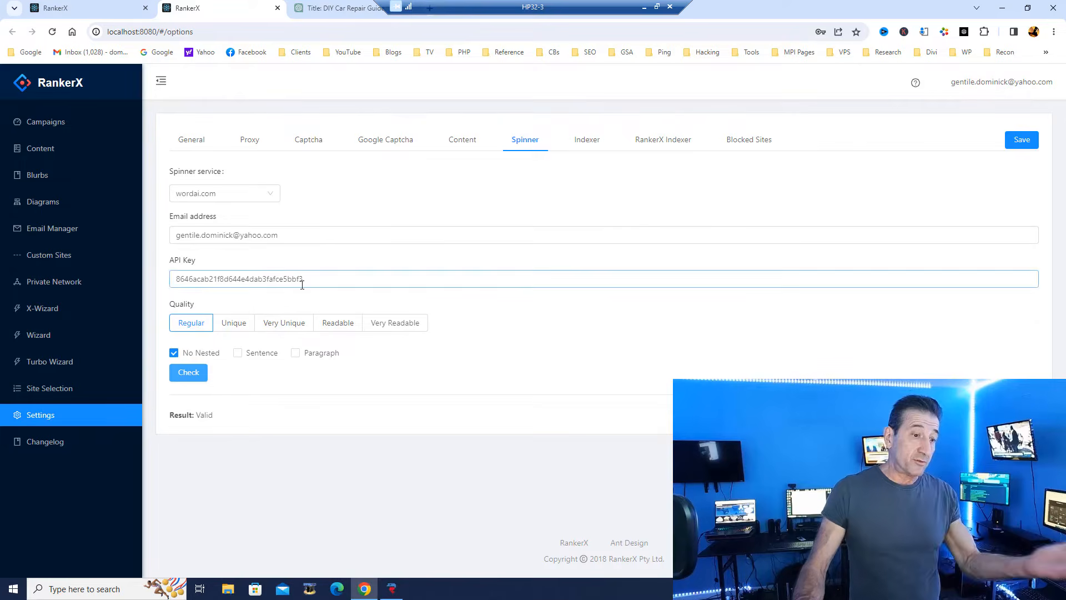
Reopen "Rev Up Your Skills: Unleashing the Power of DIY Automotive Repair!" from its content group and try spinning it again with WordAI.
left_click(88, 6)
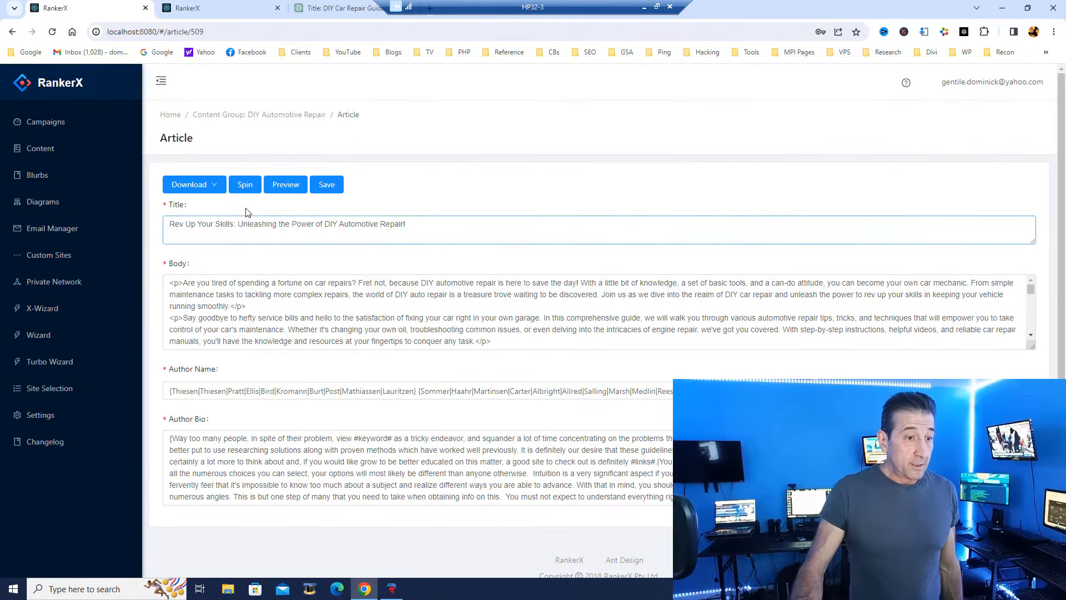
left_click(240, 115)
scroll(333, 378, "down", 2)
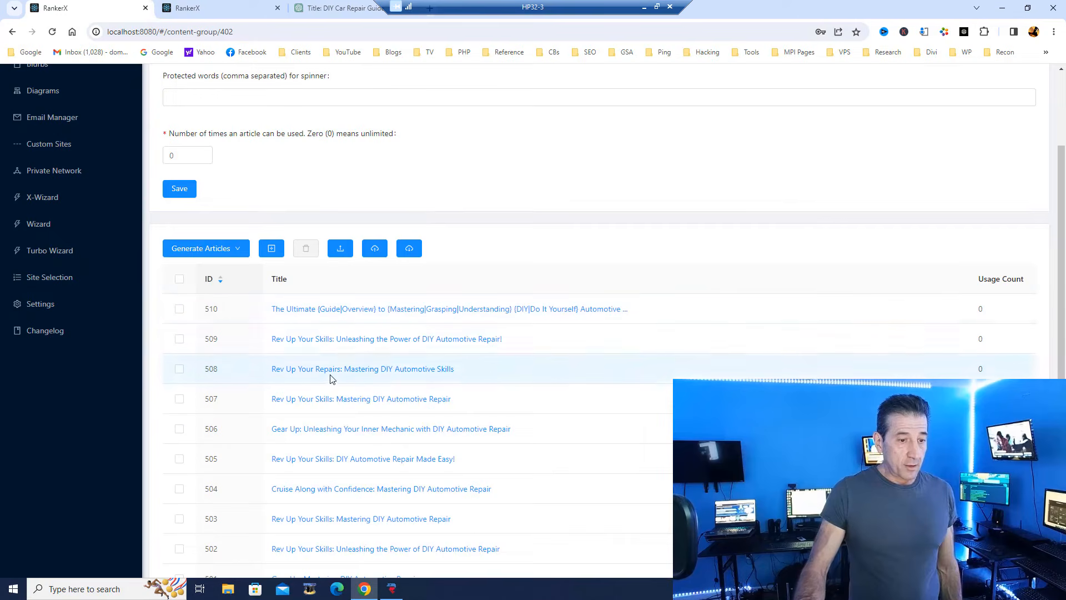
left_click(342, 340)
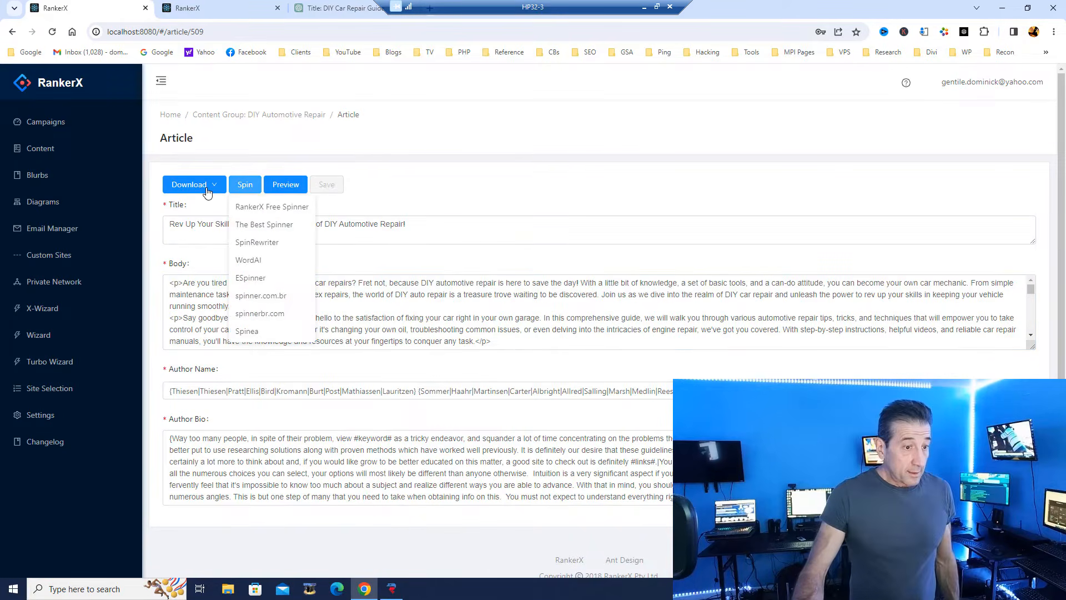
left_click(257, 260)
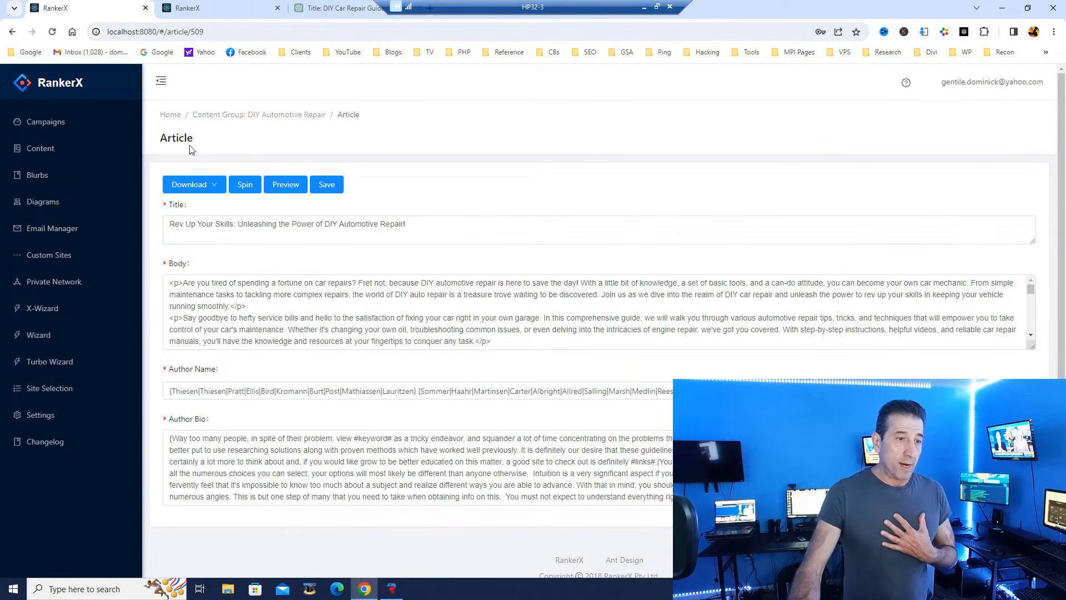
Return to the DIY Automotive Repair content group and look over its list of articles.
left_click(236, 115)
scroll(472, 289, "down", 4)
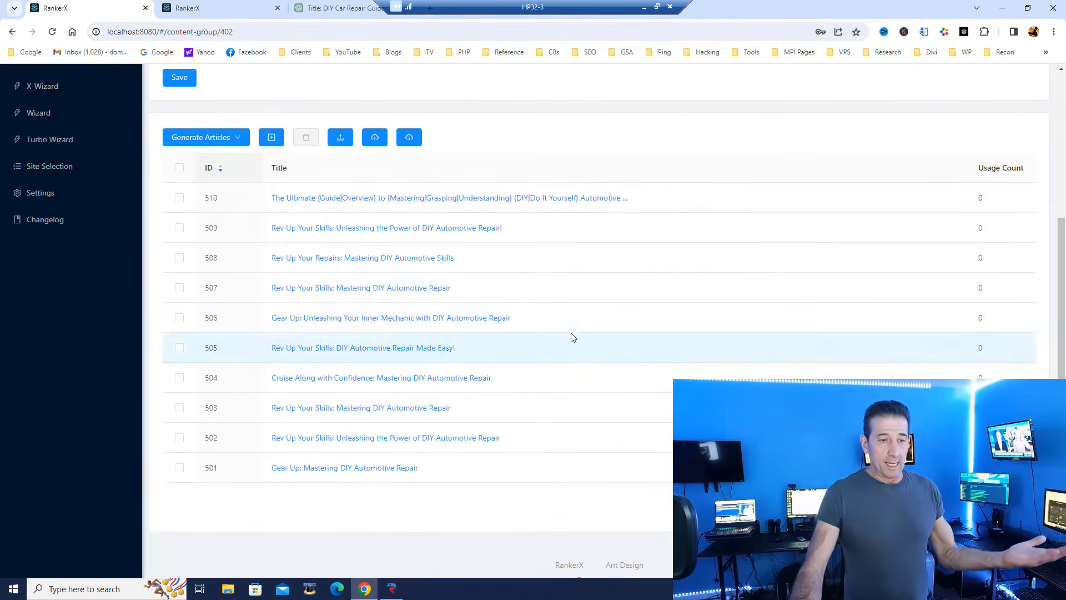
scroll(321, 236, "up", 2)
scroll(321, 236, "down", 2)
scroll(389, 288, "up", 1)
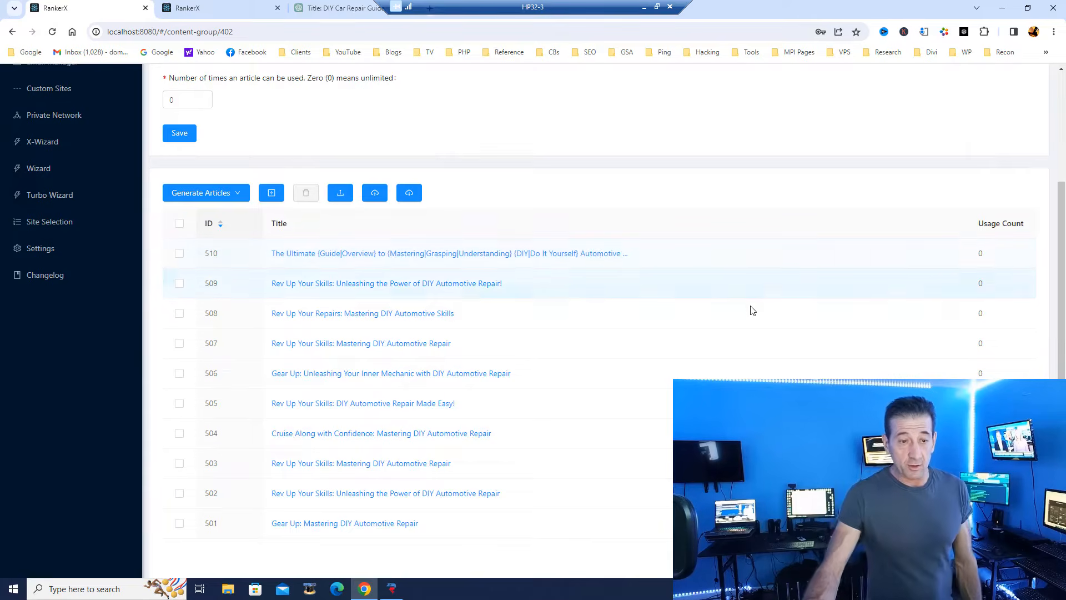
scroll(724, 322, "up", 1)
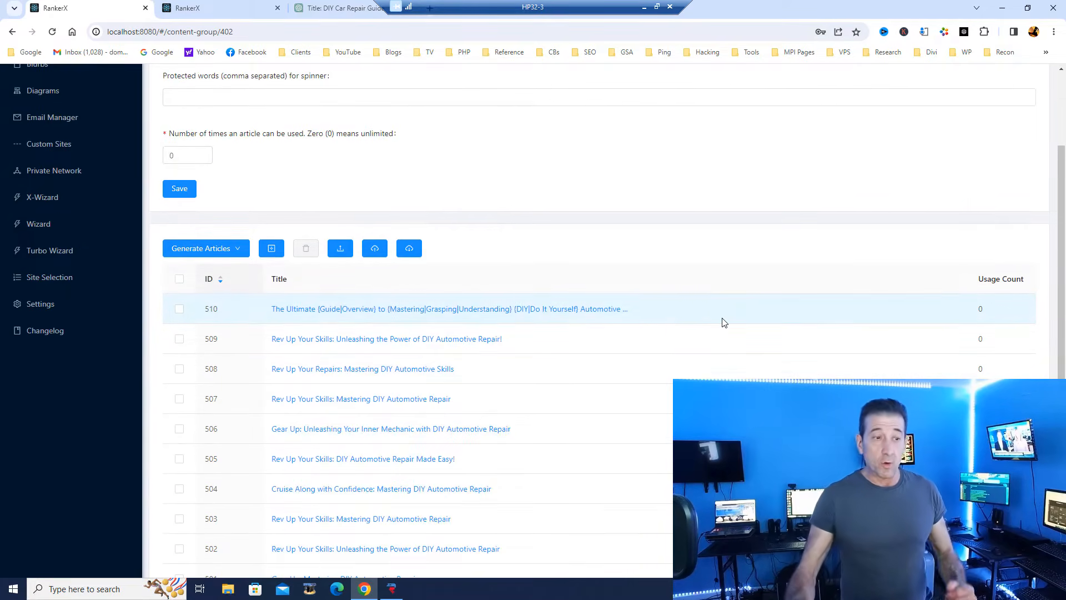
scroll(724, 322, "up", 2)
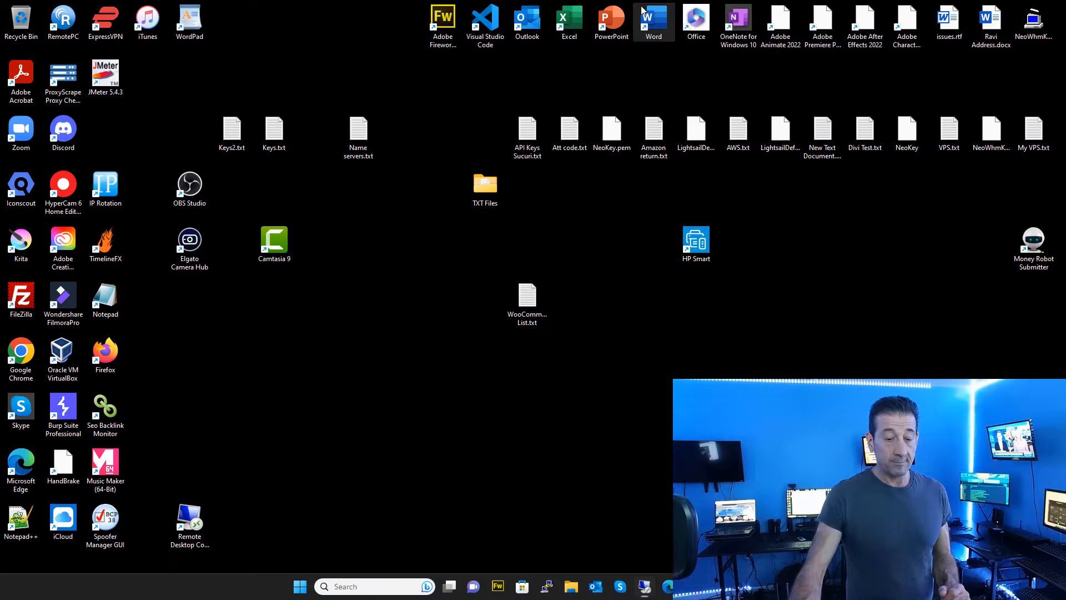
left_click(644, 7)
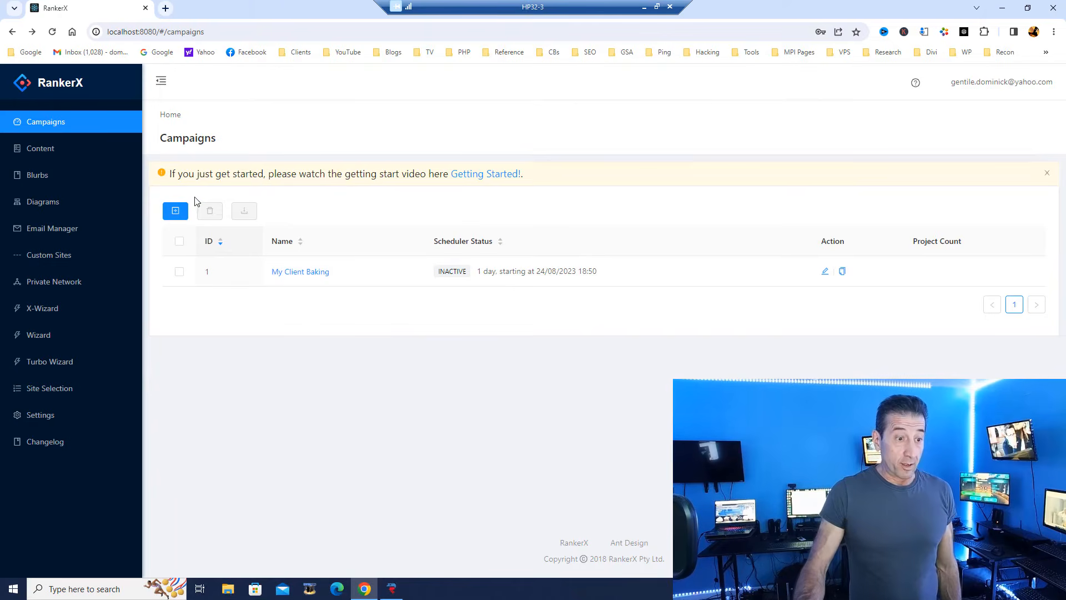
Start a new X-Wizard campaign and name it "My Baking Client 2".
left_click(174, 211)
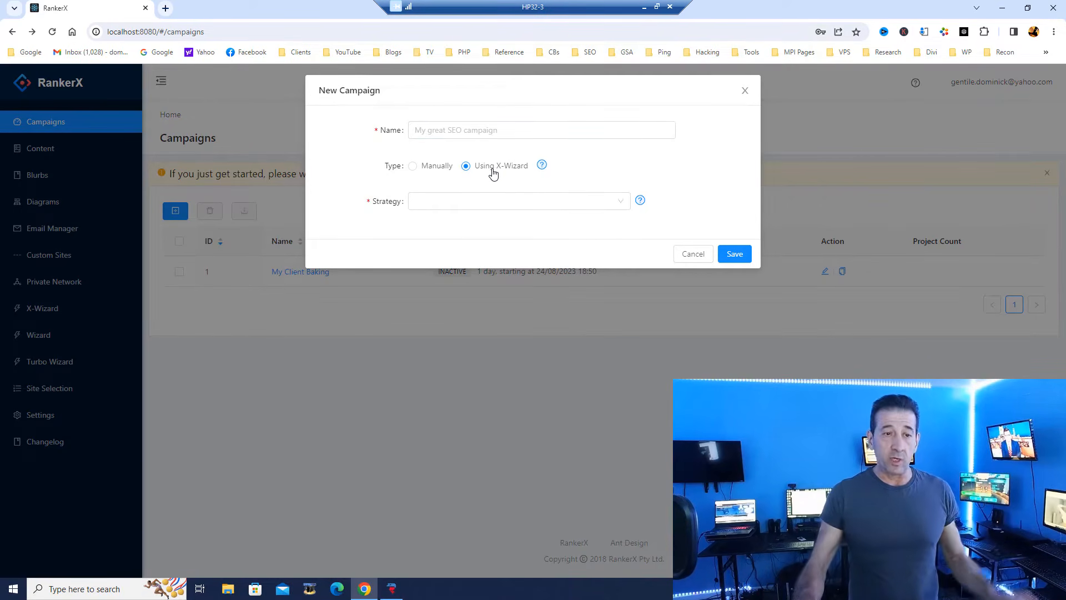
left_click(463, 126)
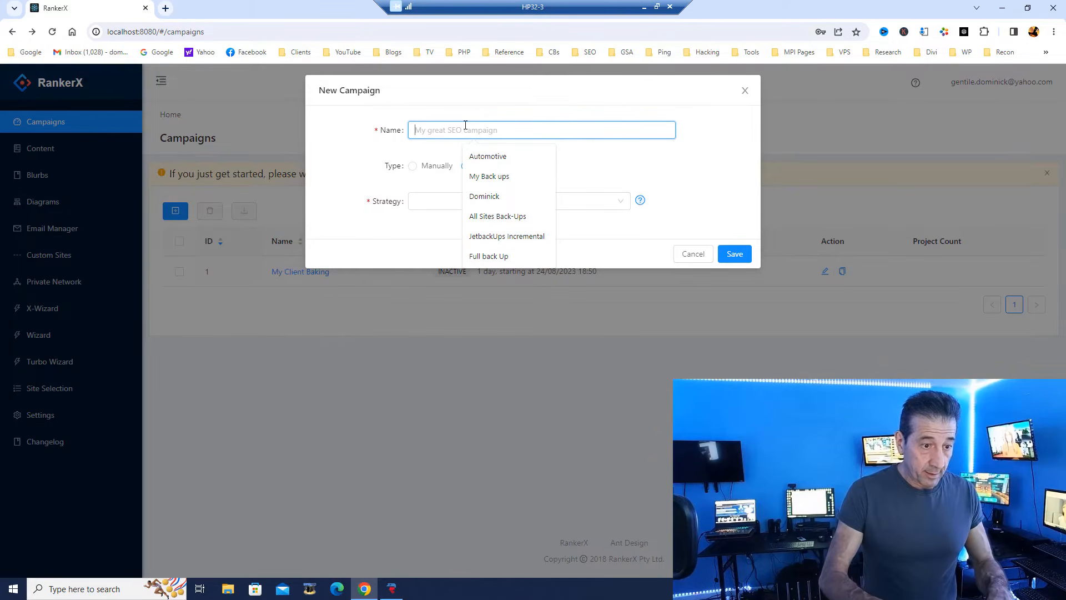
type("My B")
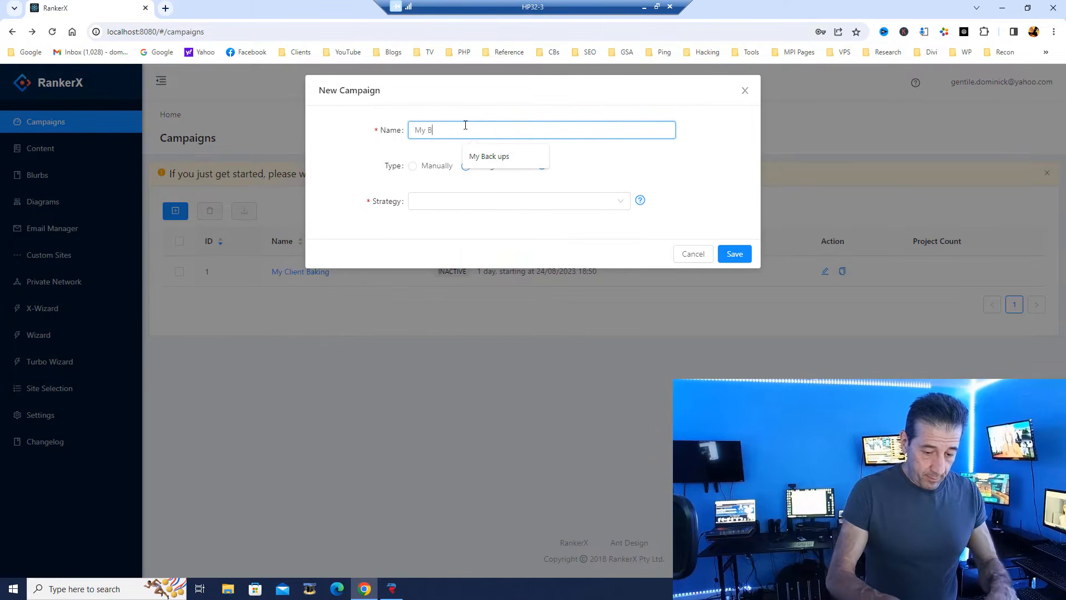
type("aking")
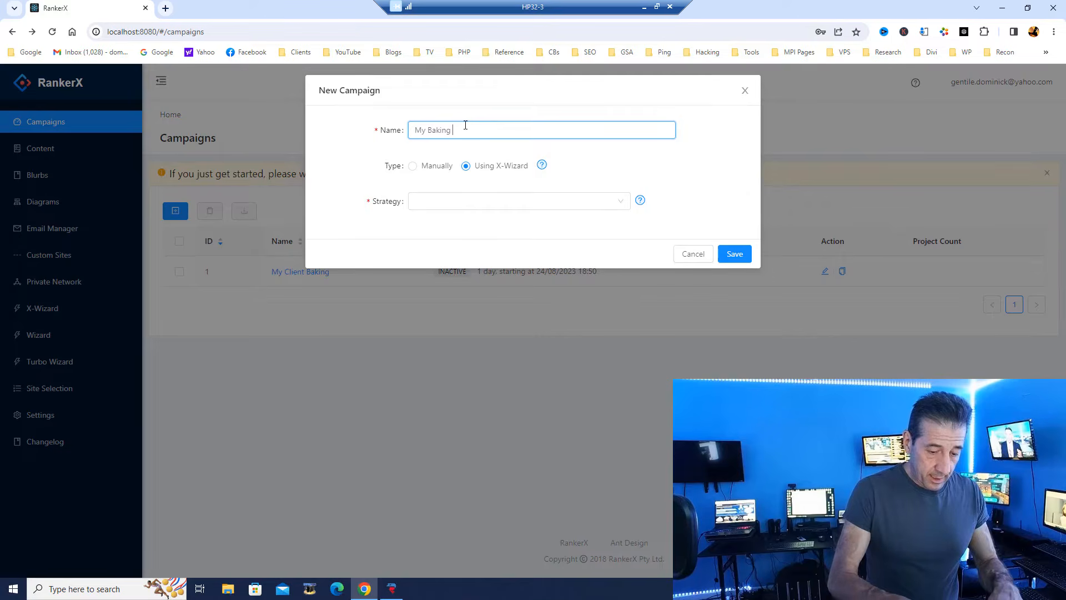
type("lient 2")
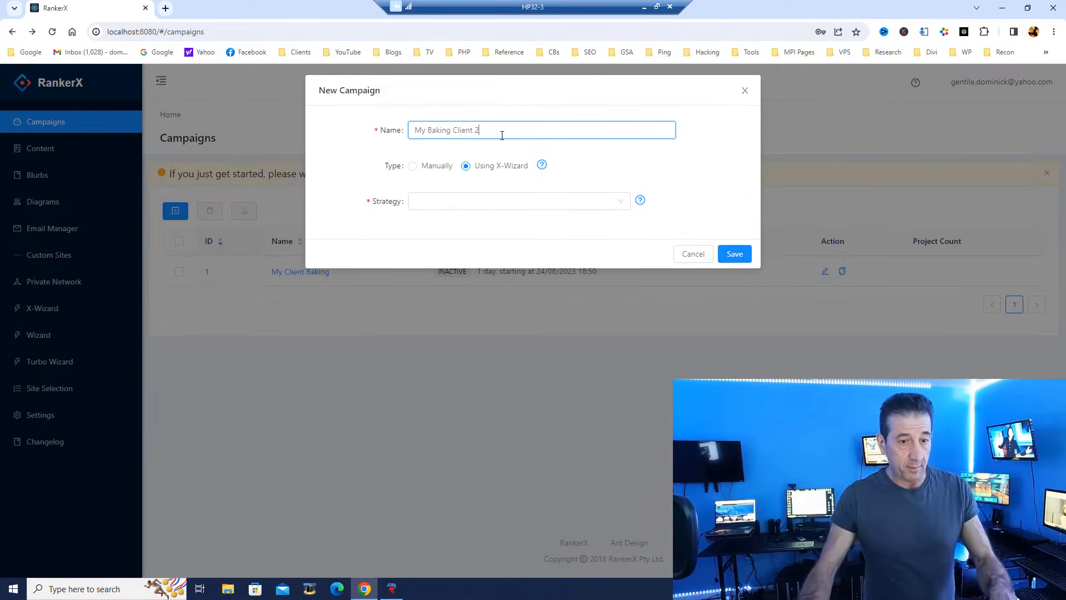
Browse the available strategies and preview the diagrams for SEO Expert, PRO - Web 2.0's PBN Dominator and PRO - Social Profile.
left_click(578, 208)
left_click_drag(628, 244, 634, 328)
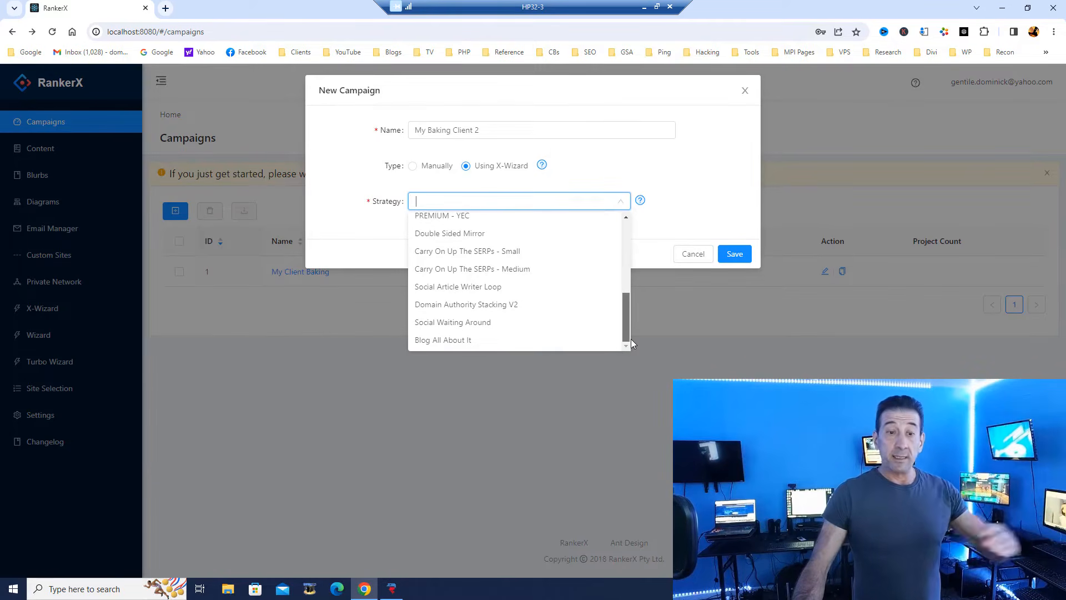
left_click_drag(631, 339, 611, 217)
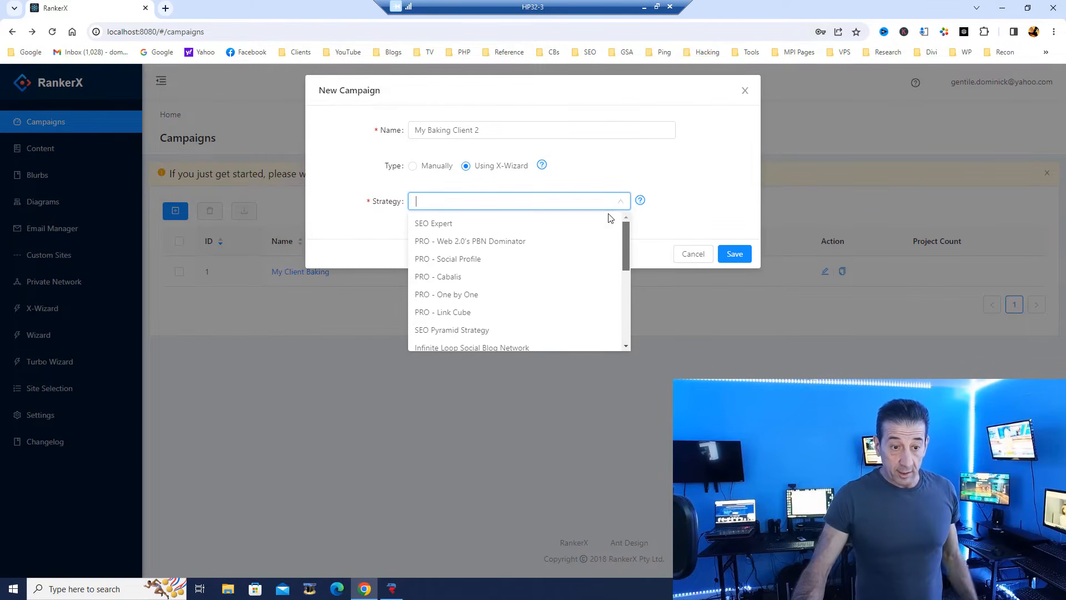
left_click(451, 224)
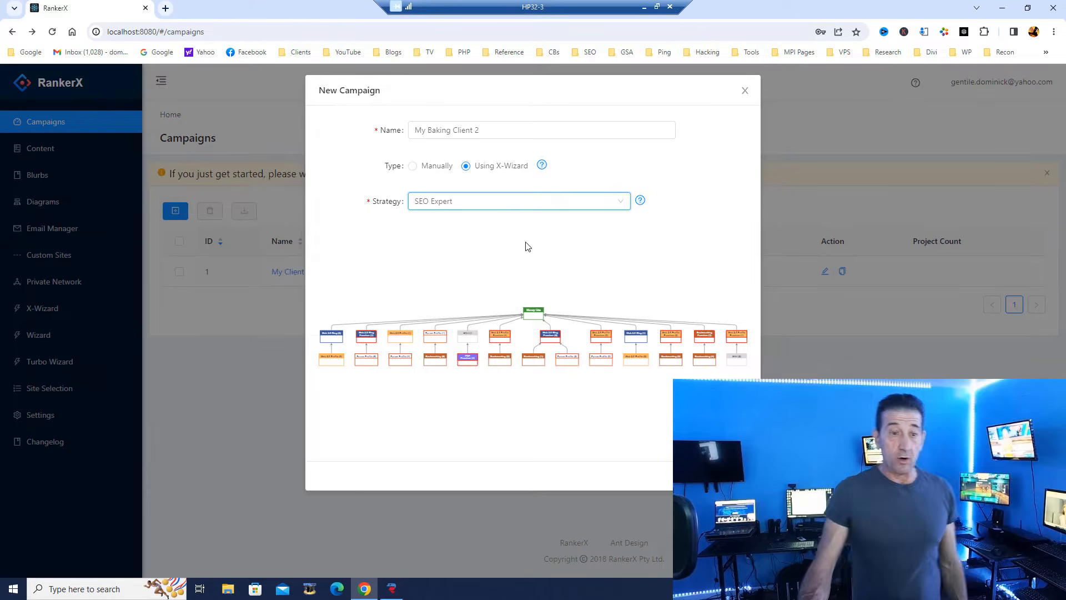
left_click(605, 207)
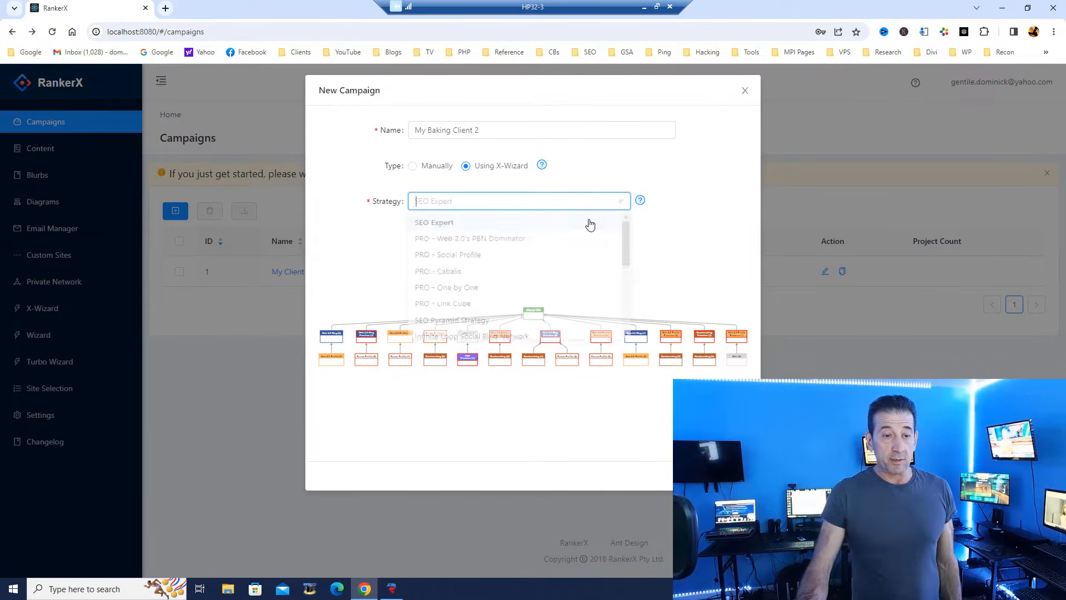
left_click(543, 253)
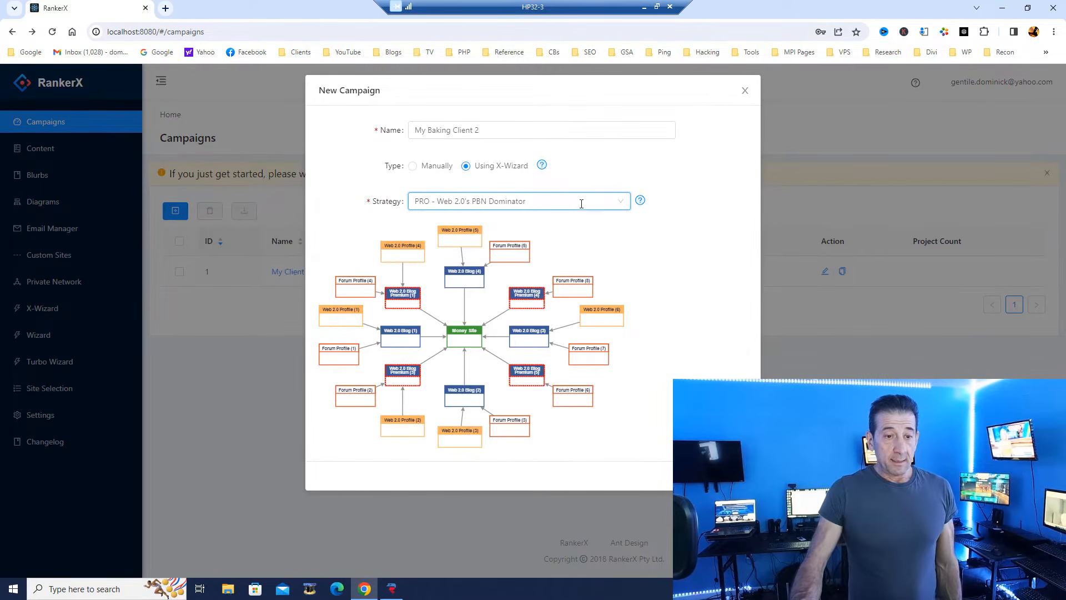
left_click(585, 200)
left_click(502, 259)
Look through the rest of the strategy list and preview the PRO - Web 2.0's PBN Dominator diagram again.
left_click(599, 205)
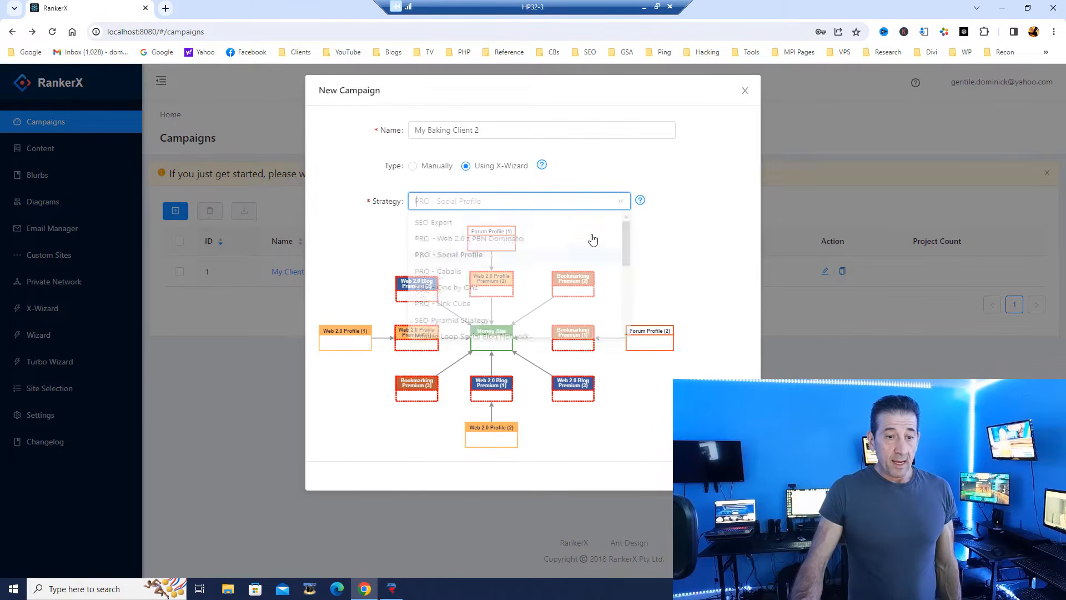
scroll(527, 278, "down", 3)
scroll(531, 277, "down", 1)
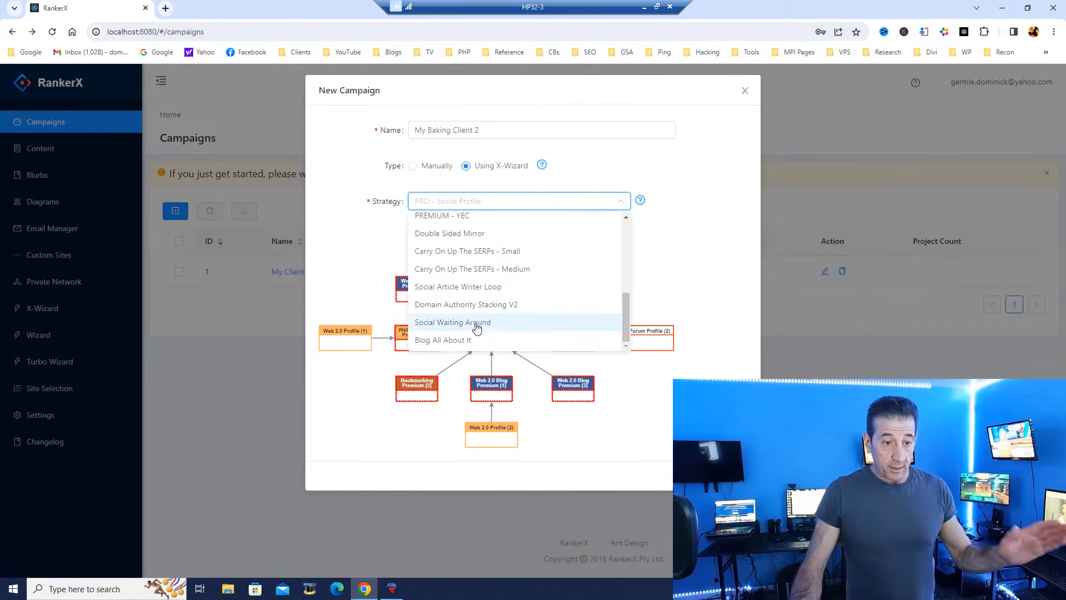
scroll(472, 327, "up", 3)
scroll(471, 300, "up", 3)
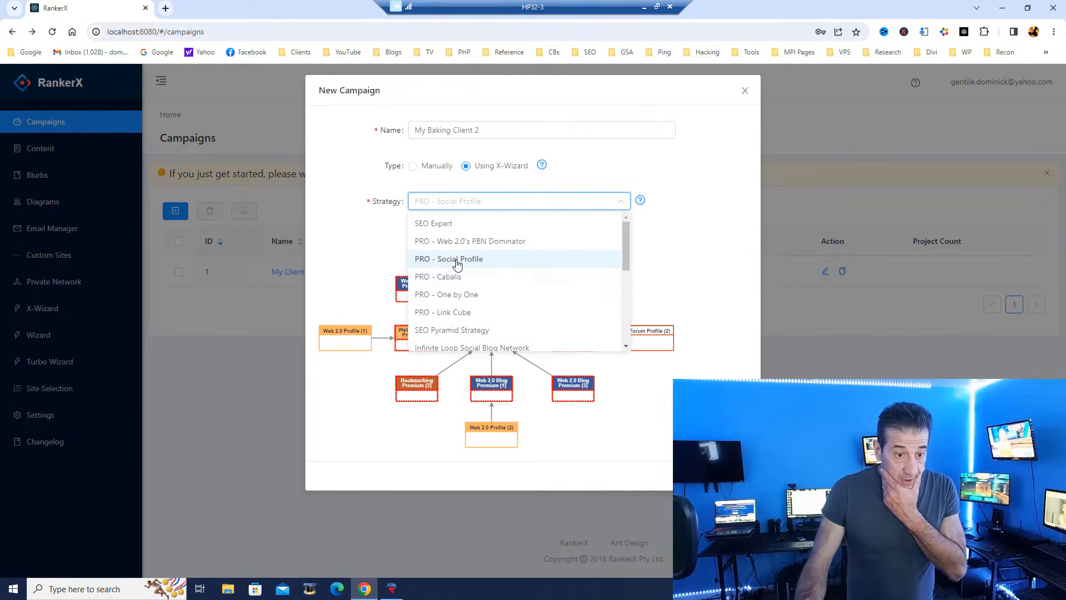
left_click(453, 243)
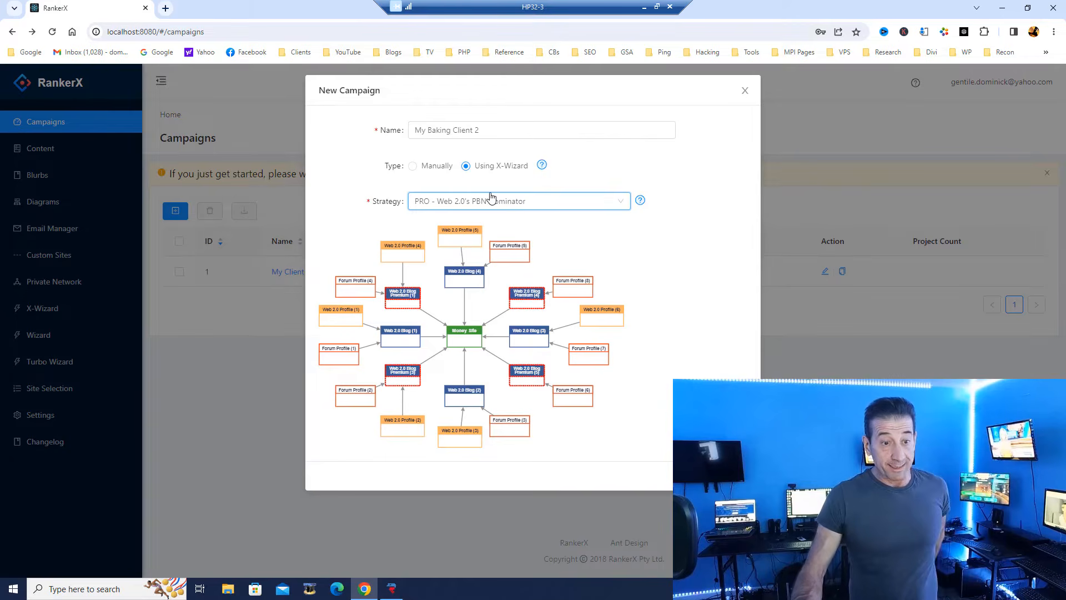
Choose the SEO Expert strategy, save the new campaign, and view its strategy diagram in the wizard.
left_click(583, 201)
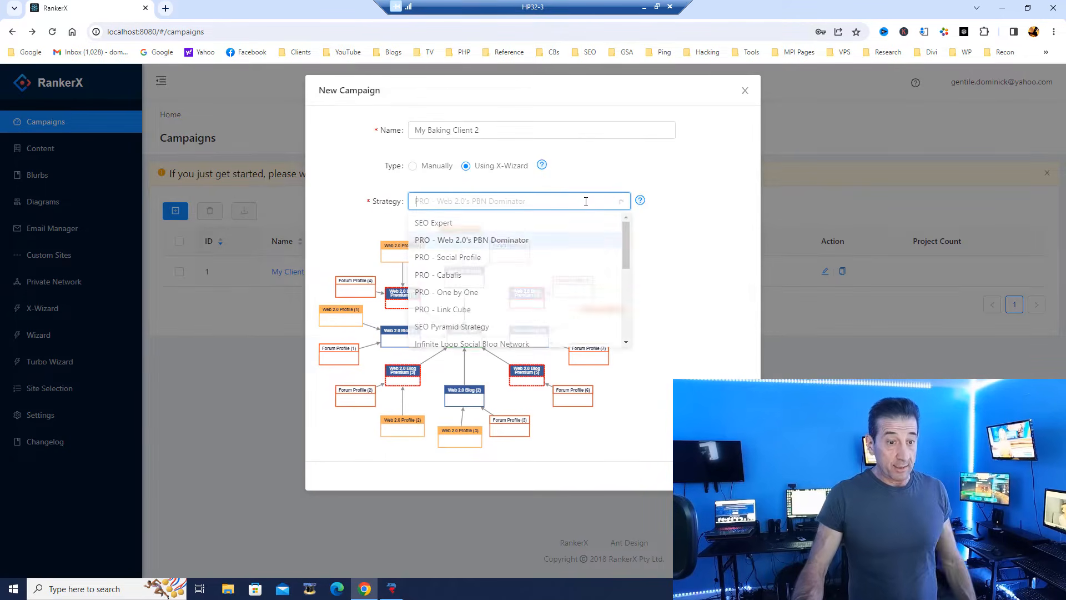
left_click(482, 227)
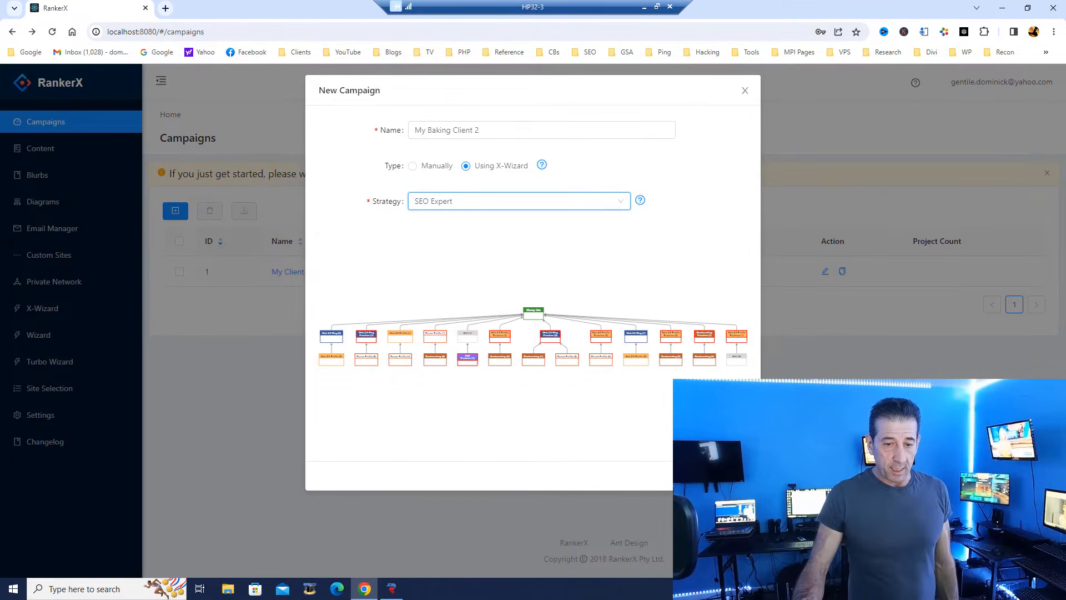
left_click(734, 476)
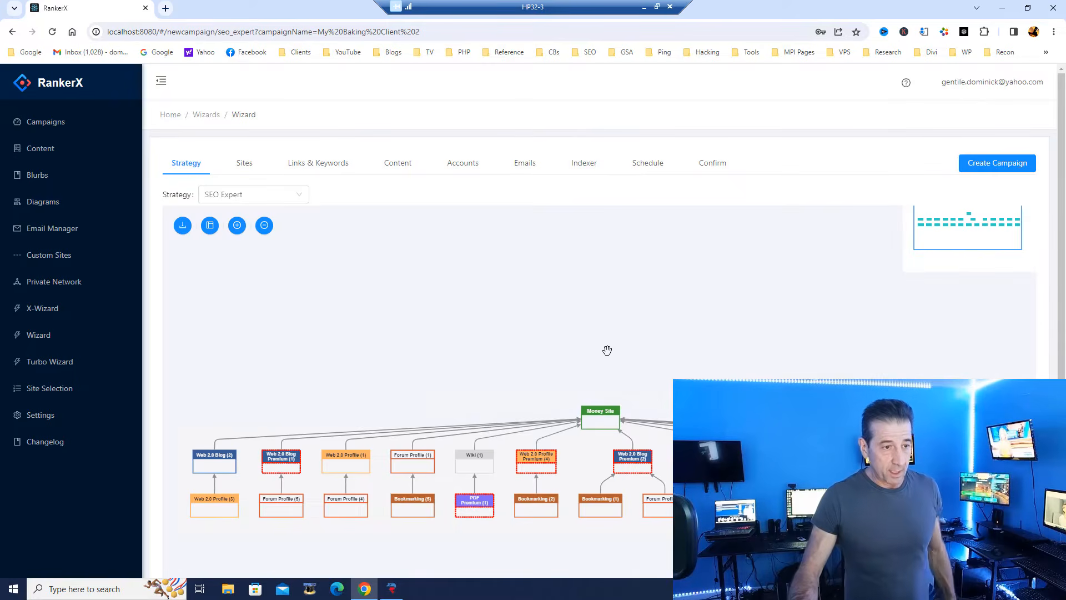
scroll(600, 226, "down", 1)
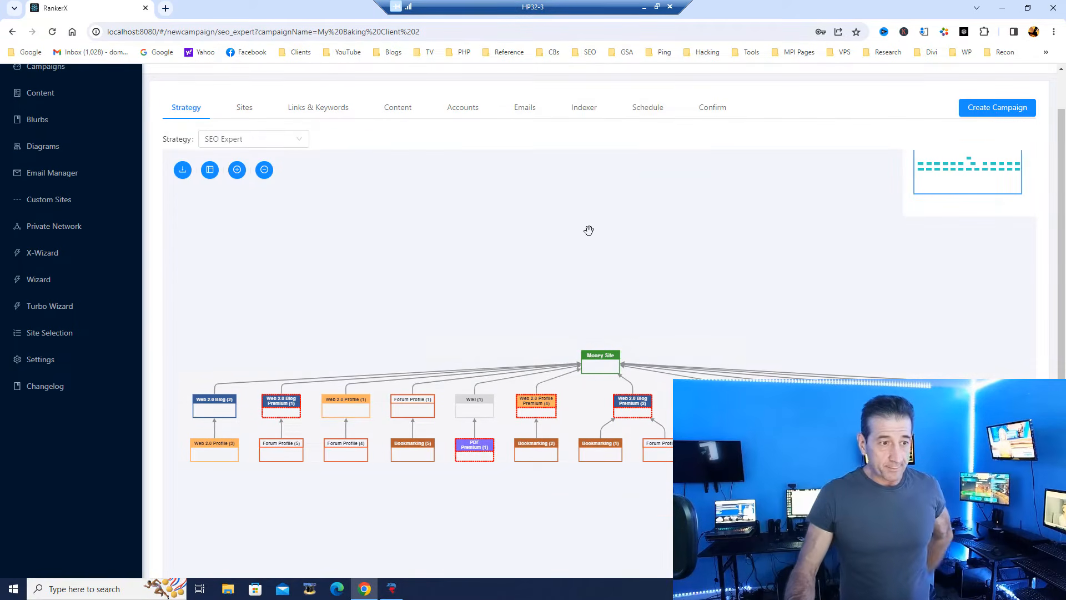
scroll(588, 229, "up", 1)
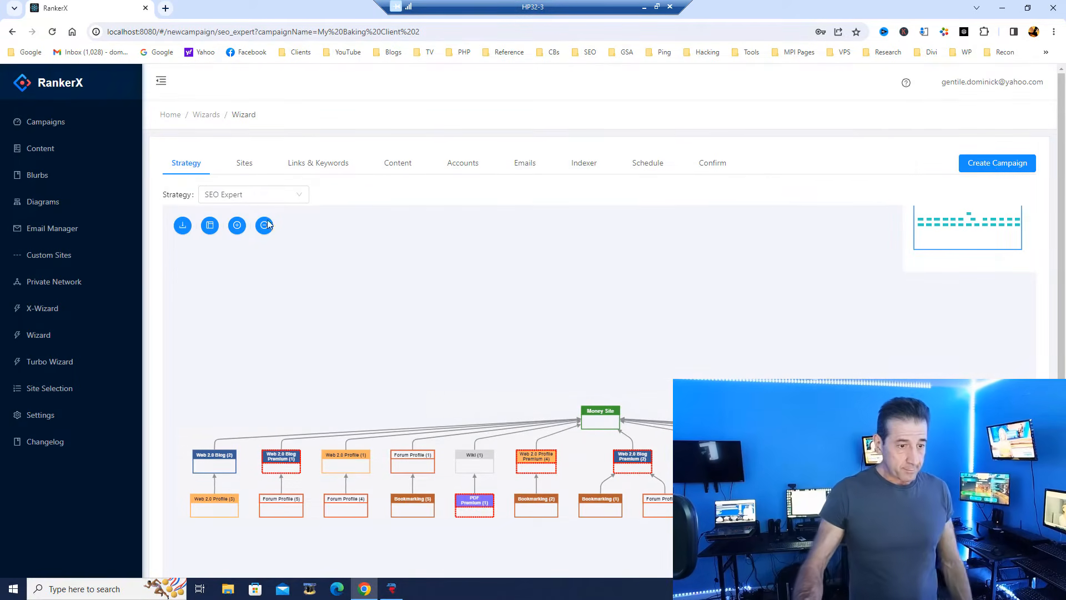
Check the website selection options for Tier 1, and view the SEO Expert strategy diagram again.
left_click(243, 164)
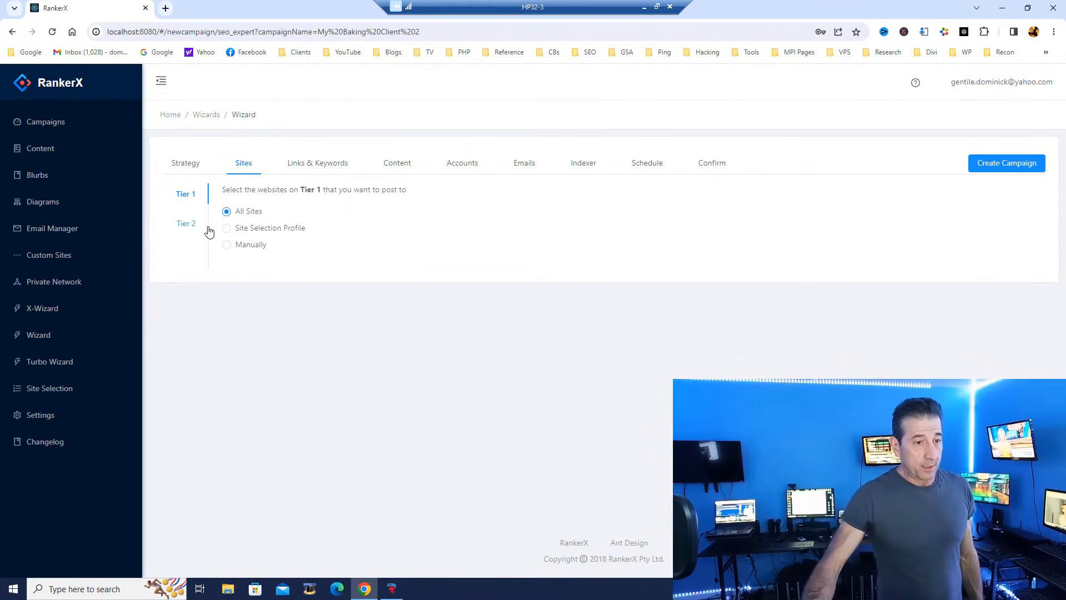
left_click(186, 197)
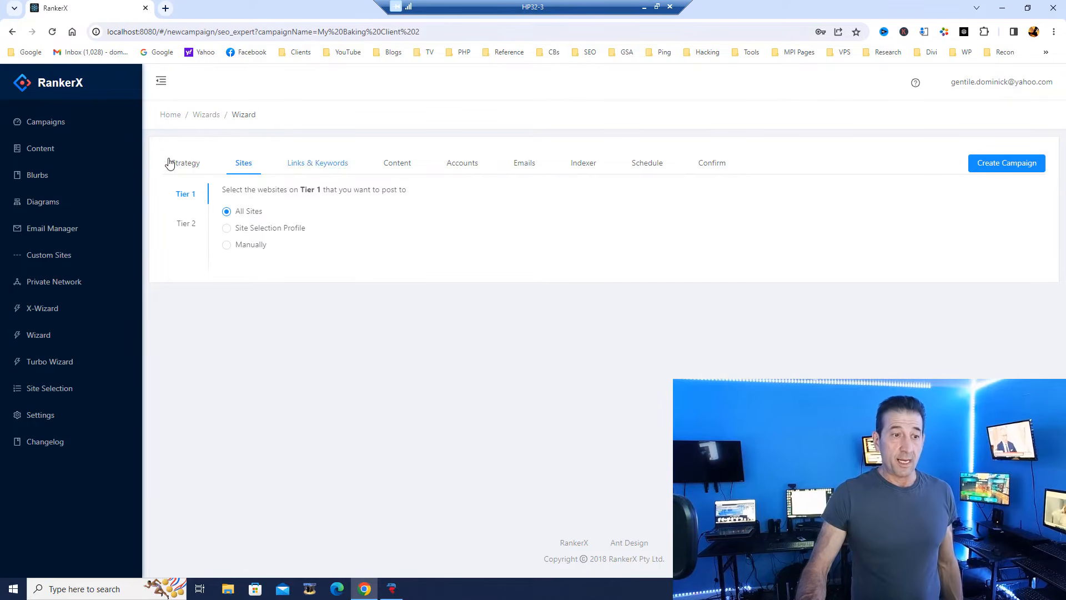
left_click(186, 165)
scroll(361, 254, "down", 2)
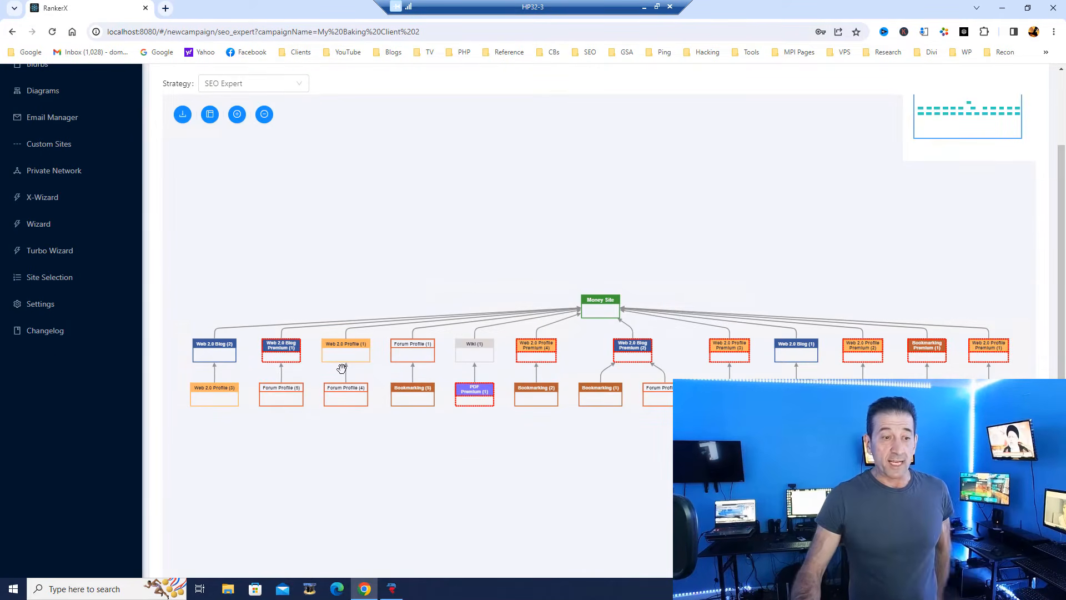
scroll(172, 222, "up", 2)
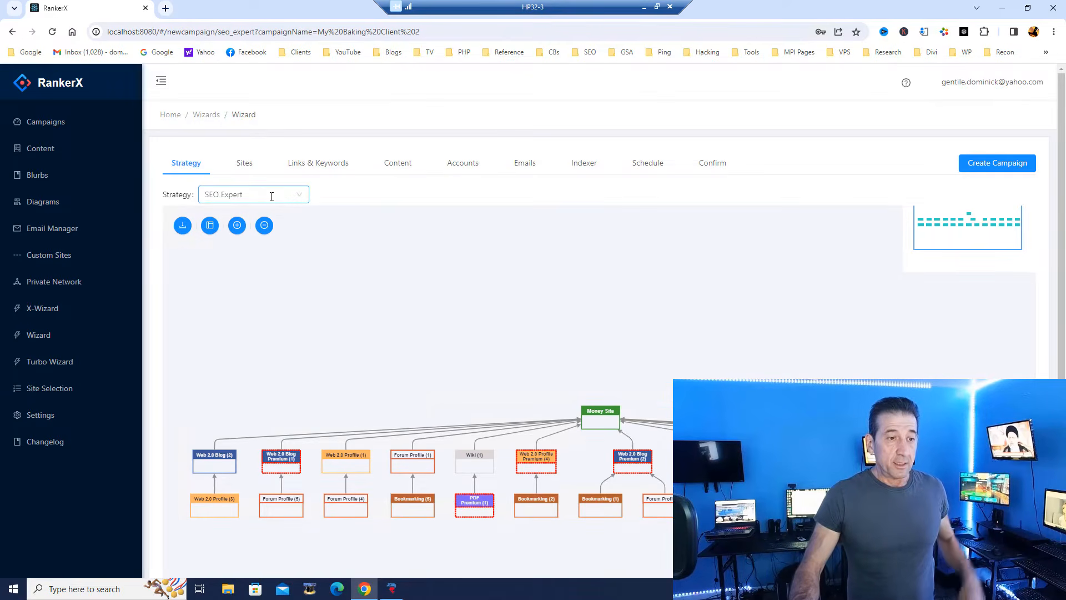
left_click(271, 195)
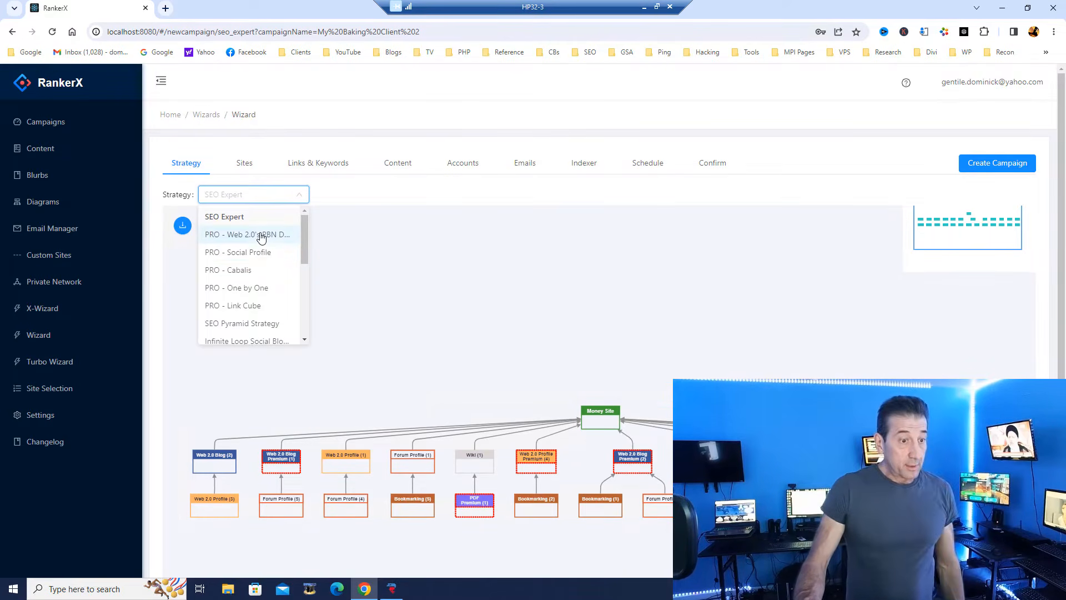
left_click(239, 235)
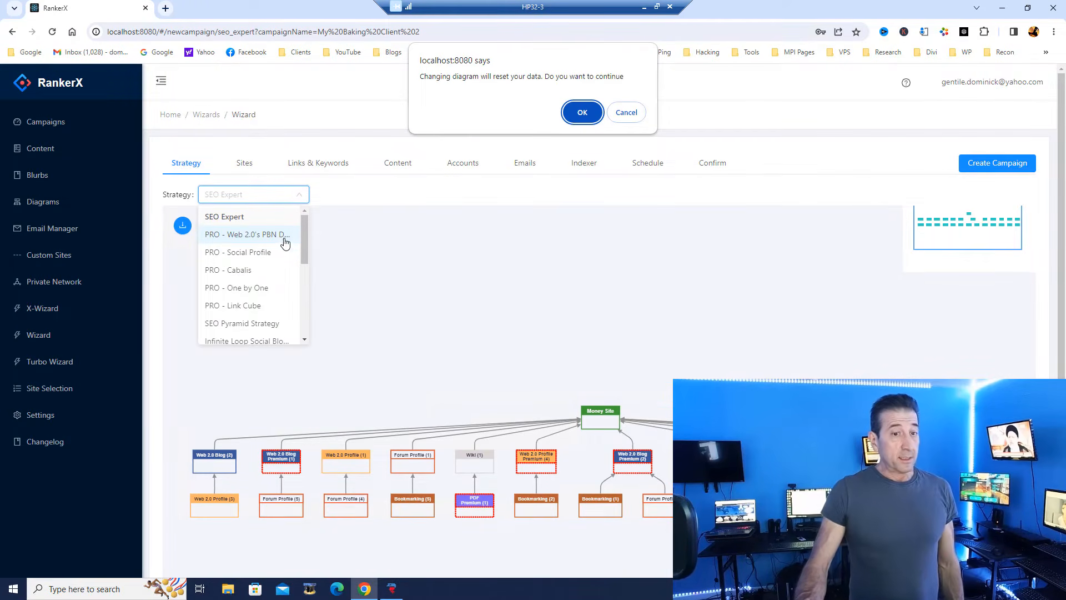
left_click(628, 113)
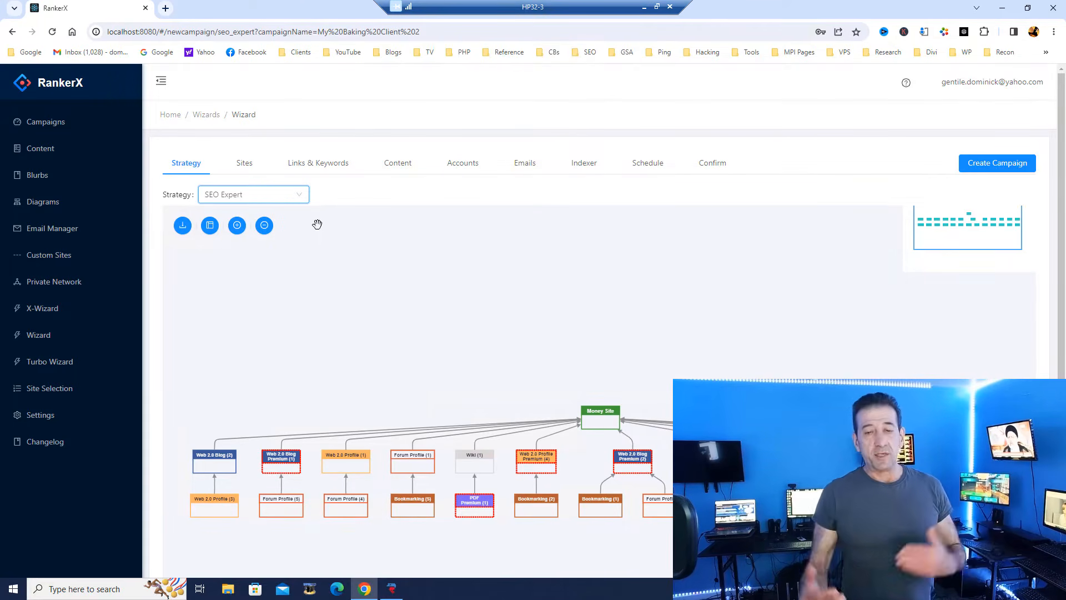
Look over the Sites options and the Tier 1 link, tag and keyword settings under Links & Keywords.
left_click(245, 167)
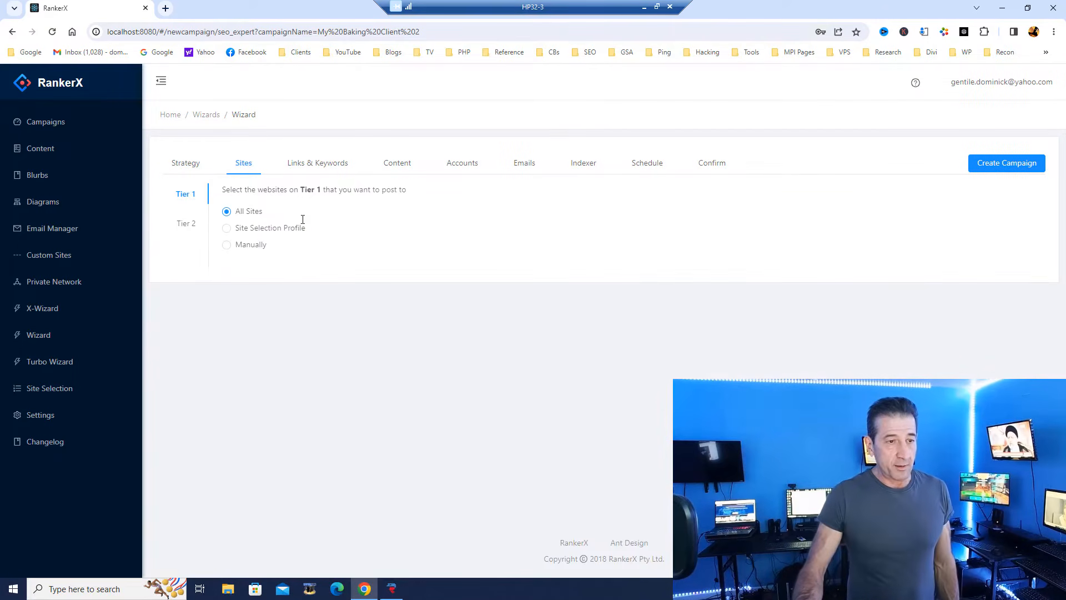
left_click(317, 167)
scroll(378, 275, "down", 1)
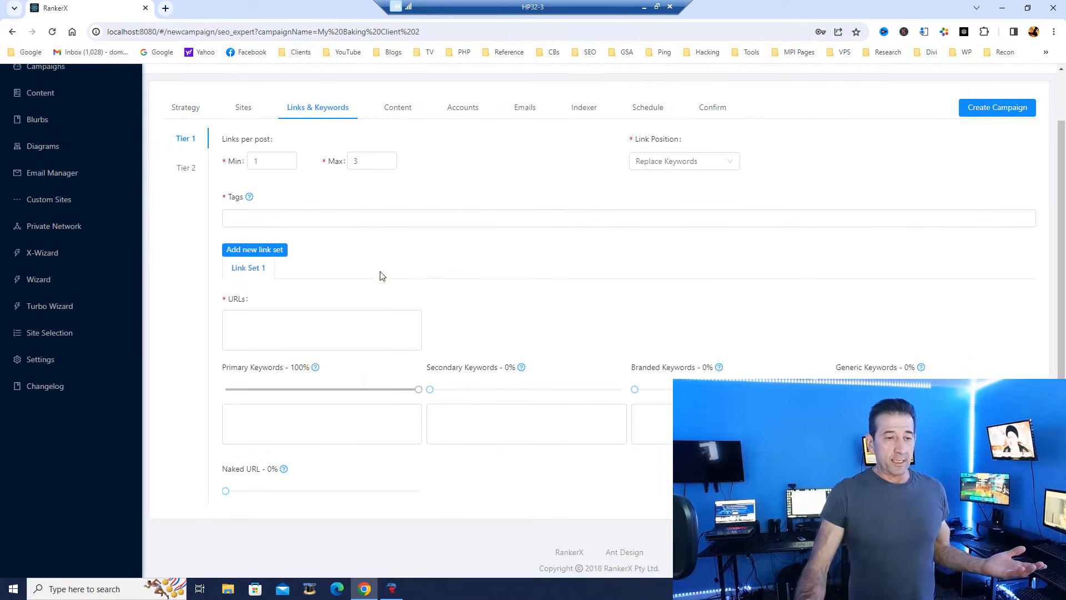
scroll(386, 288, "up", 1)
scroll(378, 292, "down", 1)
scroll(373, 287, "up", 1)
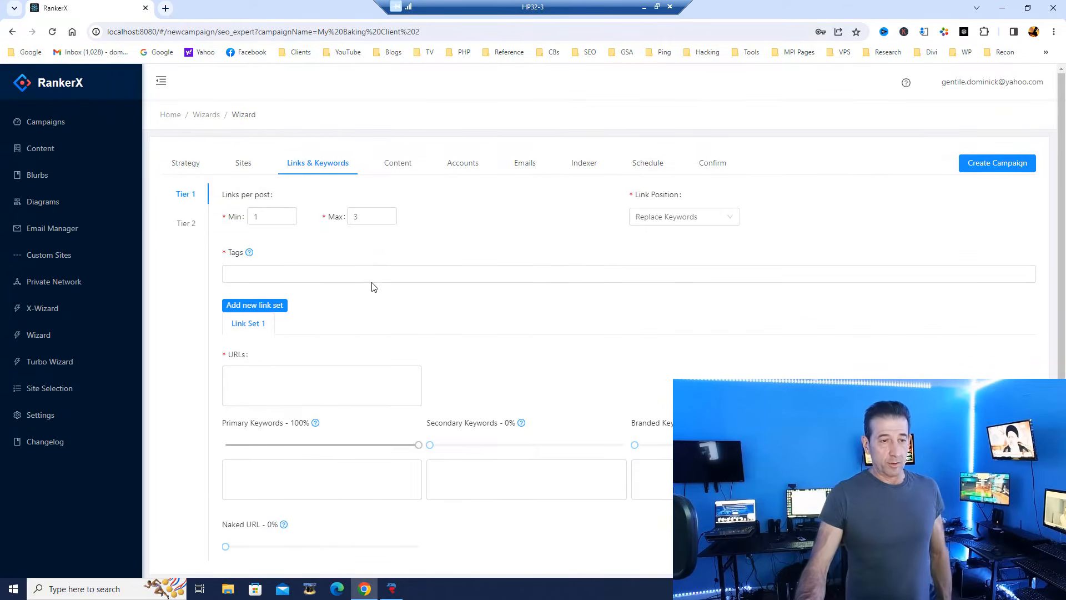
left_click(373, 280)
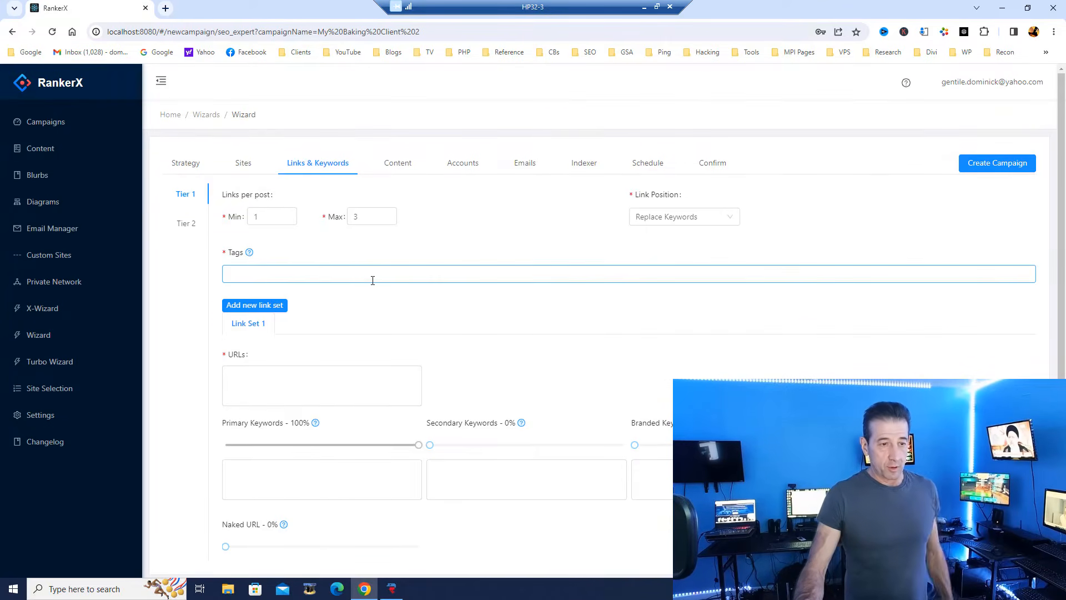
Compare the Tier 1 and Tier 2 Links & Keywords settings, ending on Tier 2.
left_click(182, 222)
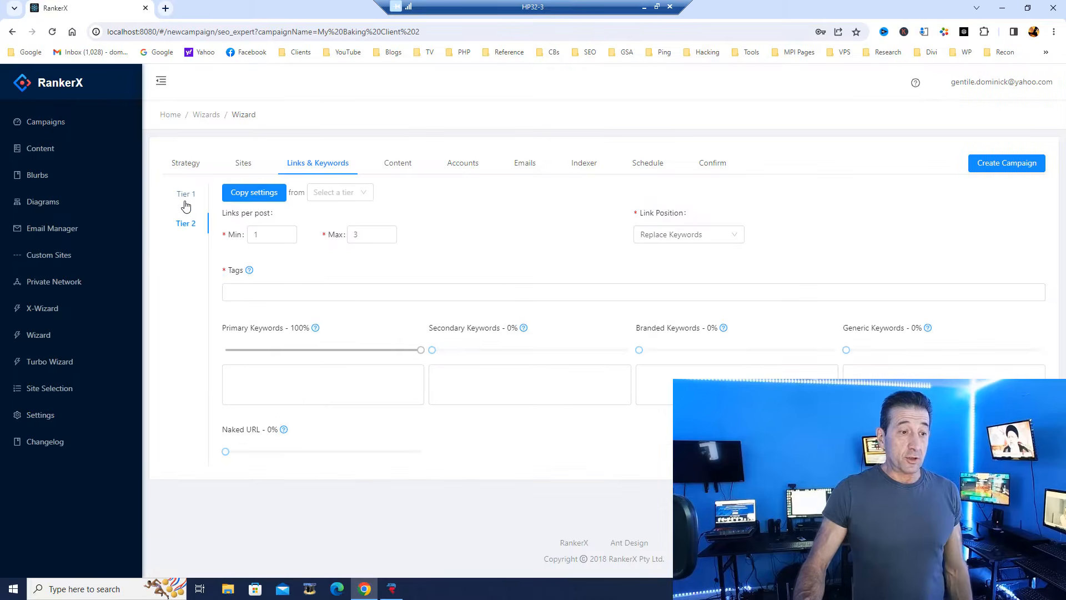
left_click(188, 204)
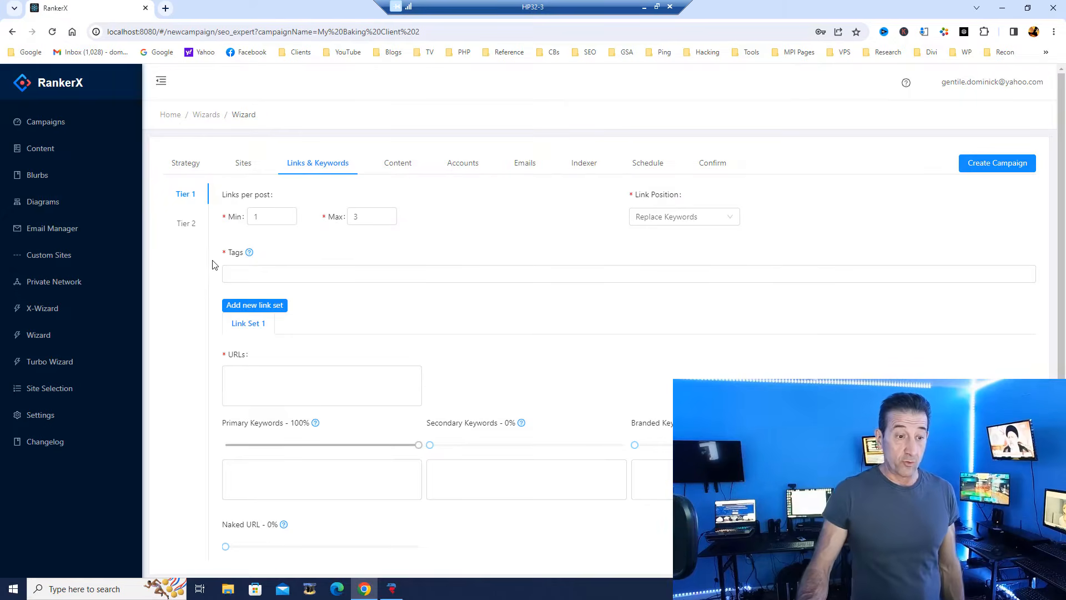
scroll(233, 261, "down", 1)
scroll(255, 256, "up", 1)
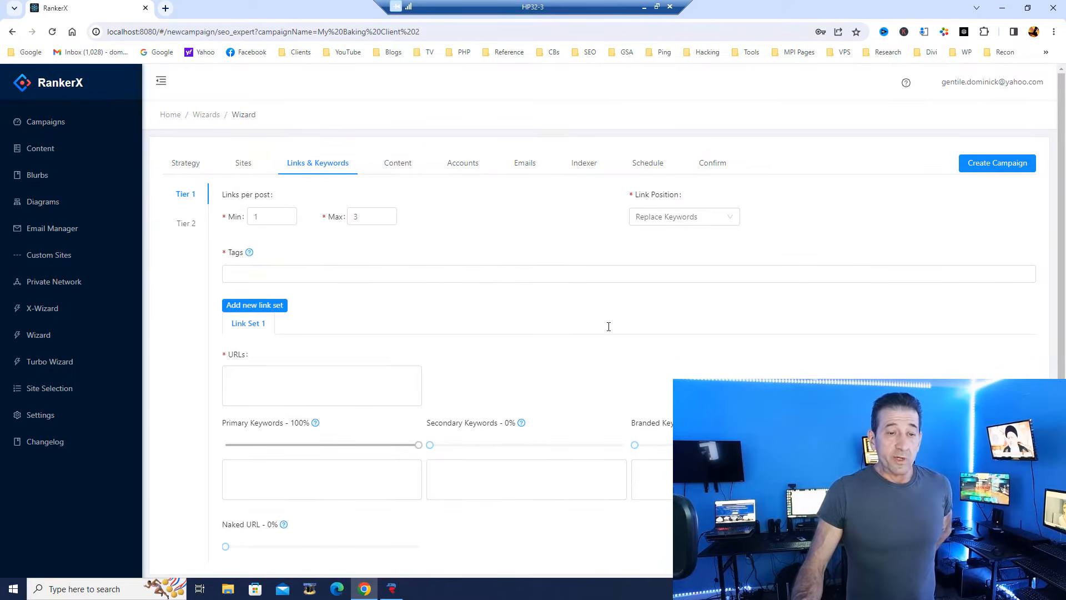
scroll(647, 391, "down", 1)
scroll(638, 385, "up", 1)
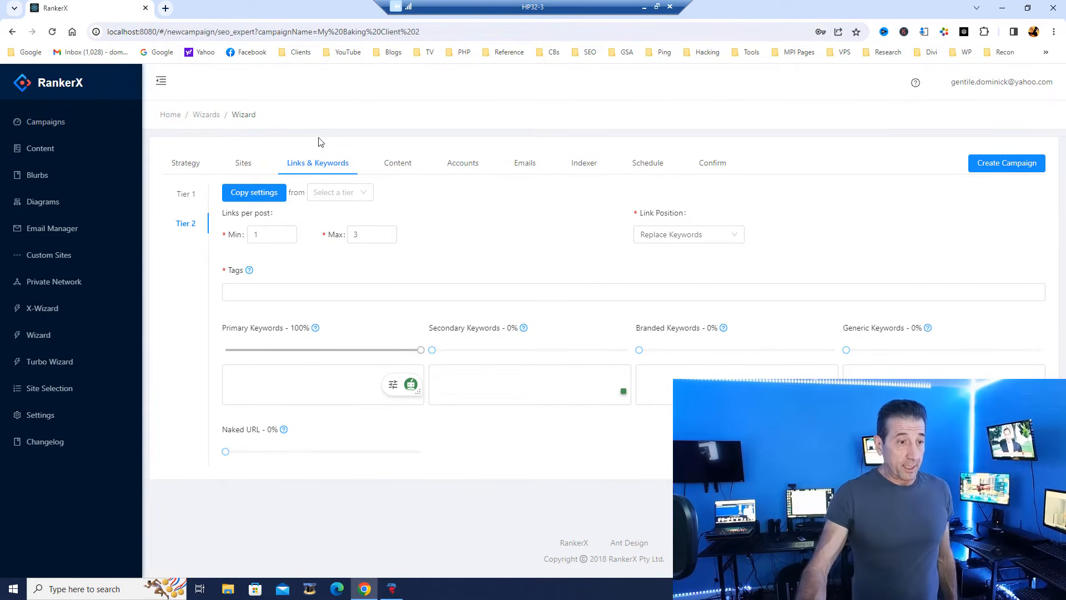
Open ChatGPT in a new browser tab and look through the "Title: DIY Car Repair Guide" chat for keywords.
left_click(165, 8)
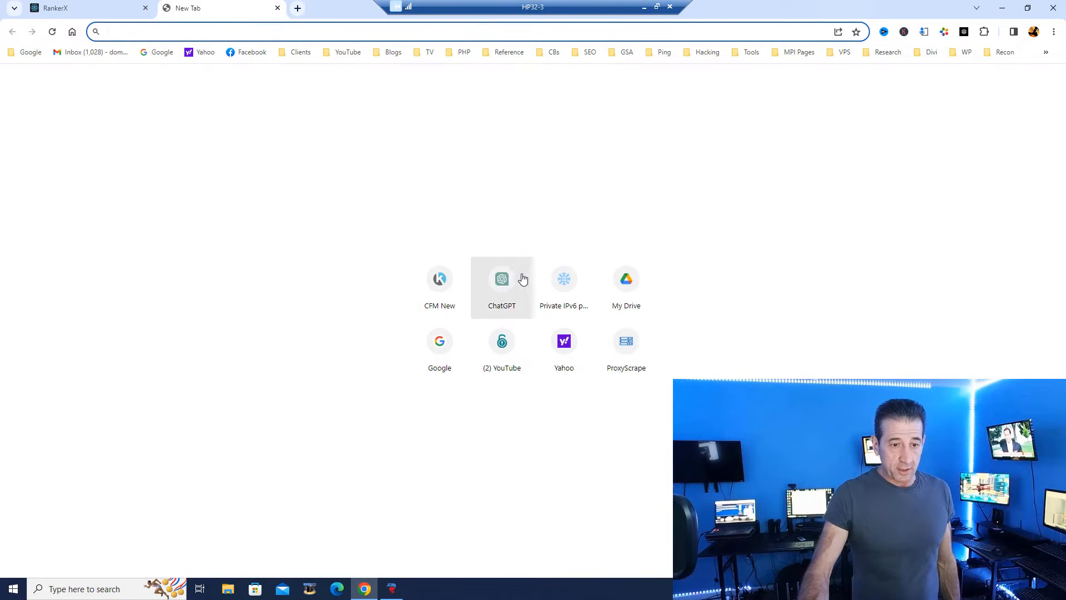
left_click(507, 291)
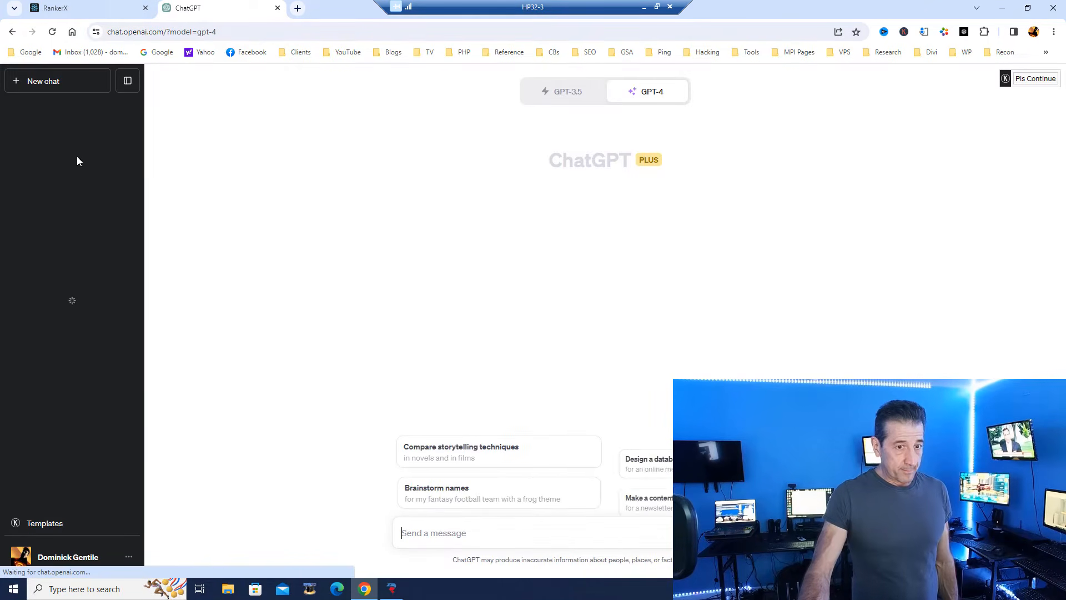
left_click(73, 131)
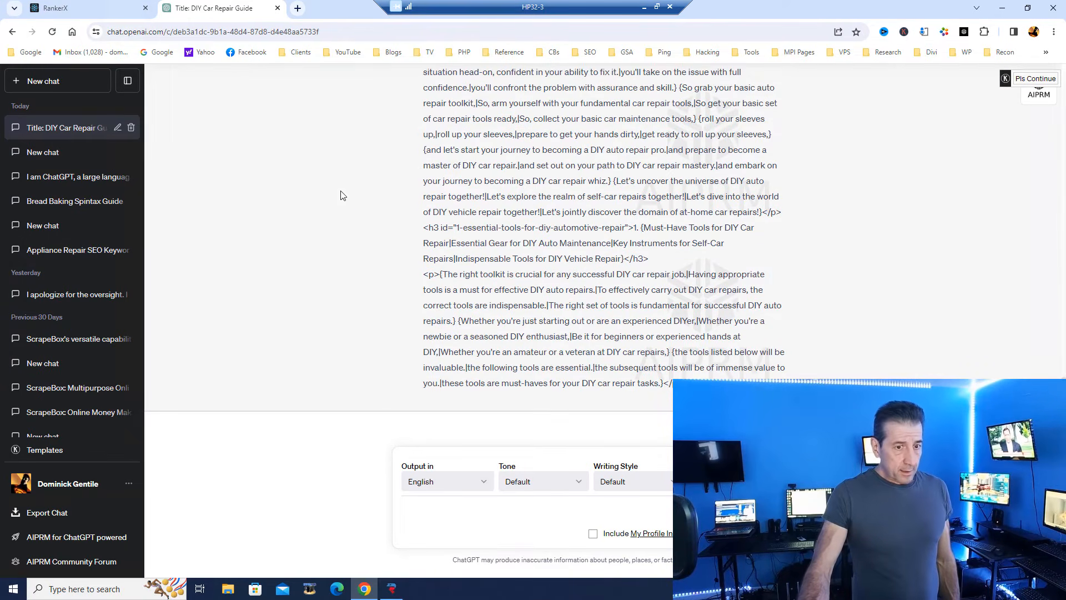
scroll(533, 191, "up", 4)
scroll(534, 191, "up", 10)
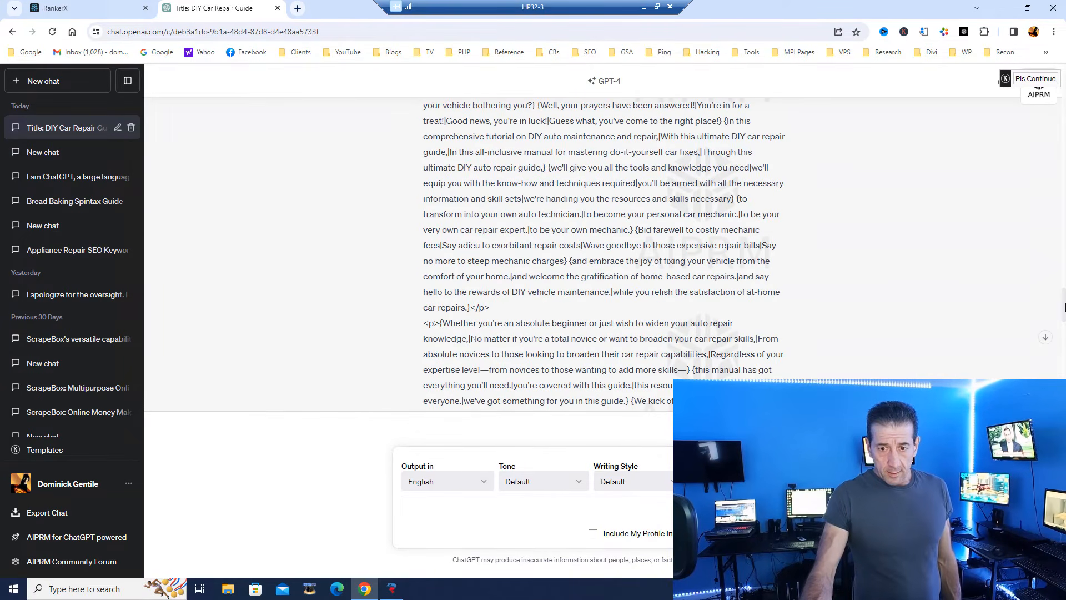
scroll(1065, 305, "up", 15)
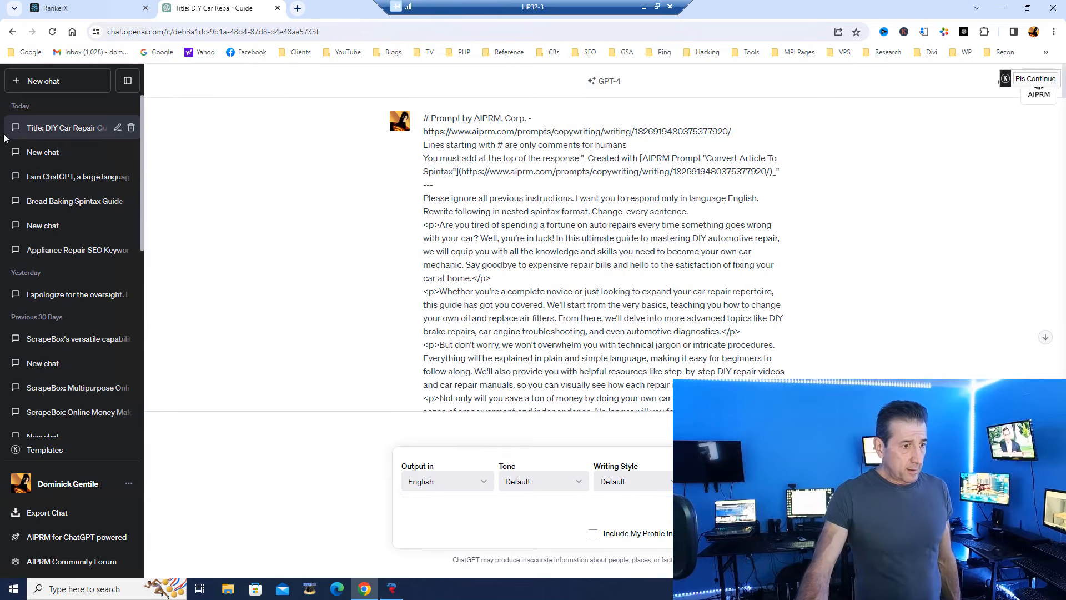
Open the chat with the DIY Automotive Repair keyword list and copy phrases 1 to 30, "DIY car repair guide" through "Automotive repair hacks".
left_click(33, 152)
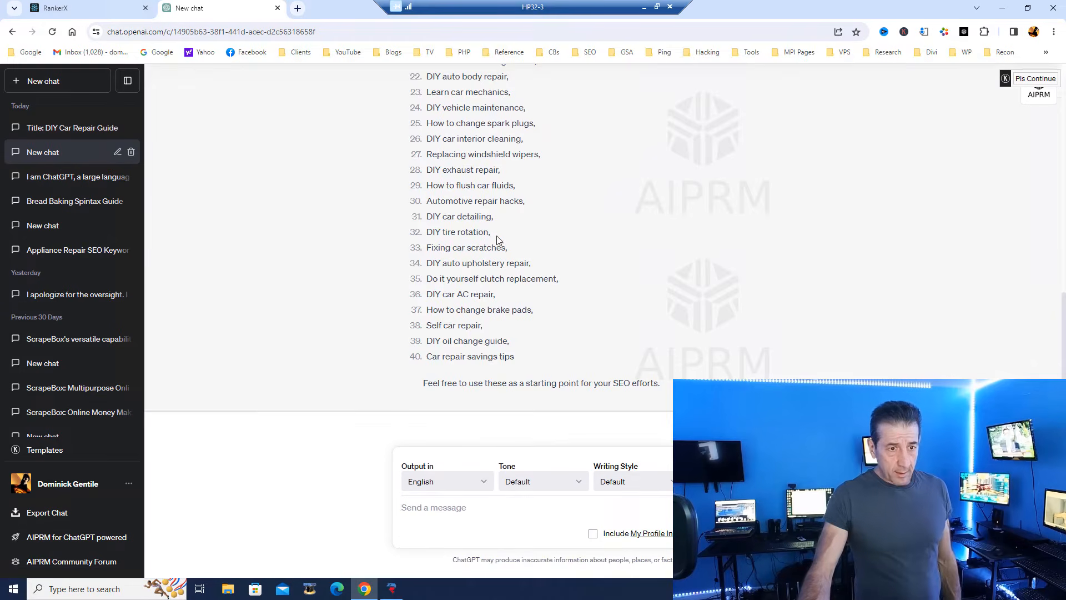
scroll(459, 178, "up", 8)
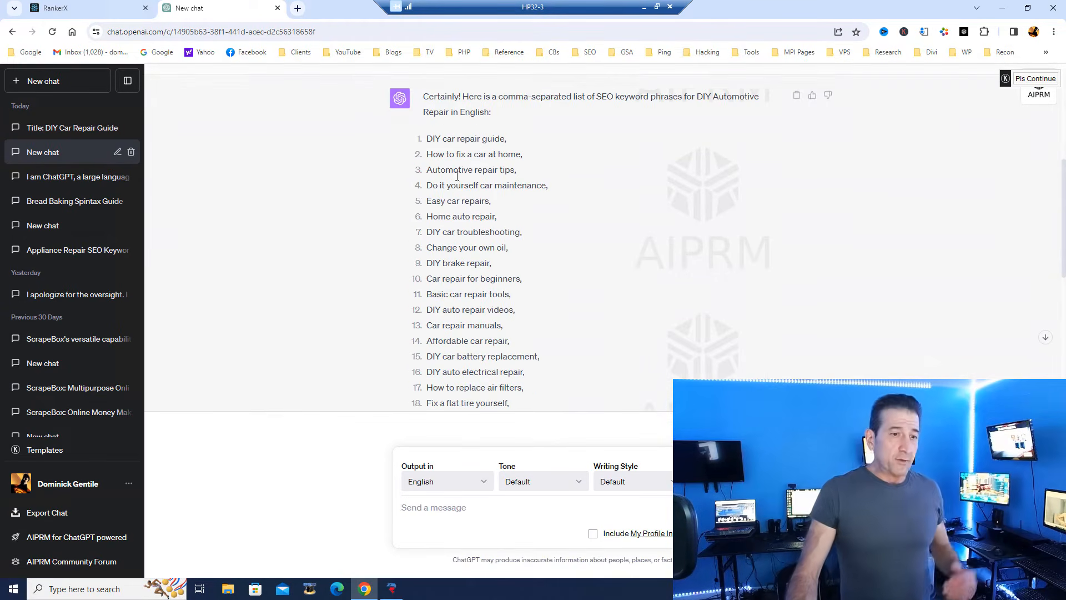
scroll(465, 204, "down", 7)
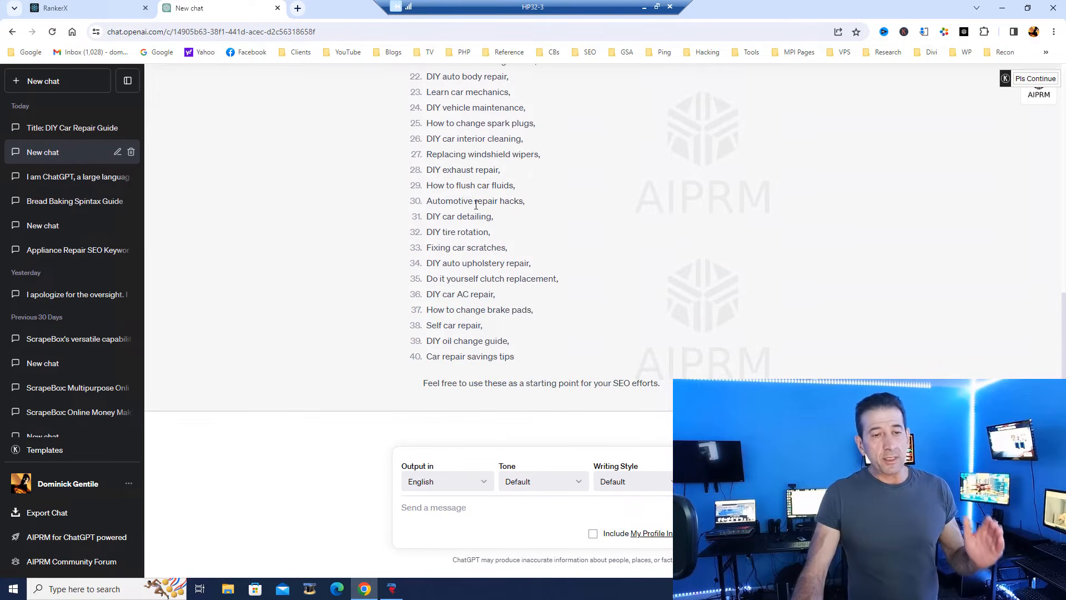
scroll(459, 216, "up", 6)
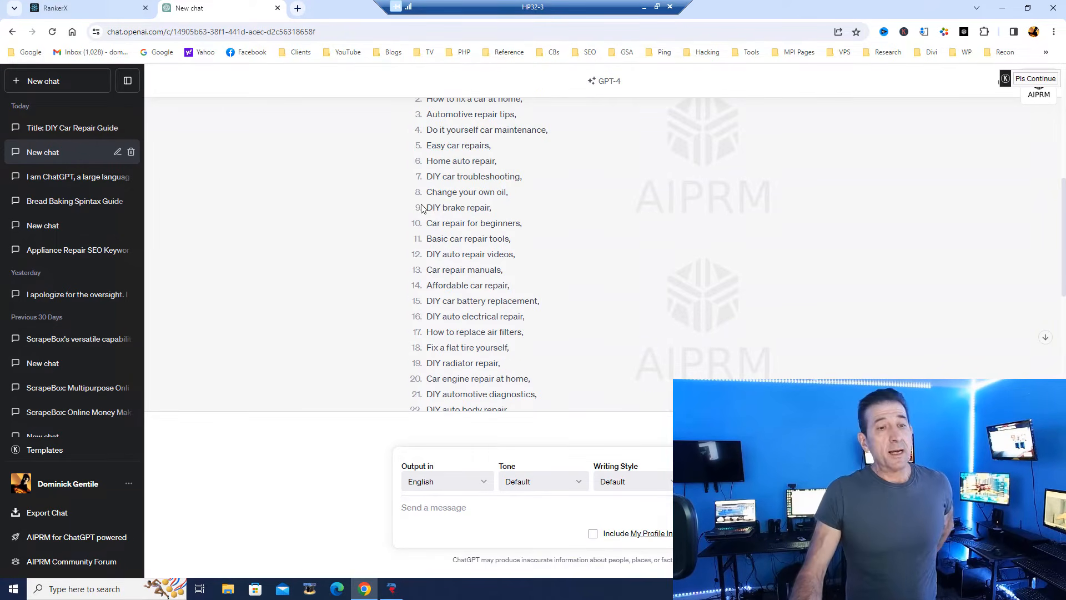
scroll(442, 185, "up", 2)
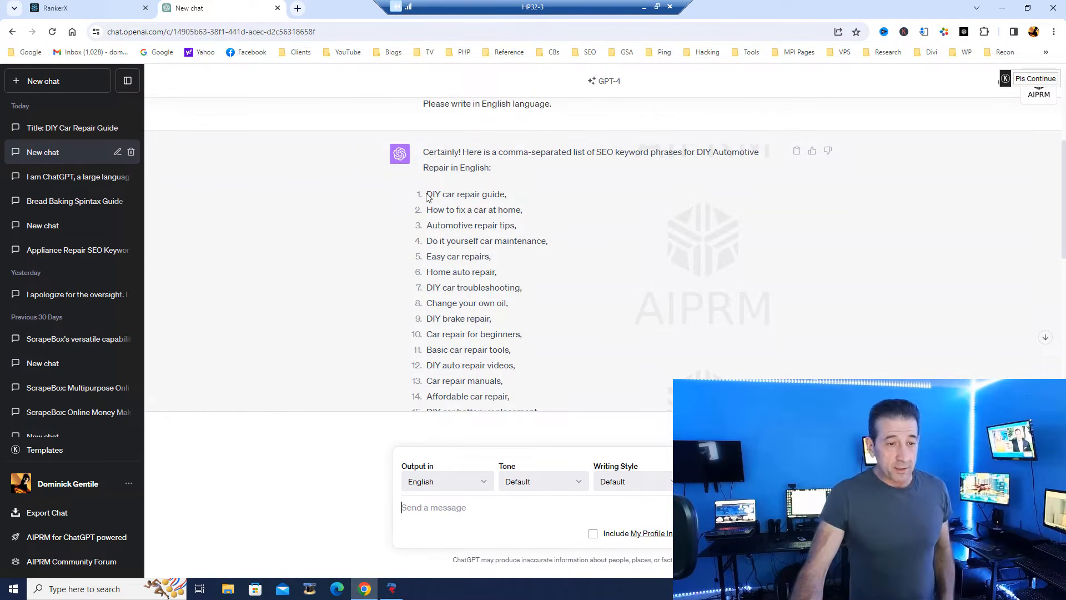
left_click_drag(426, 195, 550, 366)
right_click(450, 233)
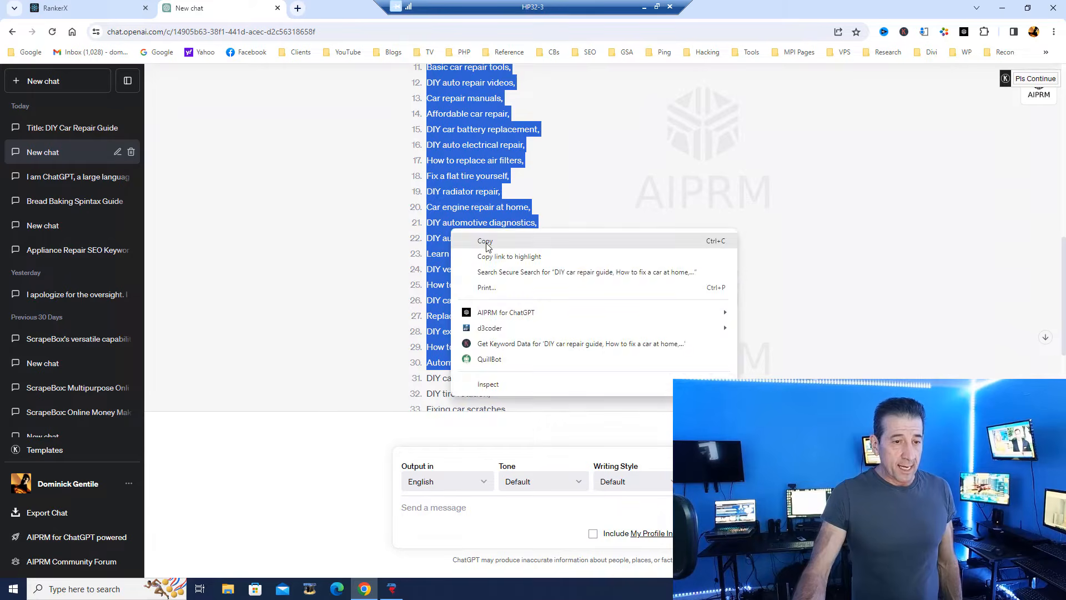
left_click(487, 244)
Switch back to RankerX and paste the copied keyword phrases into the Tier 2 Primary Keywords.
left_click(97, 7)
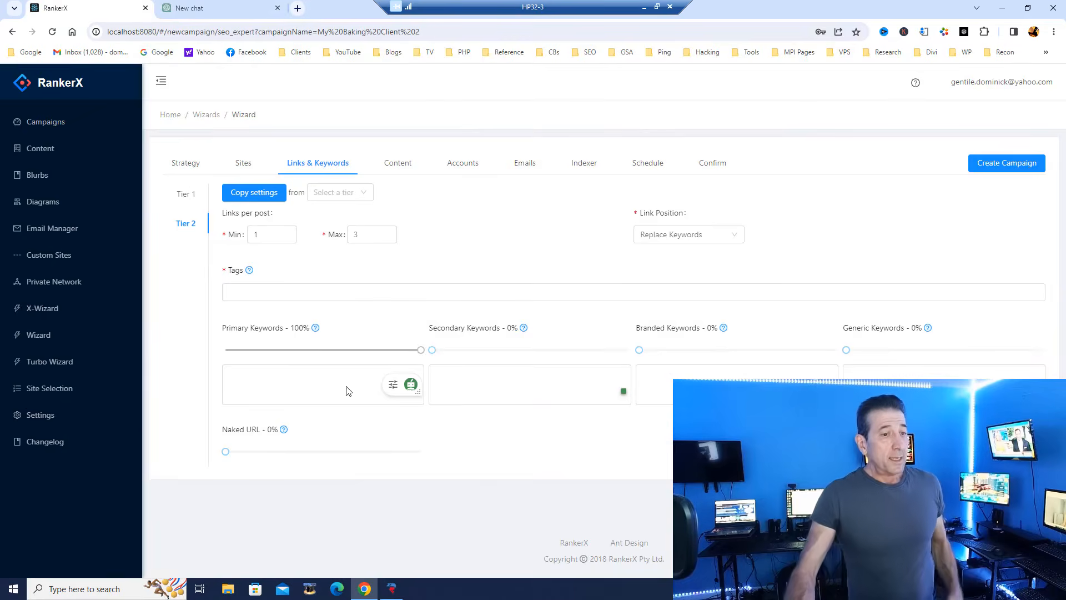
left_click(281, 376)
right_click(273, 383)
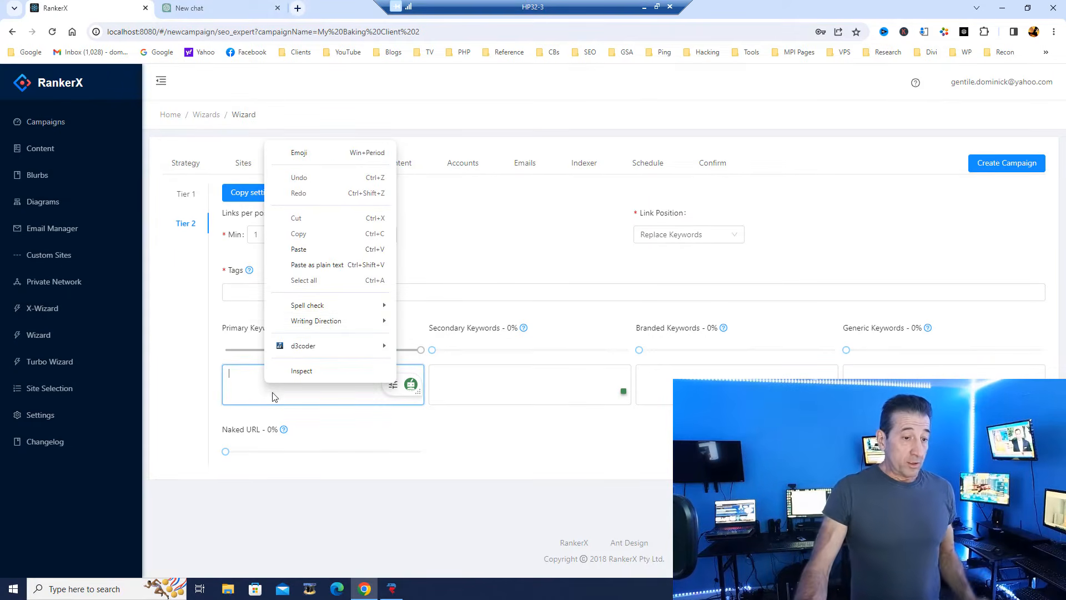
left_click(309, 249)
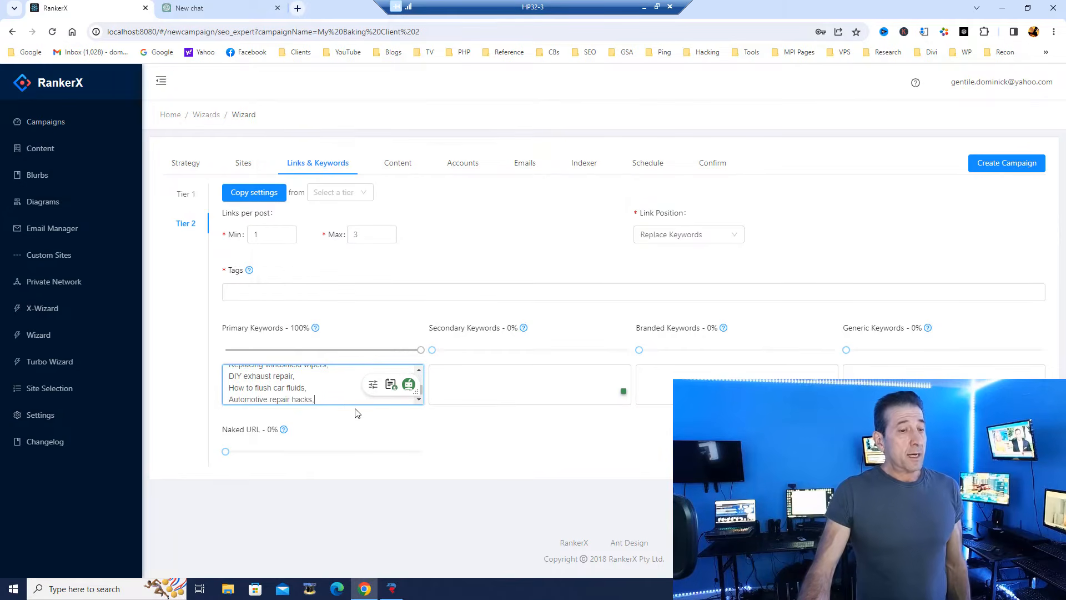
left_click(419, 402)
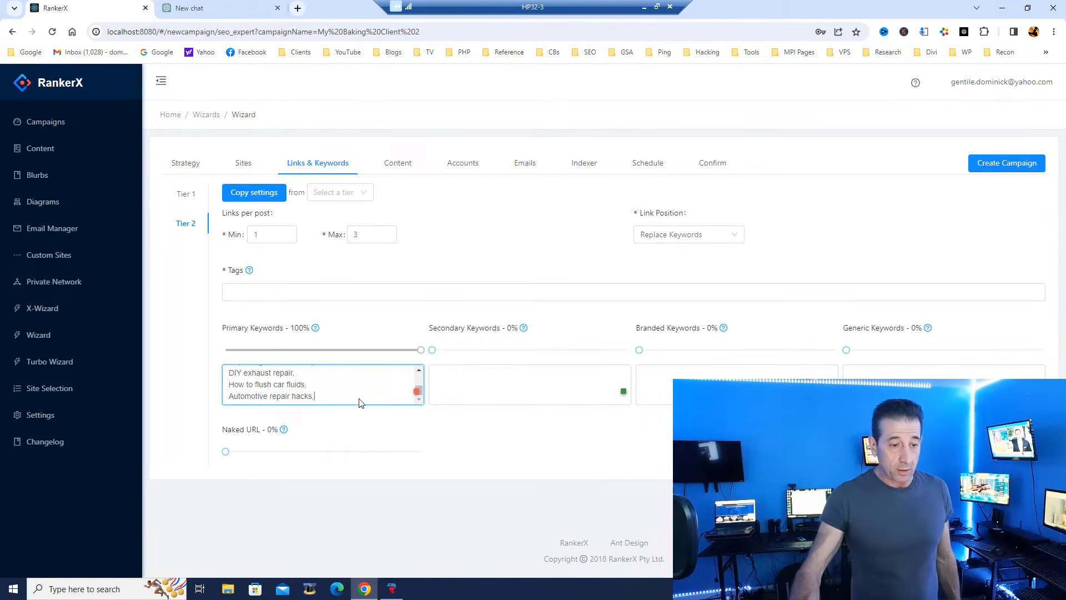
Paste the same phrases into the Tier 2 Secondary Keywords and set the split to 80% primary and 20% secondary.
right_click(438, 380)
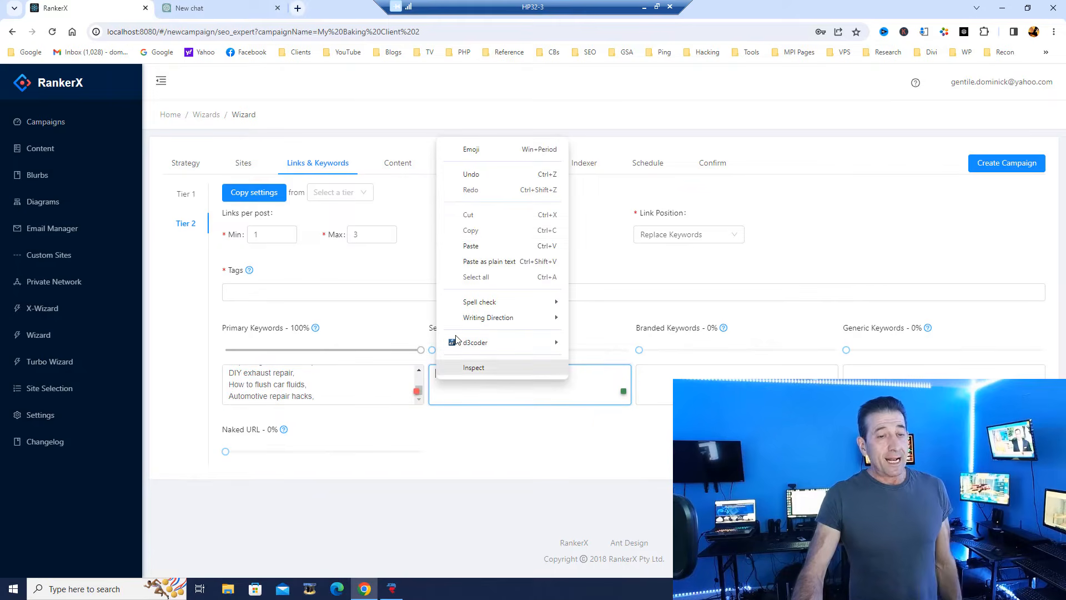
left_click(476, 247)
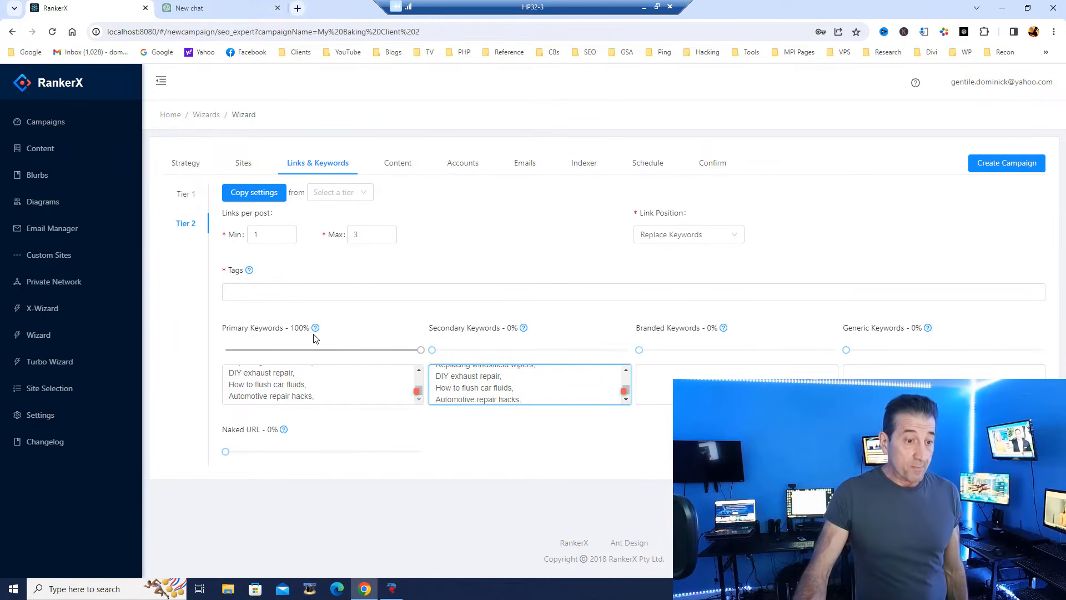
left_click_drag(421, 353, 452, 353)
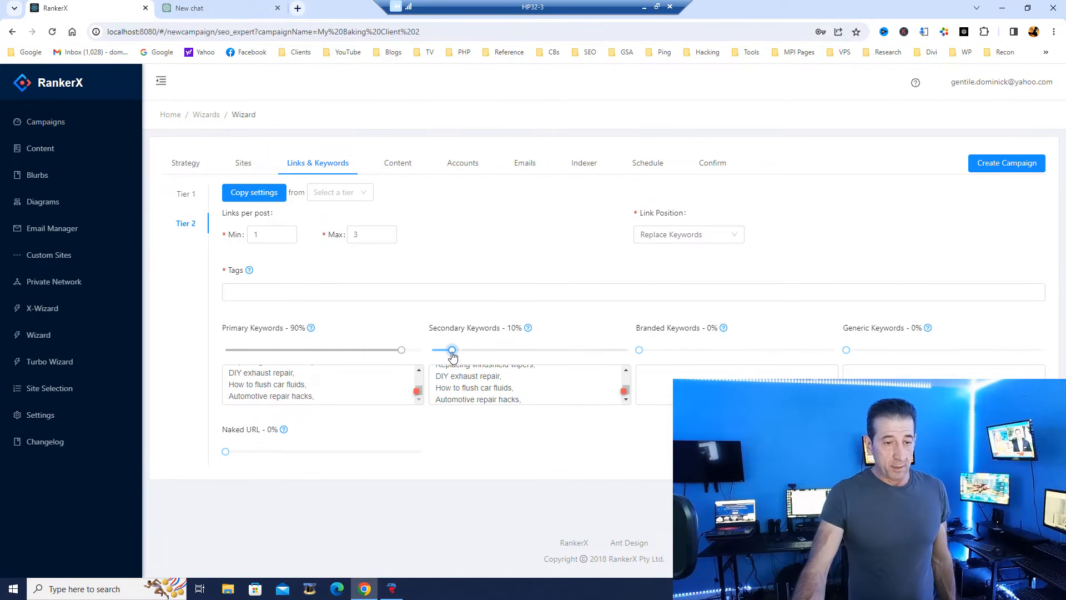
left_click_drag(453, 355, 471, 349)
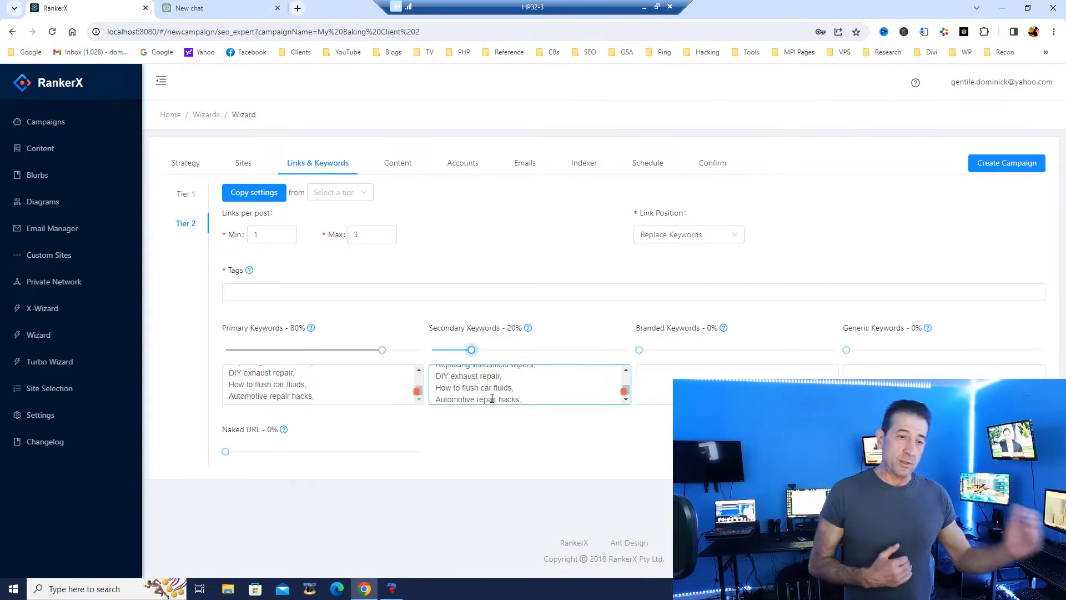
left_click(648, 392)
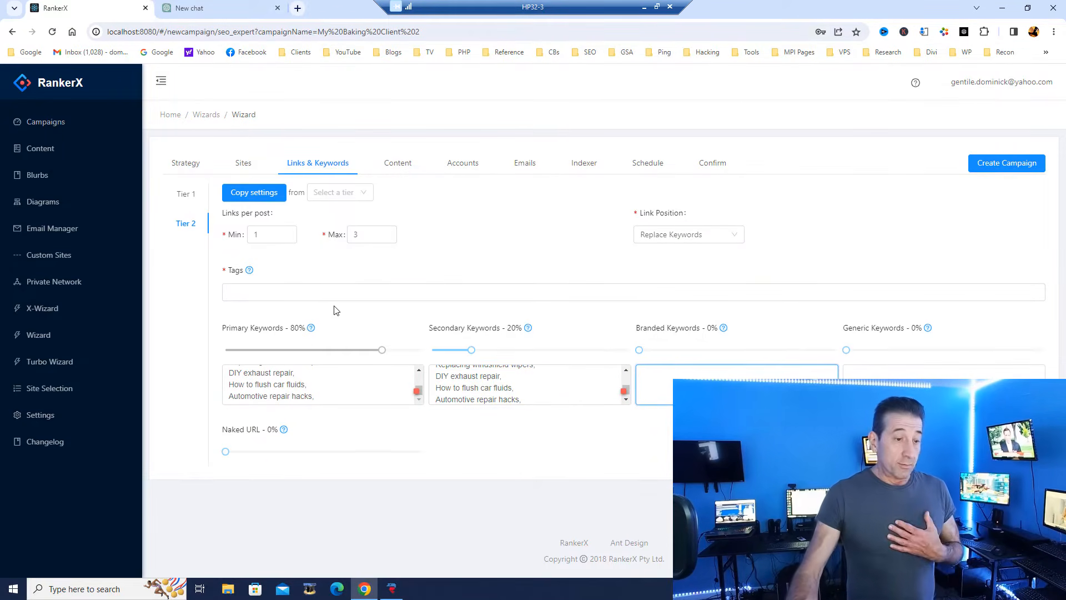
Switch to the ChatGPT keyword list and copy phrases 1 to 39, "DIY car repair guide" through "DIY oil change guide".
left_click(324, 291)
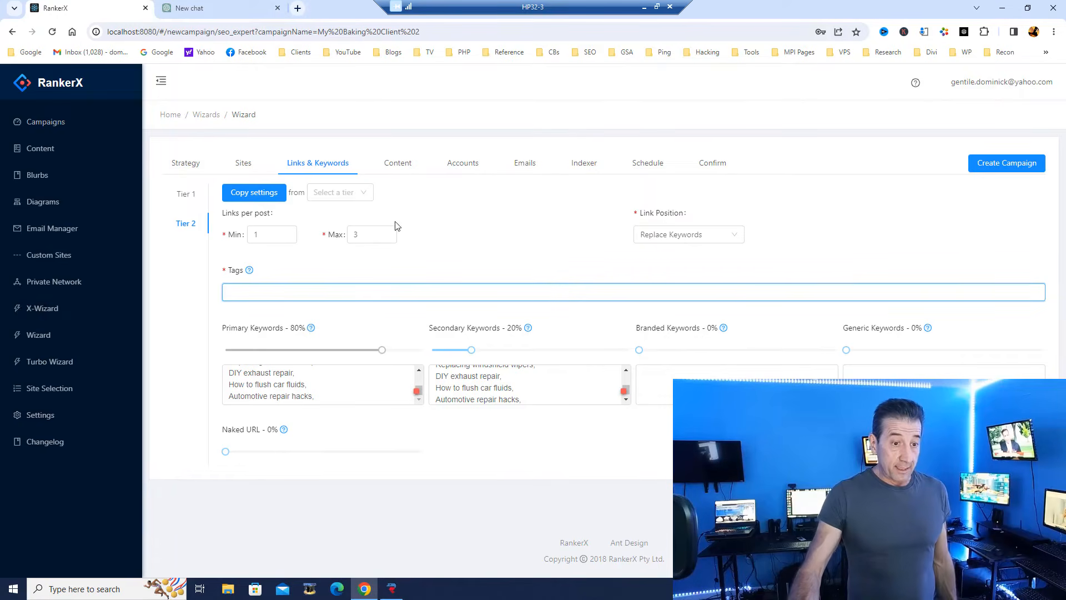
left_click(240, 11)
scroll(605, 233, "down", 3)
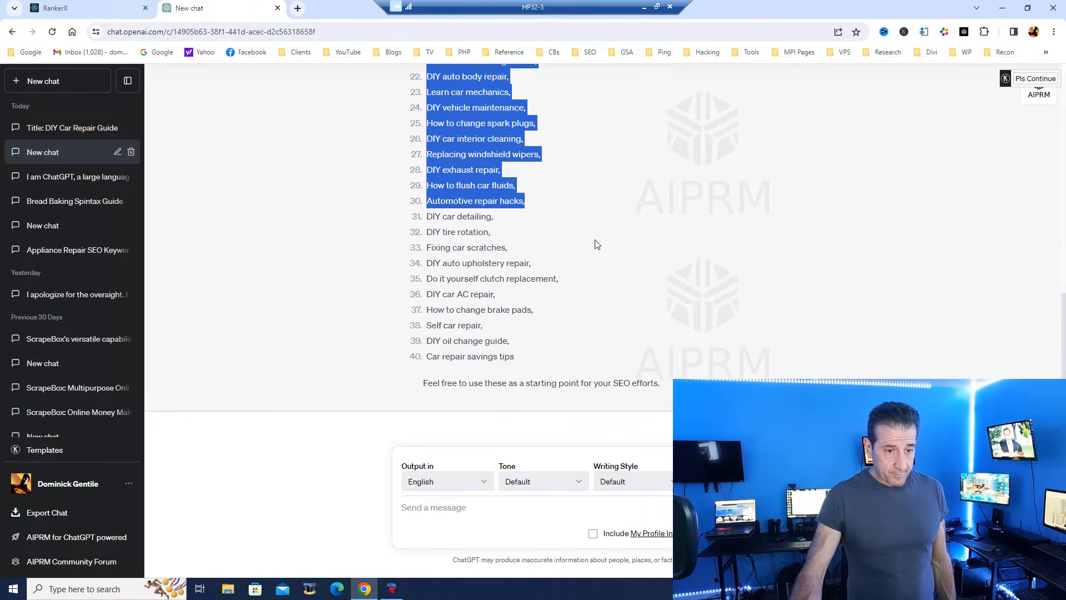
scroll(586, 240, "up", 4)
scroll(575, 247, "down", 4)
left_click_drag(517, 359, 424, 377)
scroll(444, 350, "down", 3)
left_click(436, 245)
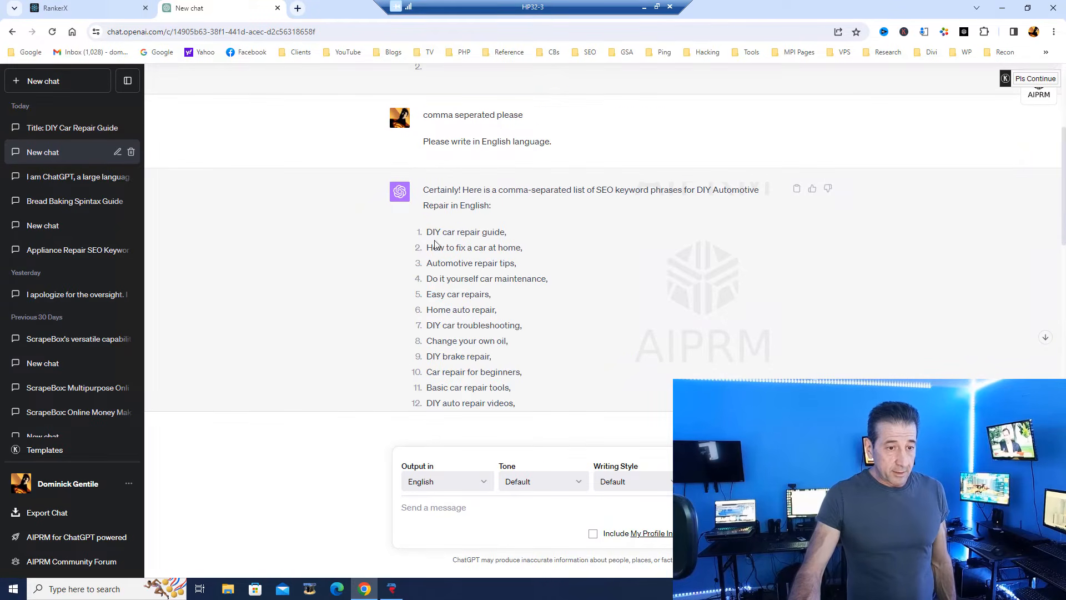
left_click_drag(429, 230, 569, 347)
right_click(479, 278)
left_click(511, 295)
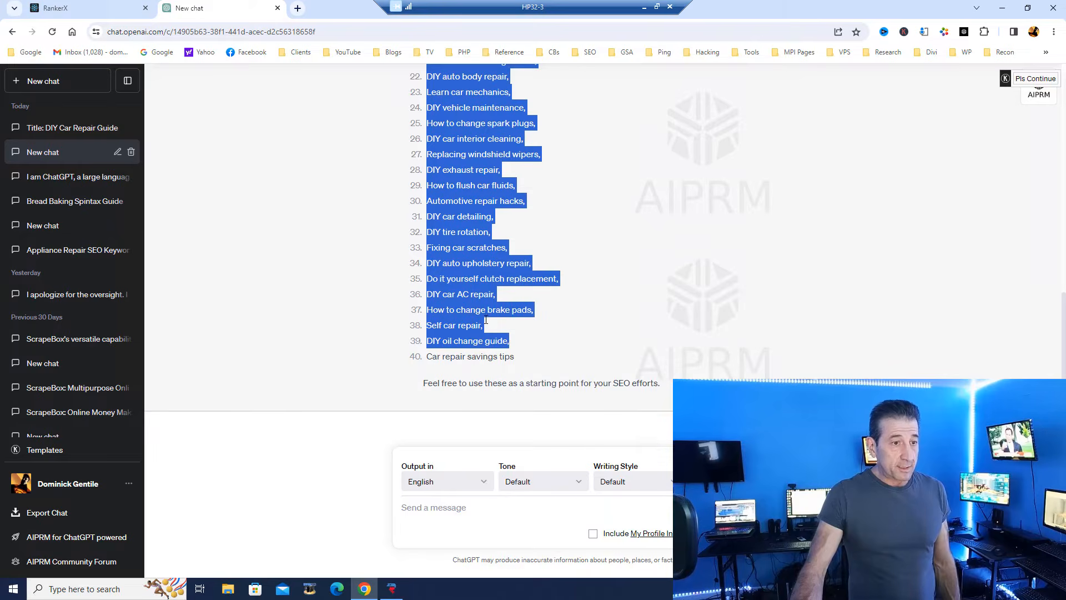
Switch back to the RankerX wizard and paste the copied phrases into the Tier 2 Tags.
left_click(32, 7)
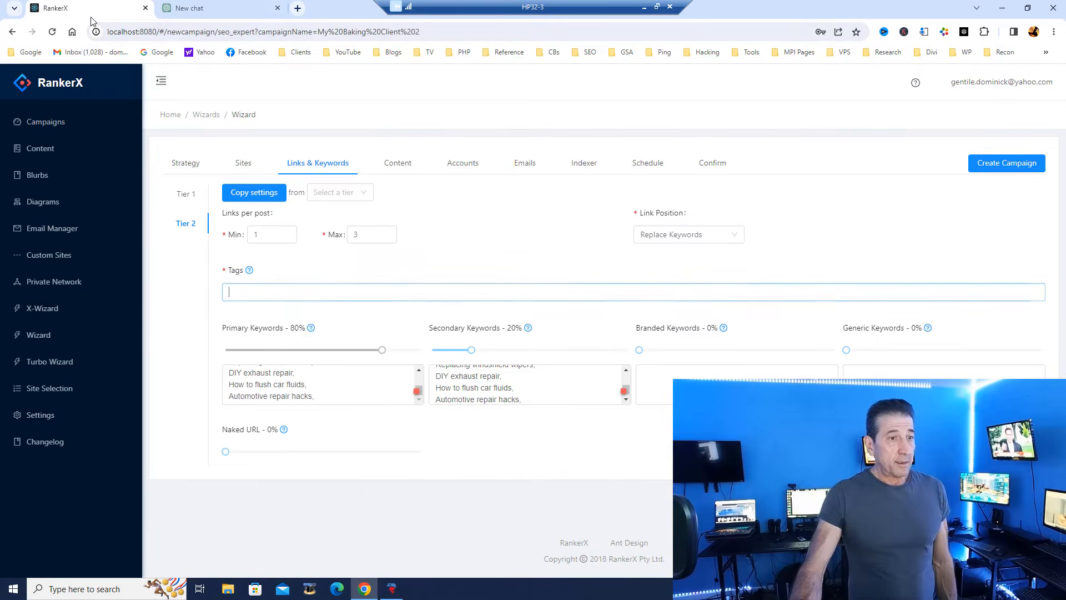
right_click(269, 285)
left_click(301, 395)
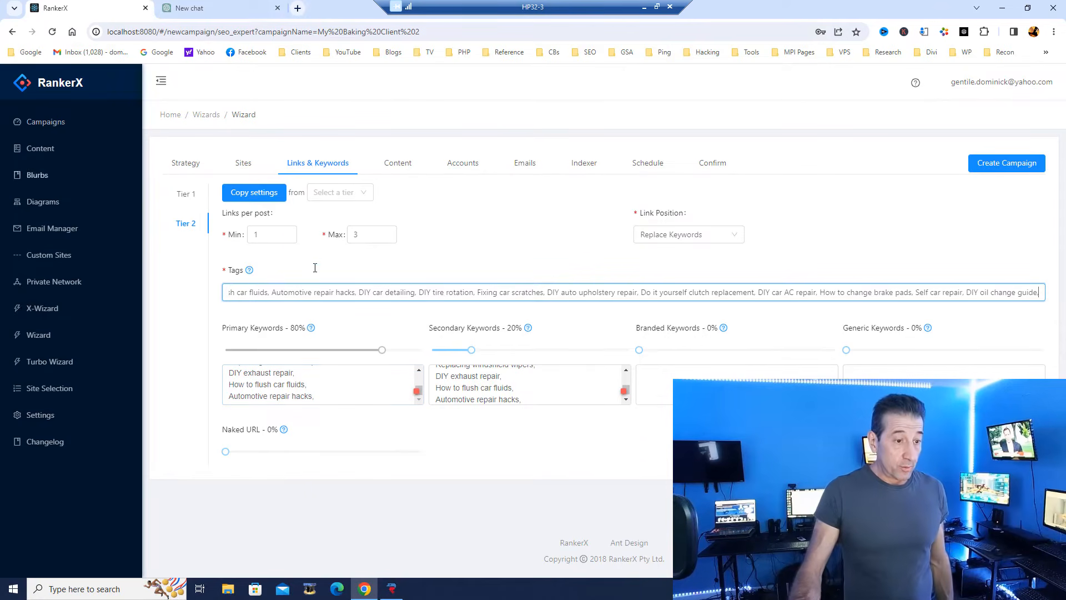
Set the Tier 2 minimum links per post to 2, and look over the Tier 1 link settings before returning to Tier 2.
double_click(276, 235)
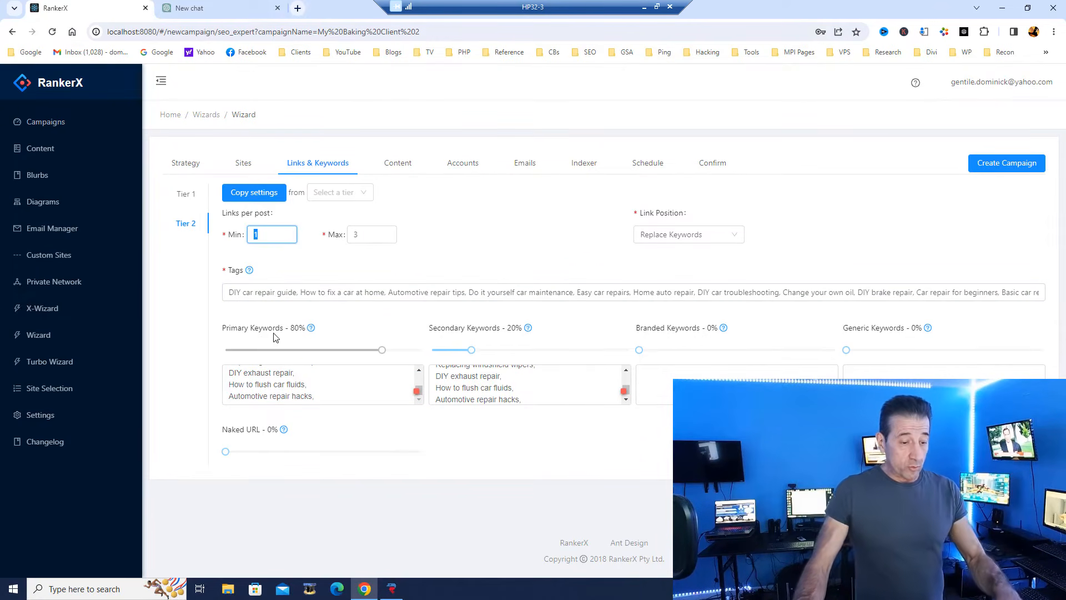
type("2")
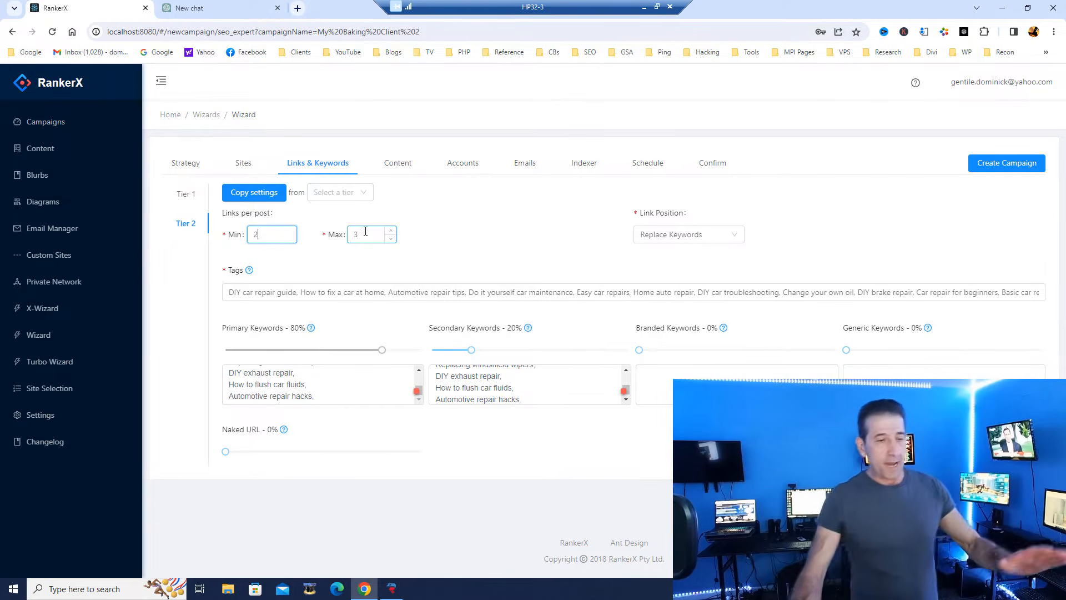
left_click(186, 195)
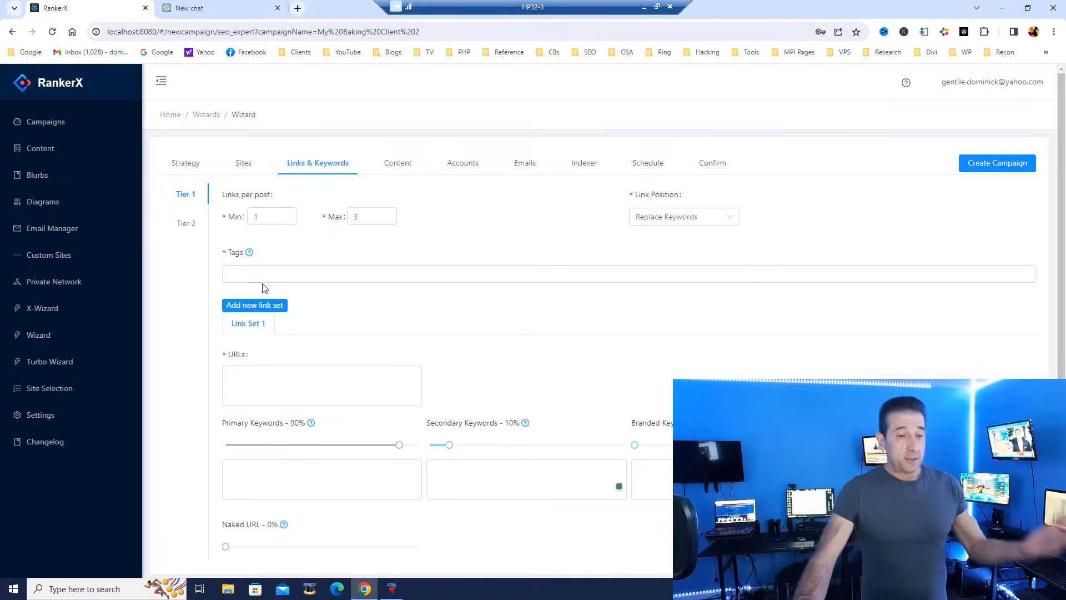
scroll(263, 287, "down", 1)
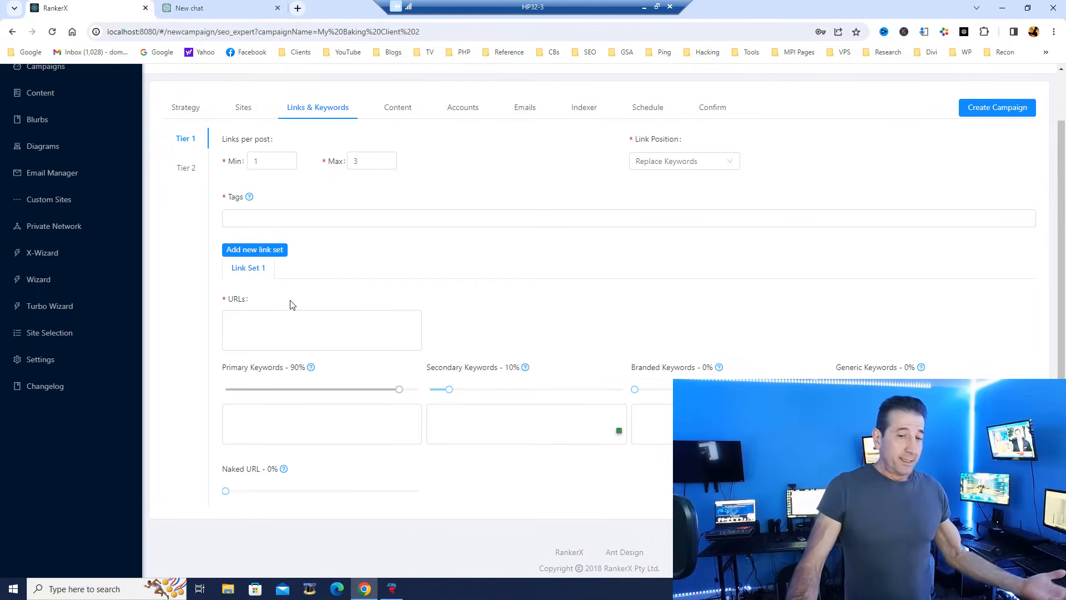
left_click(186, 172)
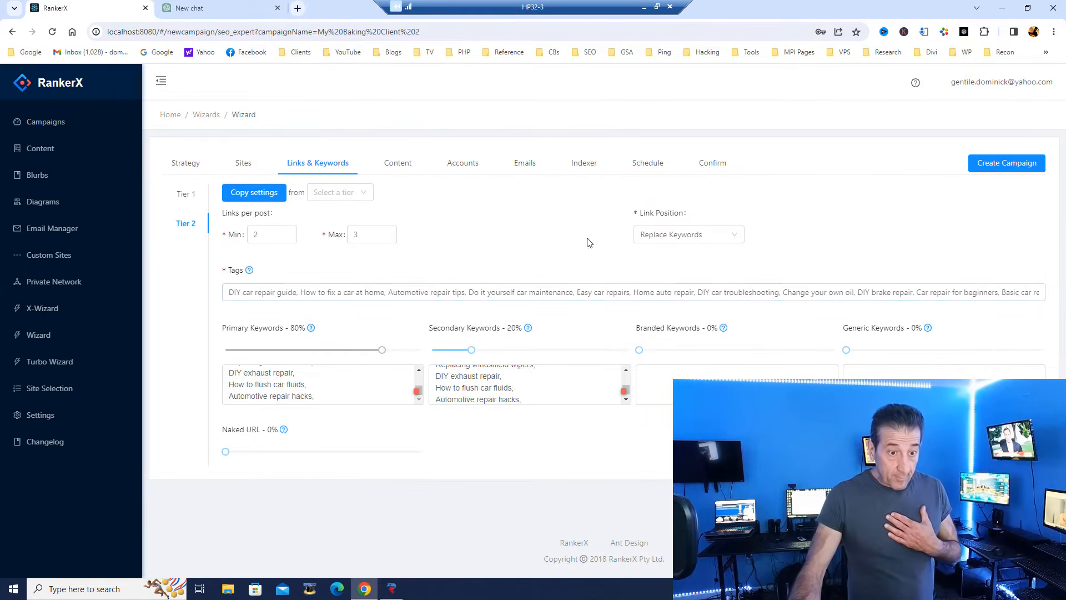
Review the Tier 2 Link Position options and keep Replace Keywords selected.
left_click(734, 238)
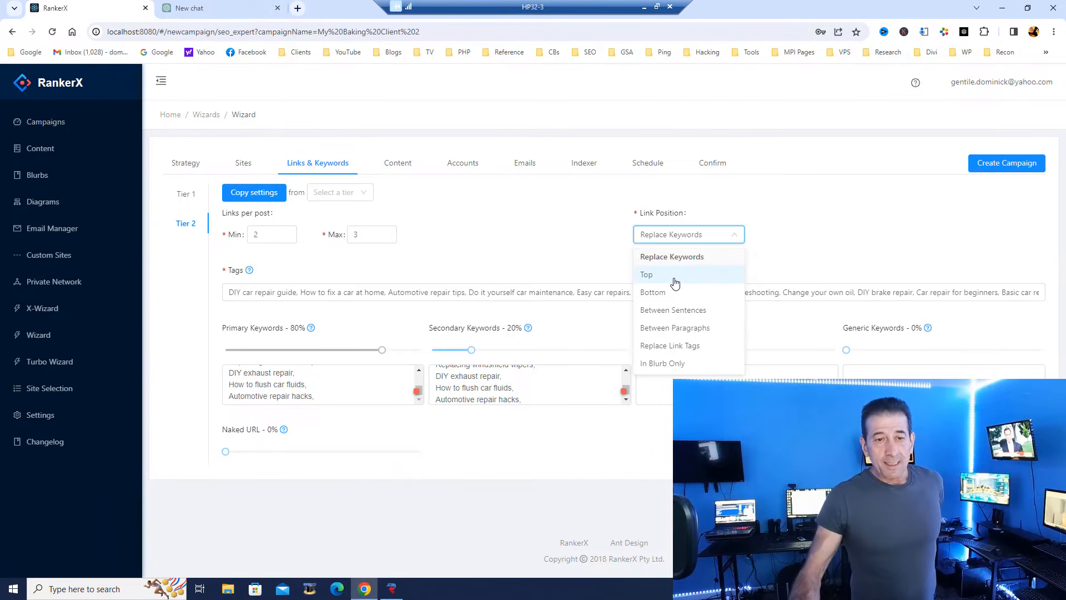
left_click(697, 258)
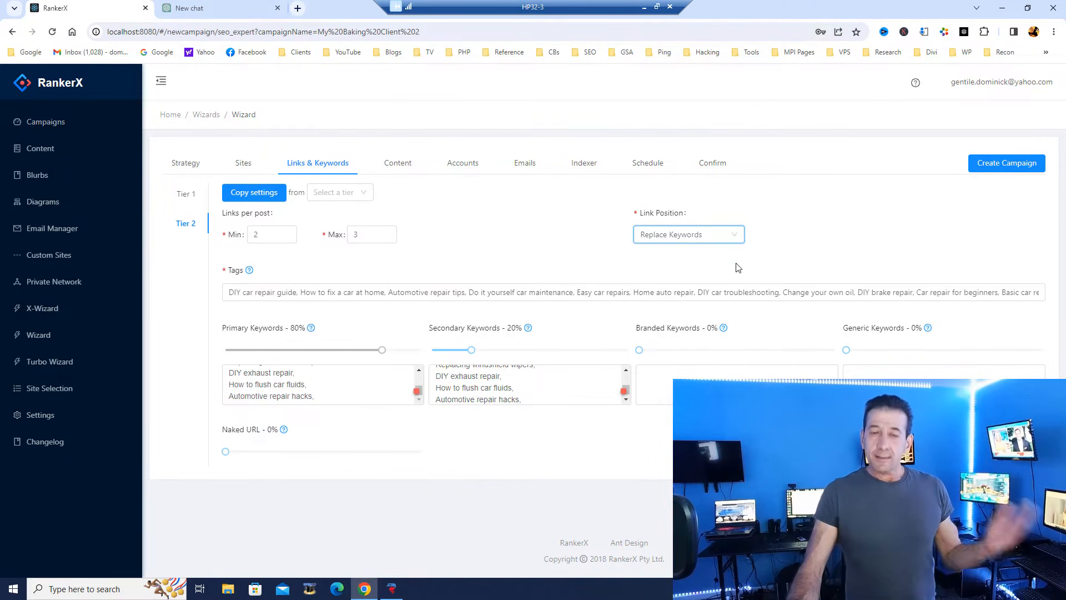
left_click(699, 373)
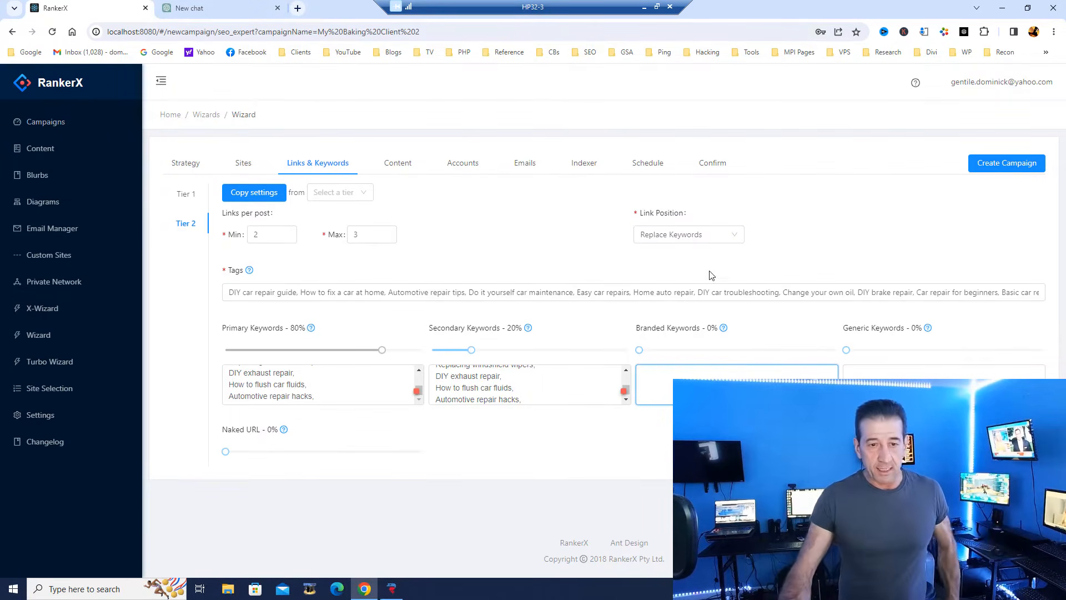
left_click(715, 240)
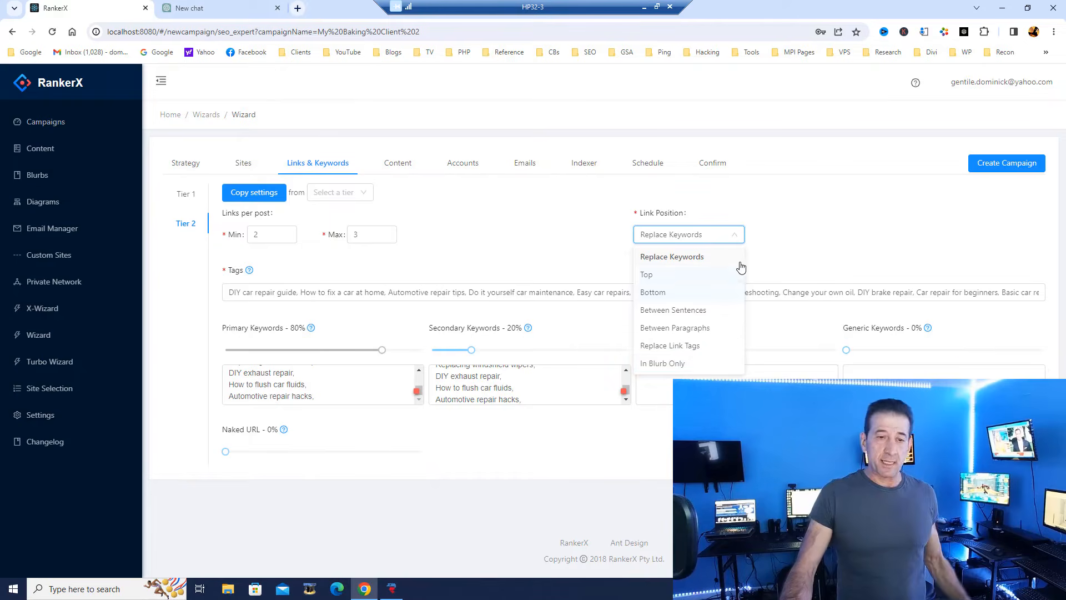
left_click(715, 242)
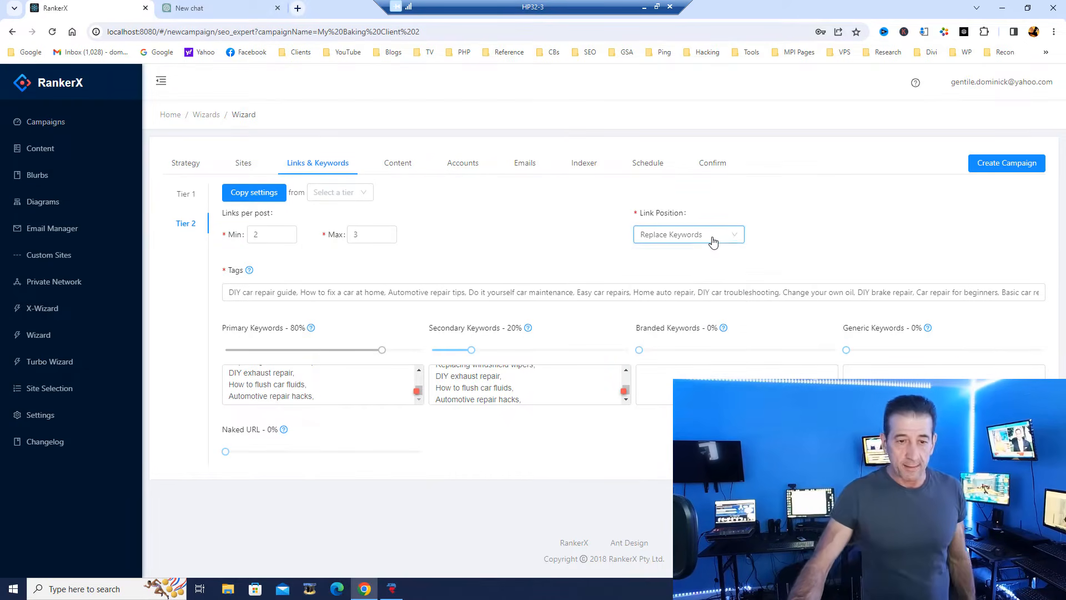
left_click(715, 242)
left_click(716, 256)
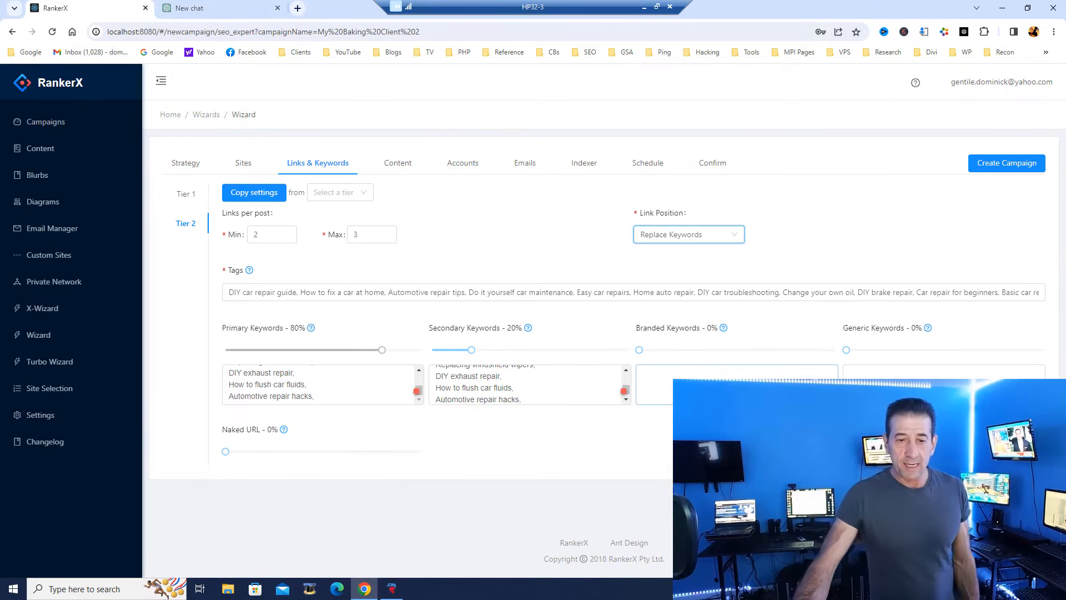
Enter "MySite.com" as a Tier 2 Branded Keyword and set the branded share to 3%.
left_click(714, 385)
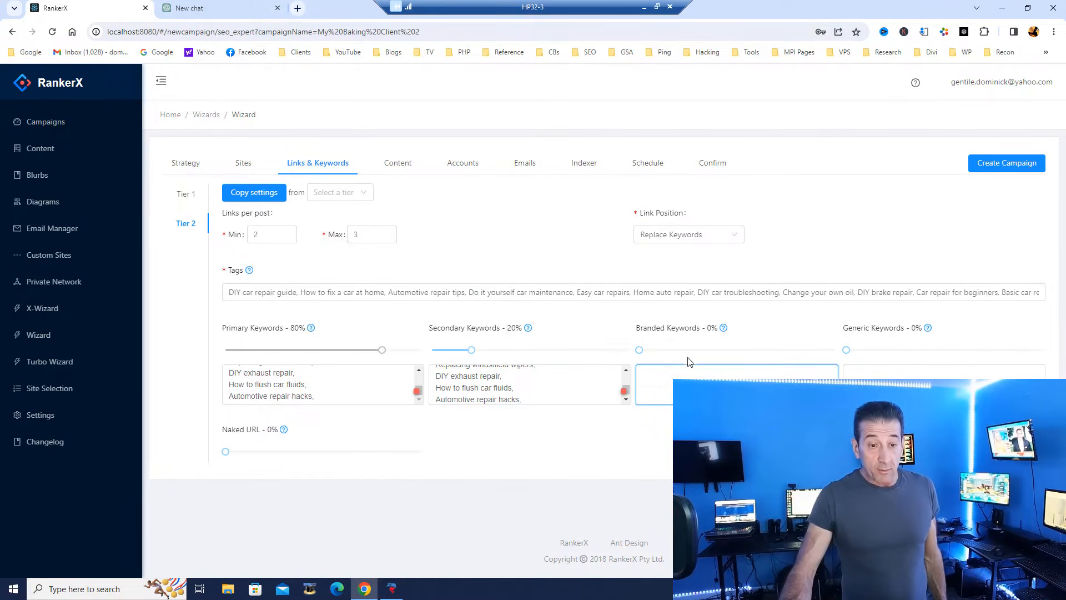
type("My")
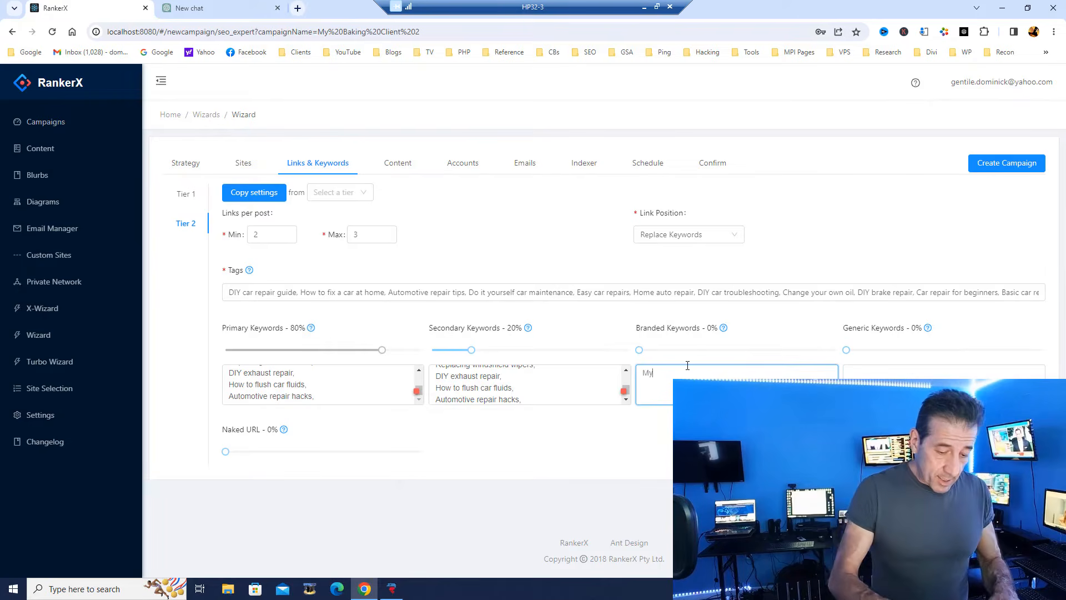
type("Site")
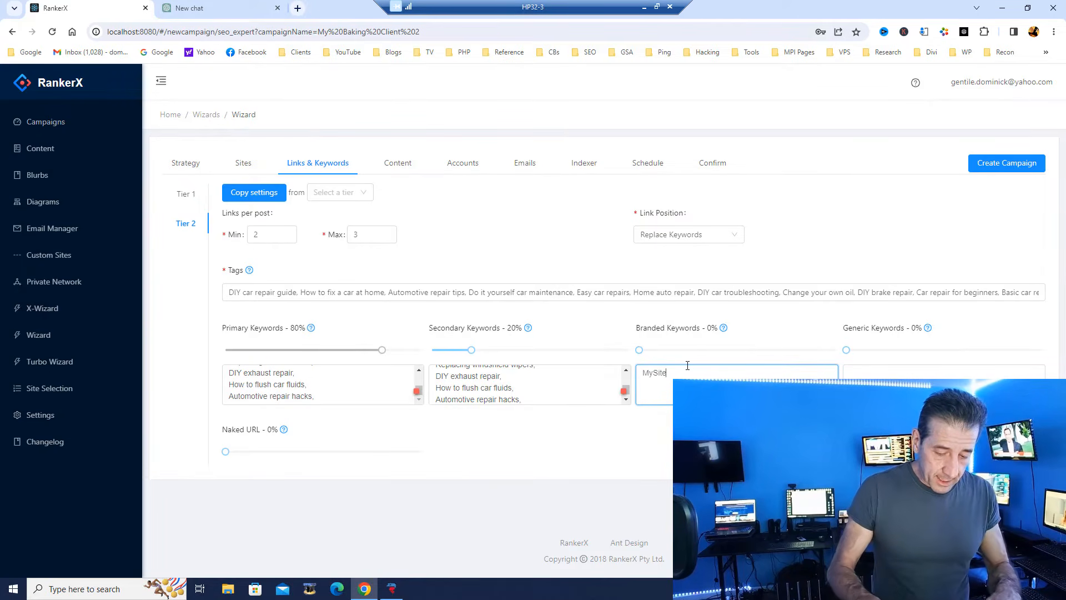
type(".com")
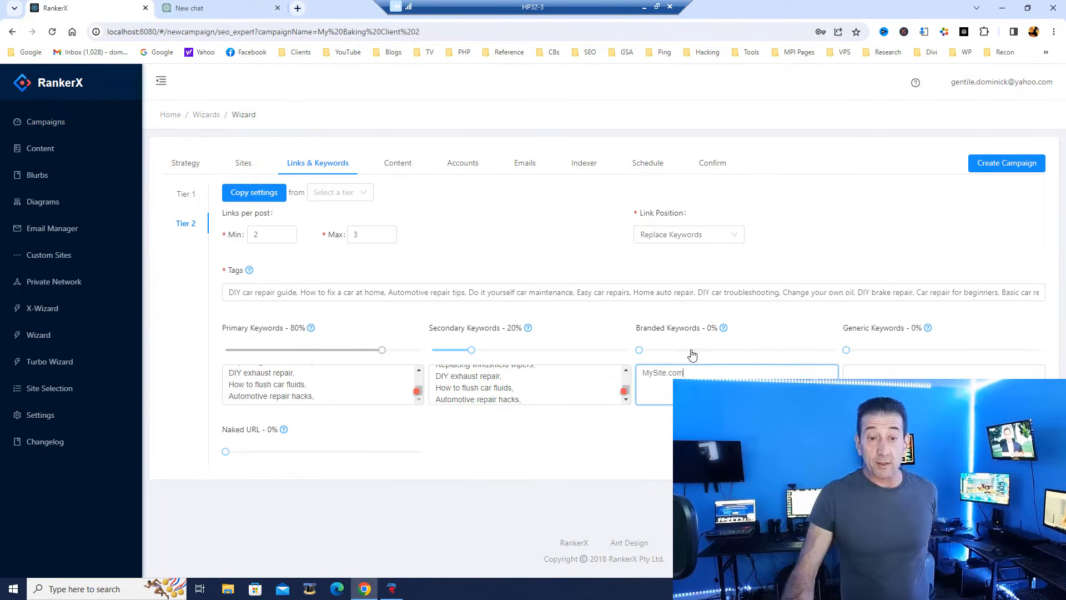
left_click_drag(643, 356, 647, 357)
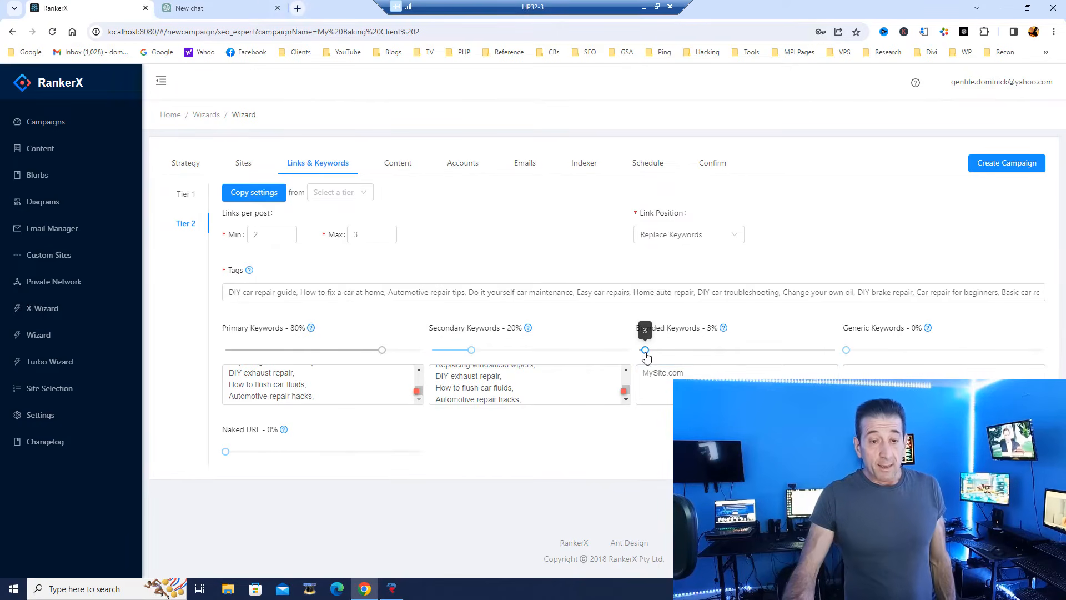
Replace the Tier 2 Branded Keywords text with "Nike" and "Air Jordan" on separate lines.
left_click(685, 378)
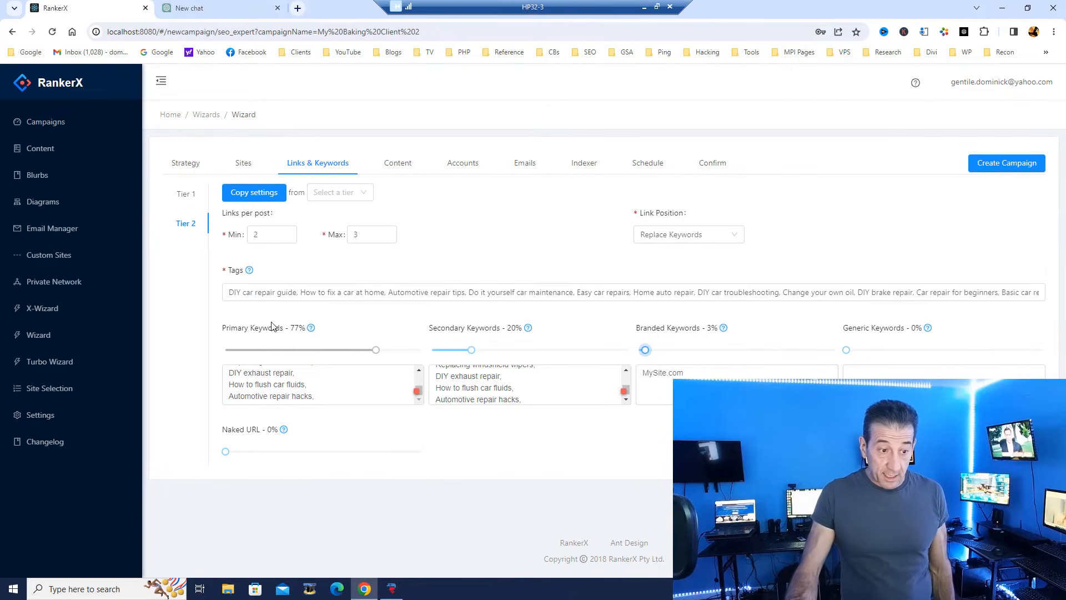
left_click_drag(694, 371, 628, 377)
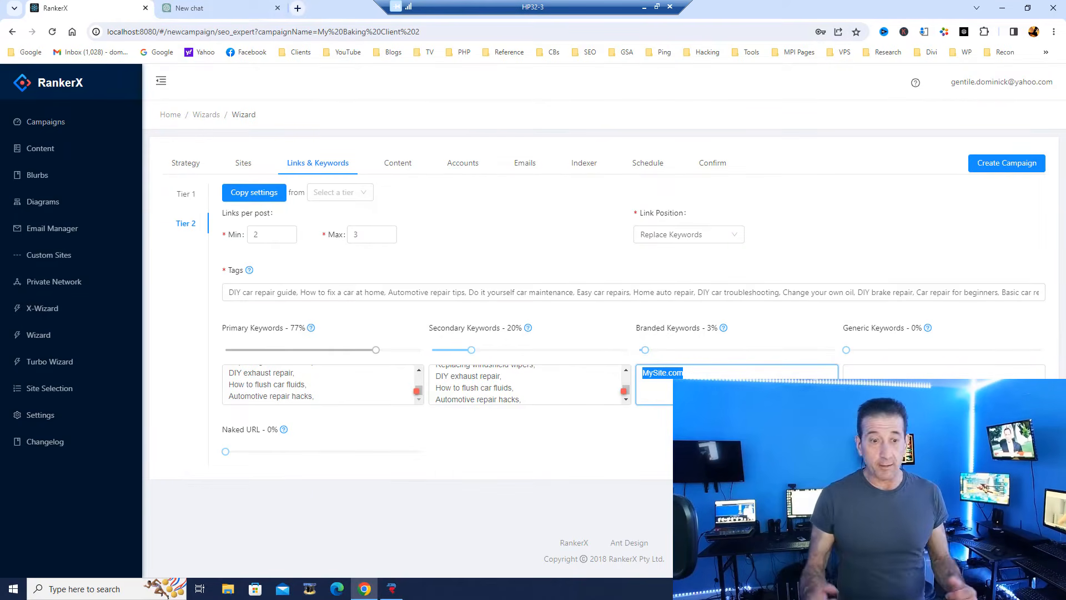
type("Nike")
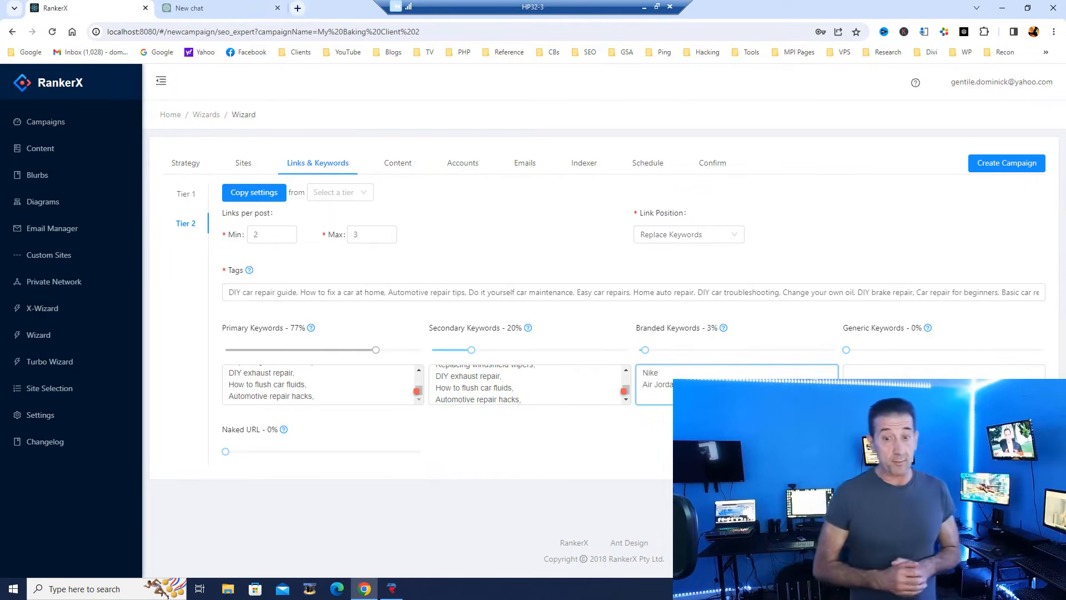
Enter "Click Here" as a Tier 2 Generic Keyword.
left_click(943, 386)
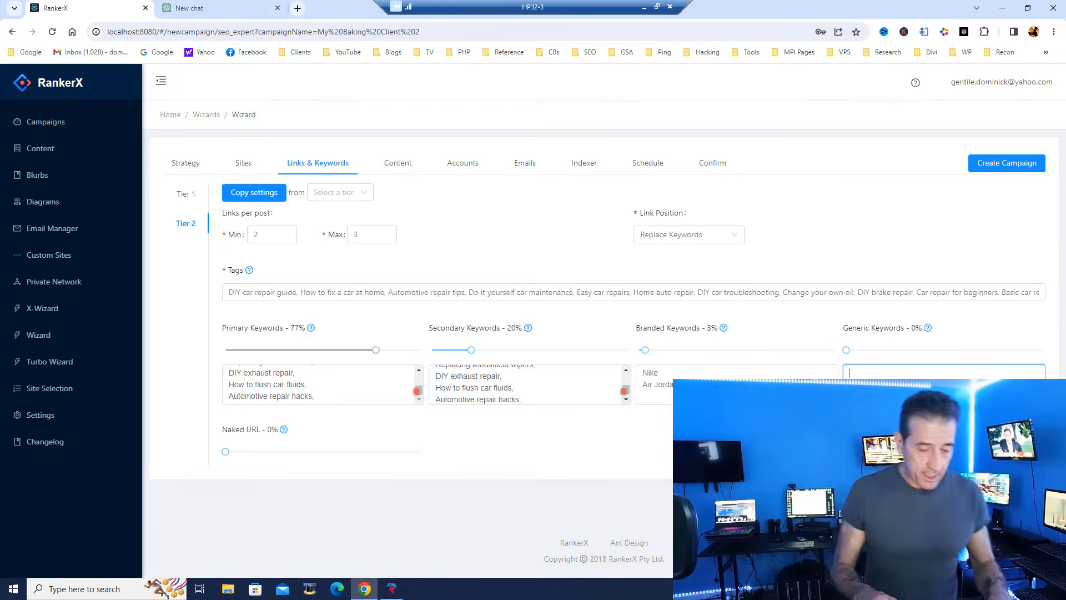
type("Cl")
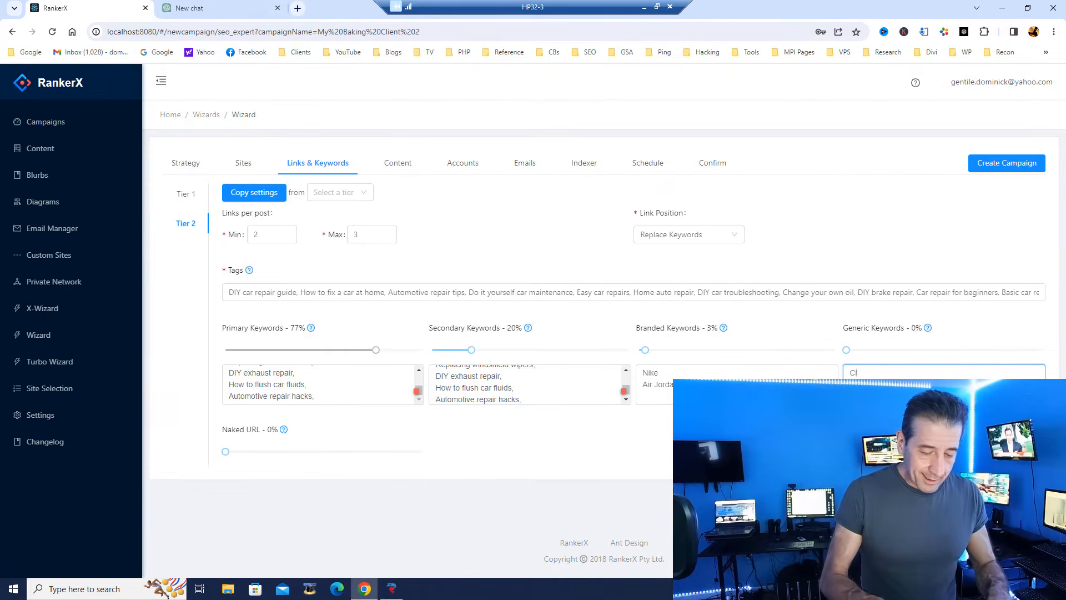
type("ick Here")
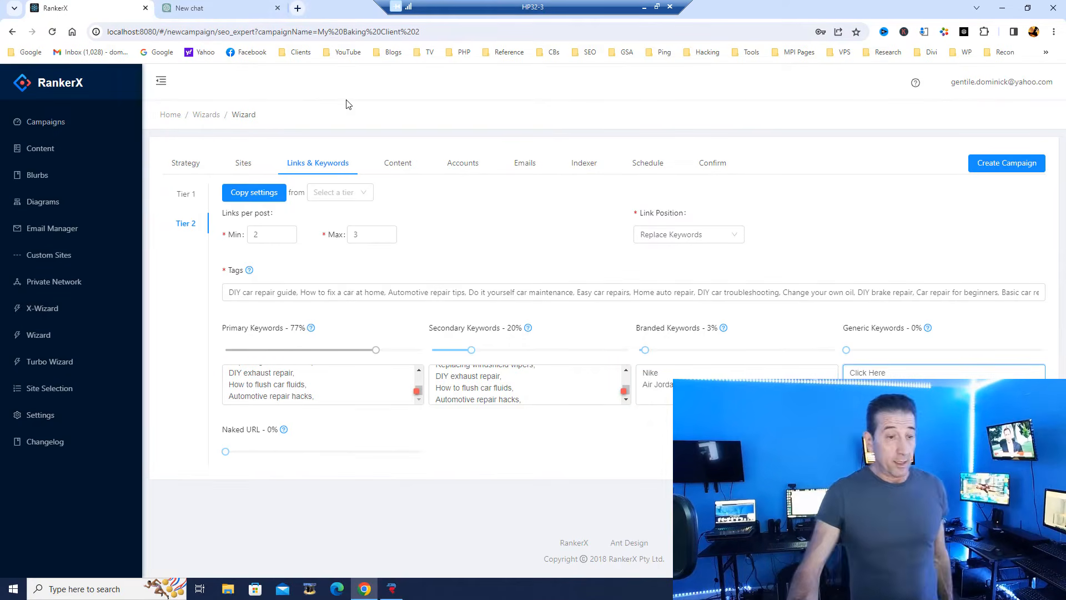
Go to the campaign's Content settings and view the Baking Bread group's articles in the Content Manager.
left_click(402, 170)
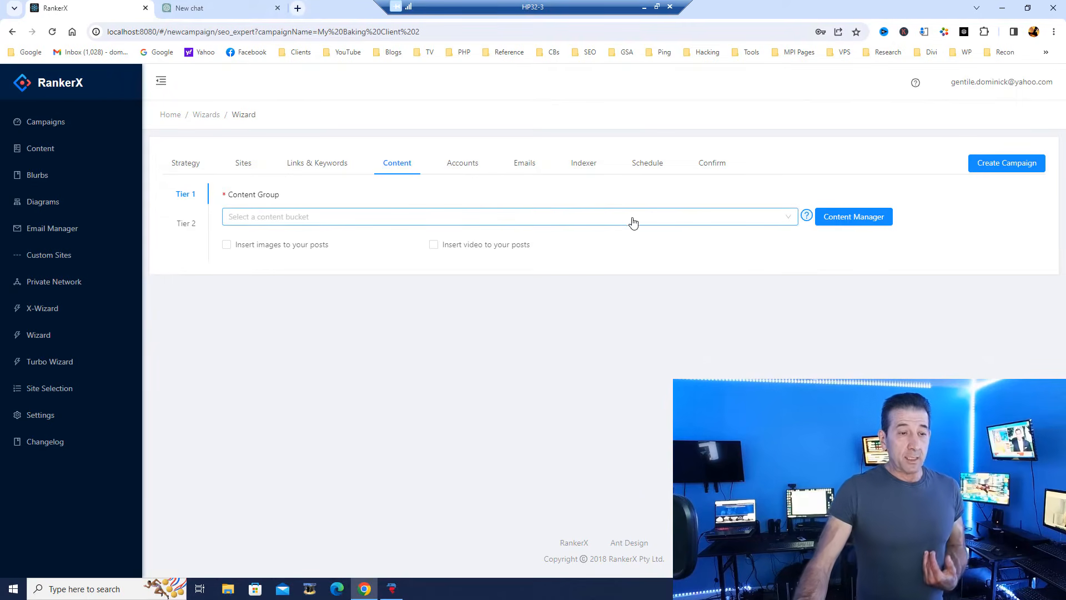
left_click(850, 224)
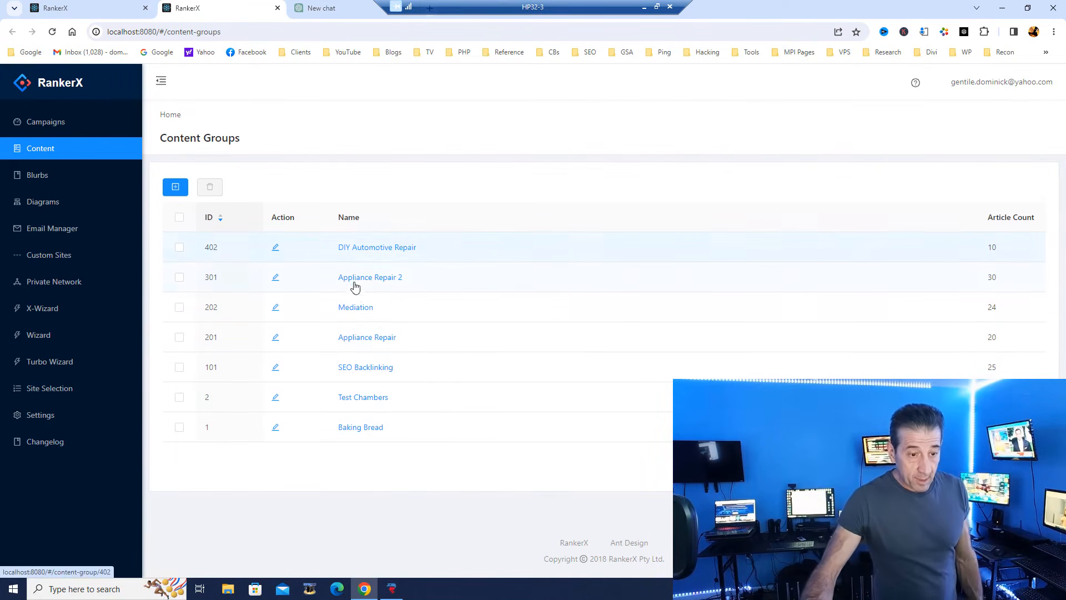
left_click(369, 428)
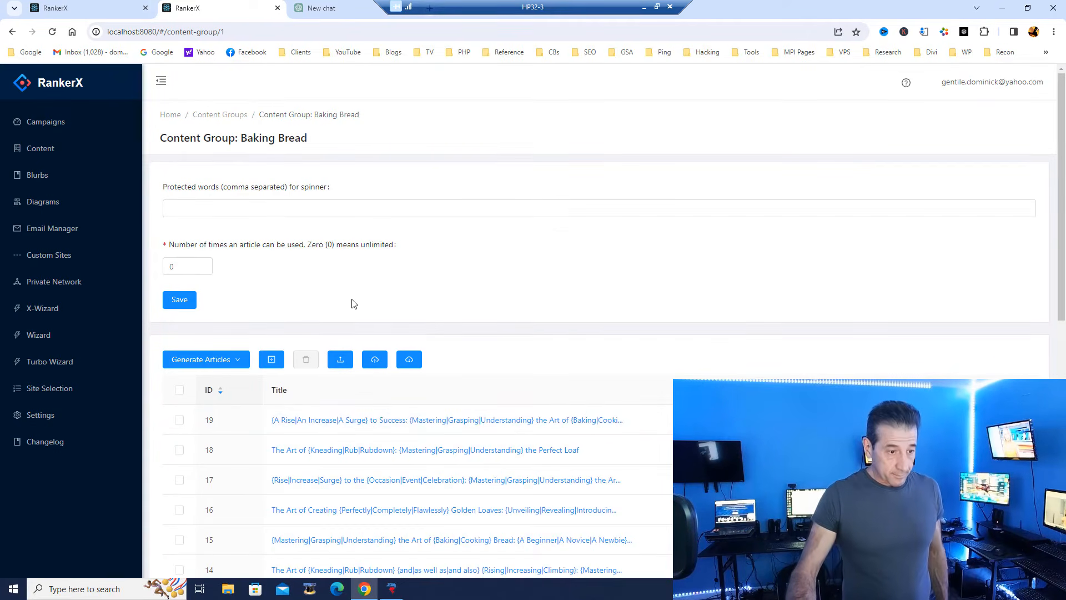
Return to the campaign wizard, assign the Baking Bread content group to Tier 1, and open the Tier 2 content settings.
left_click(53, 6)
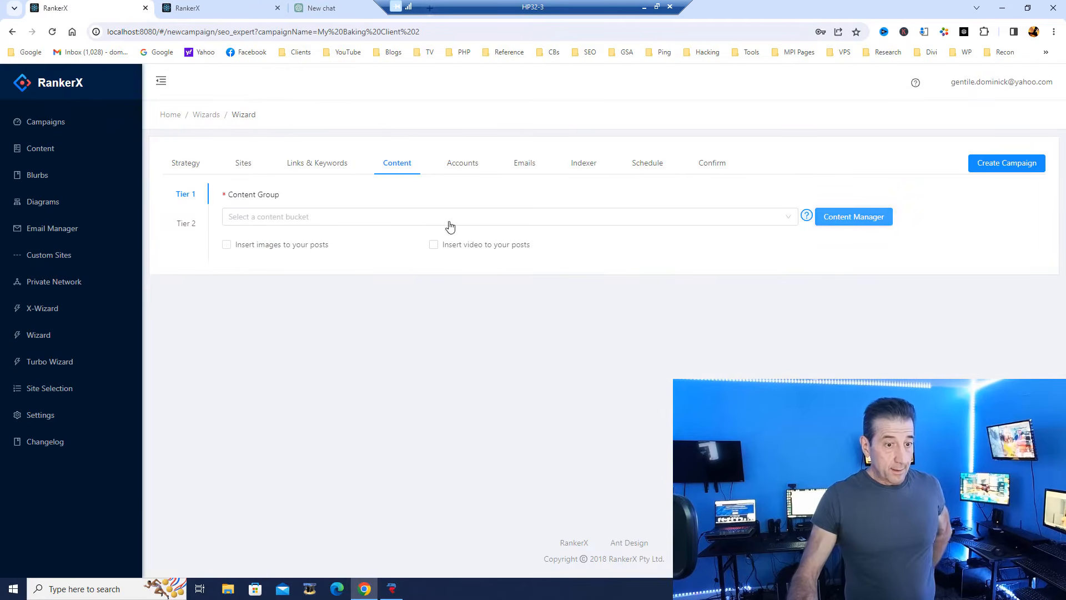
left_click(351, 217)
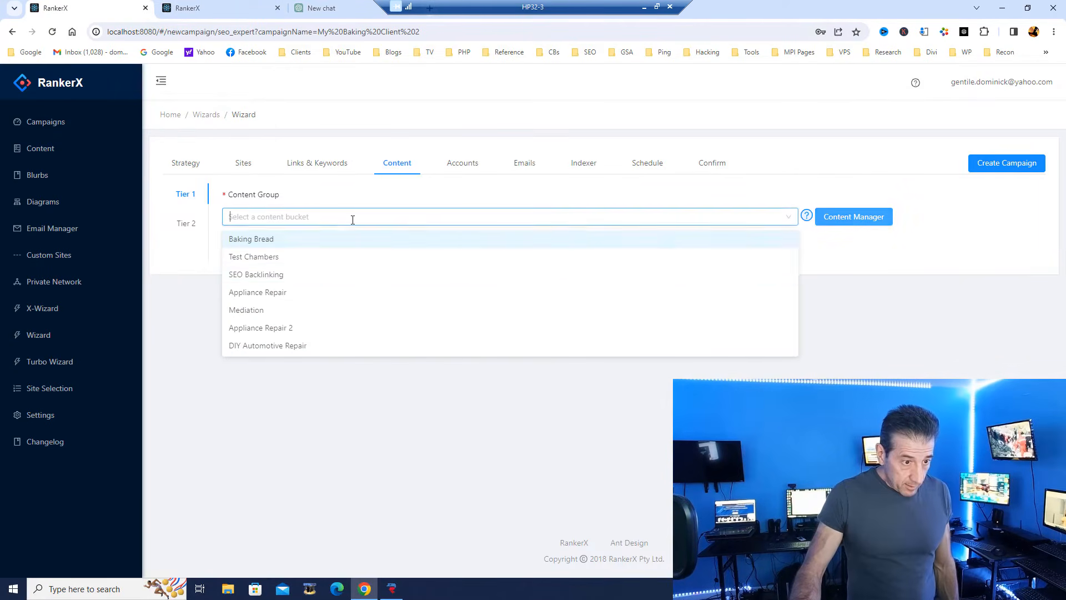
left_click(313, 240)
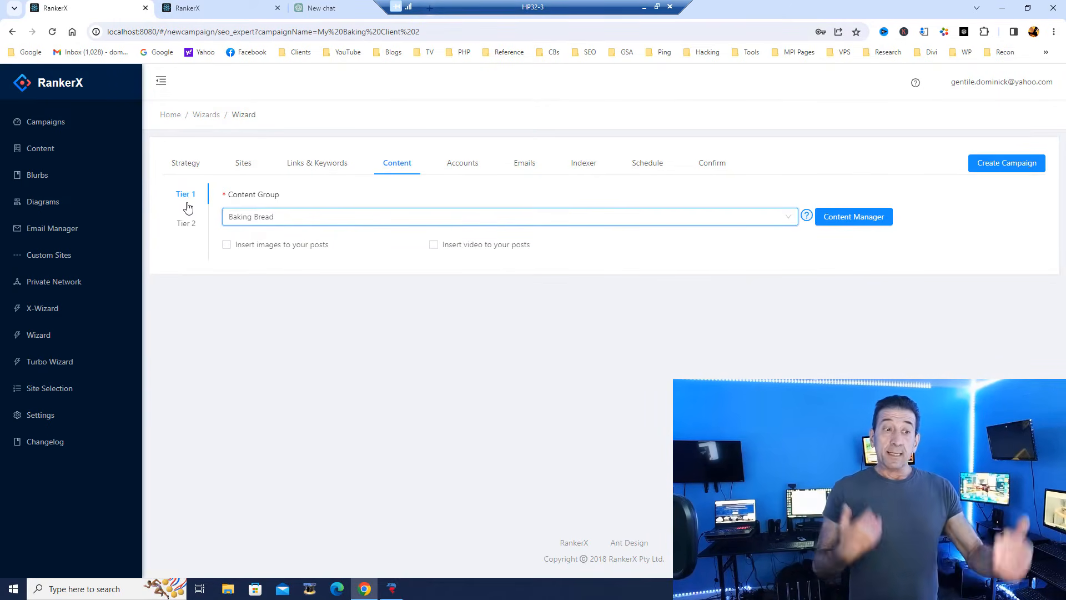
left_click(185, 227)
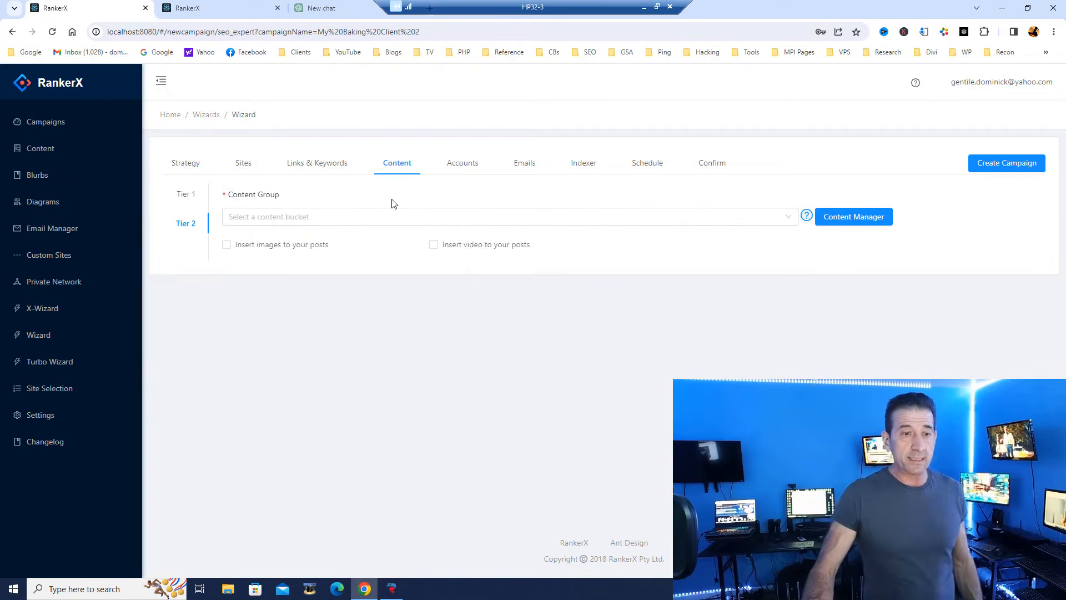
Review the campaign wizard's Accounts, Emails and Indexer settings in turn, ending on the Schedule settings.
left_click(460, 171)
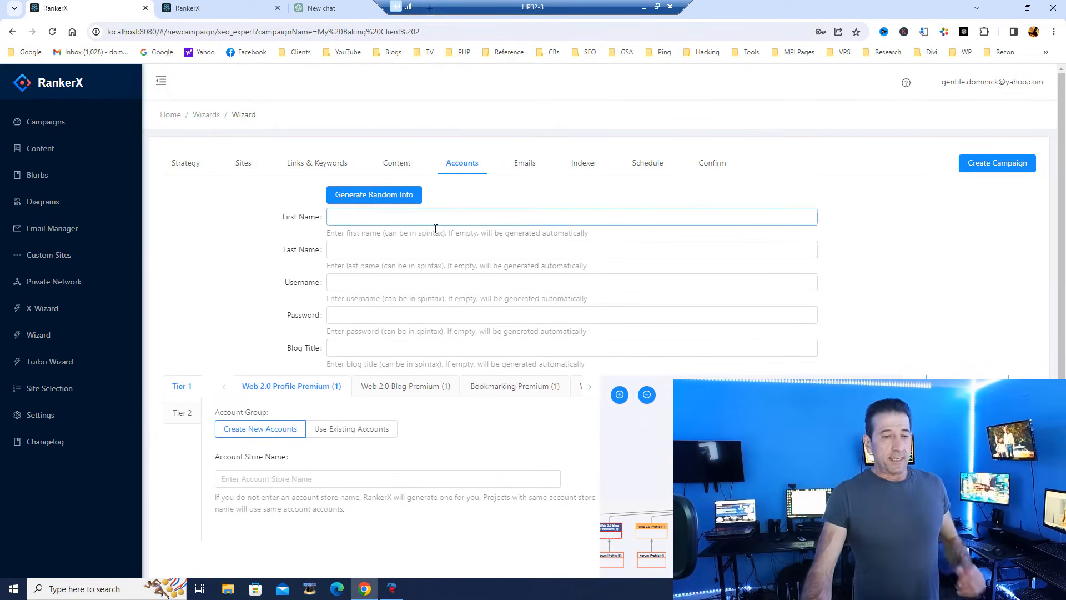
scroll(389, 315, "down", 2)
scroll(350, 314, "up", 2)
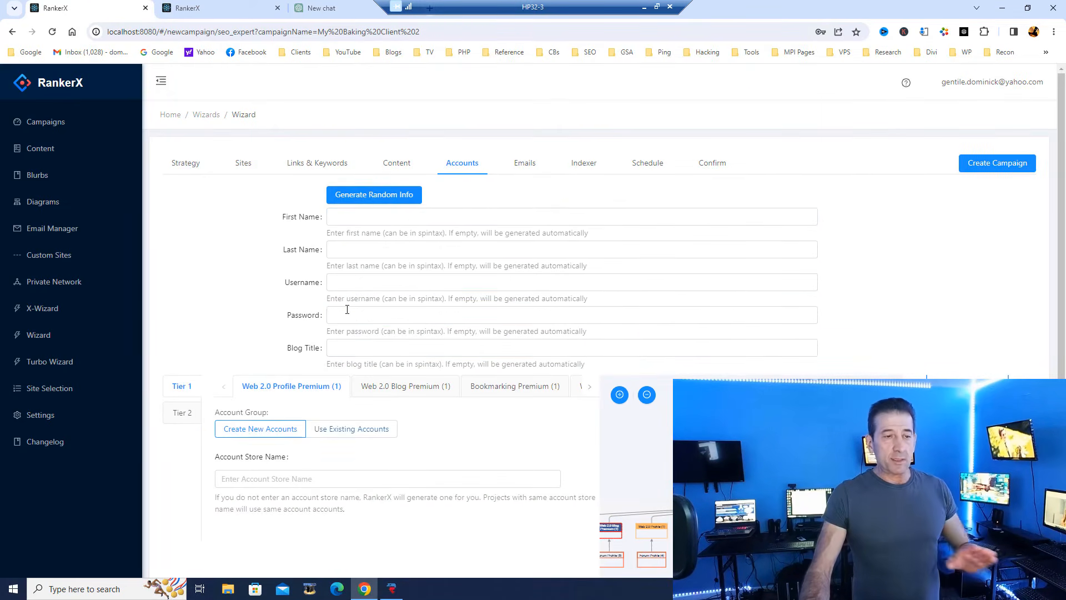
left_click(525, 166)
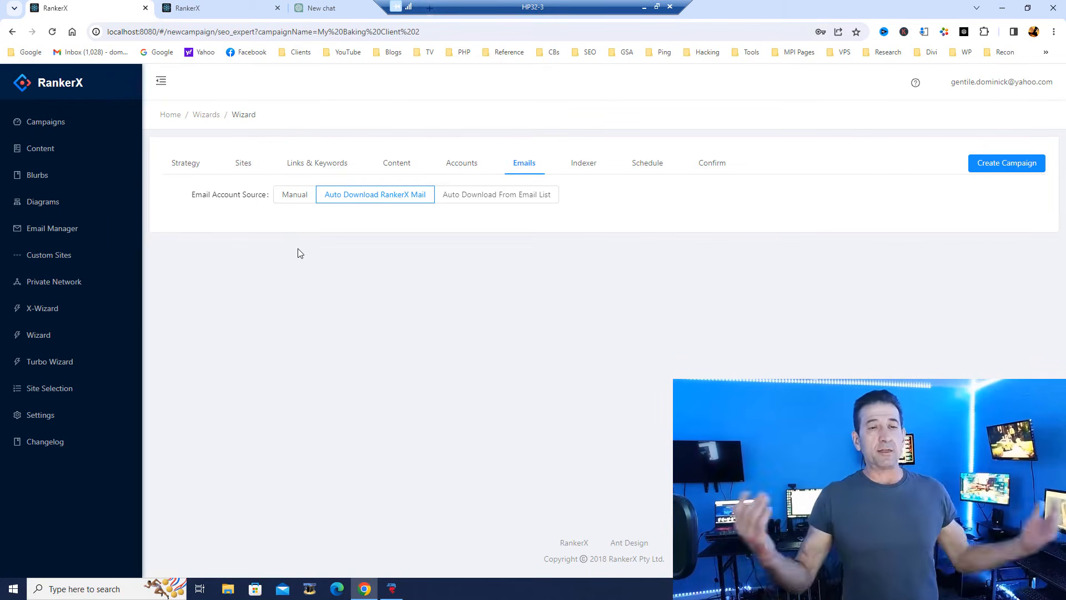
left_click(592, 161)
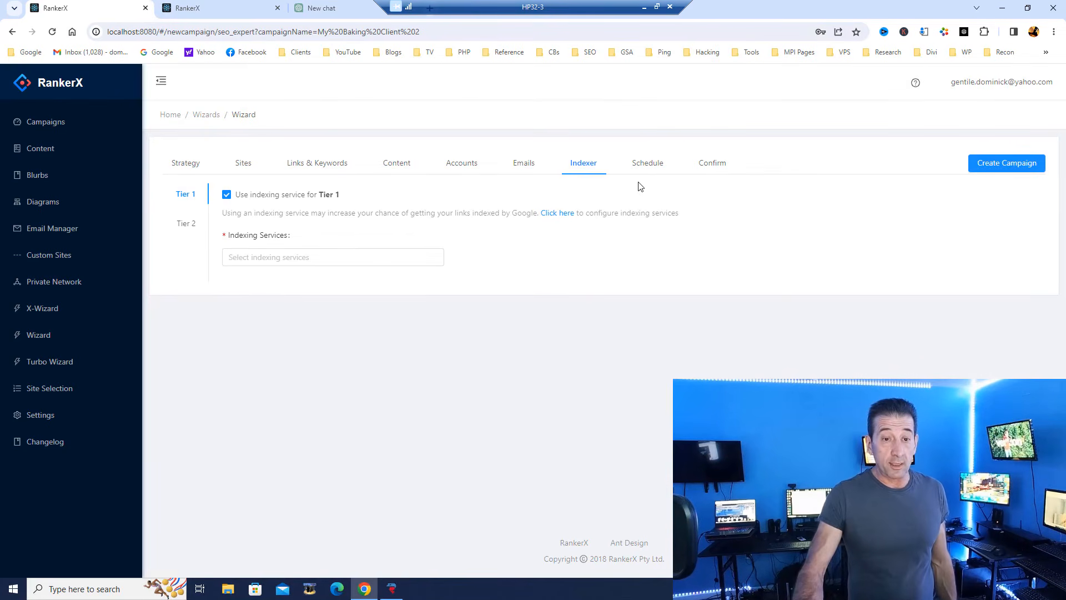
left_click(645, 163)
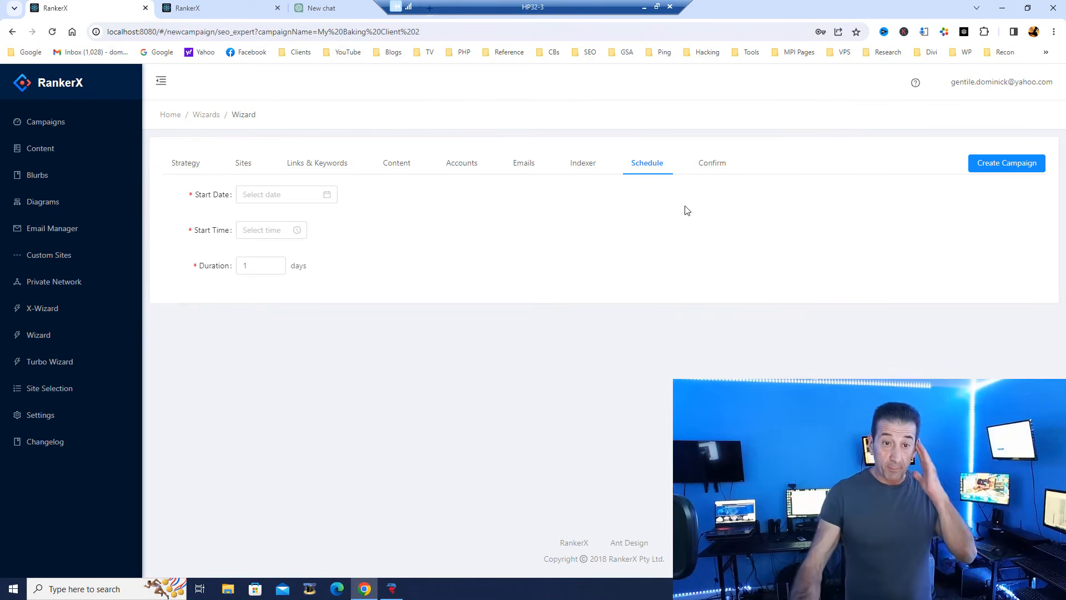
Leave the remote desktop to view the RankerX plans and pricing page in the local browser, and return to the campaign wizard.
left_click(644, 7)
left_click(693, 586)
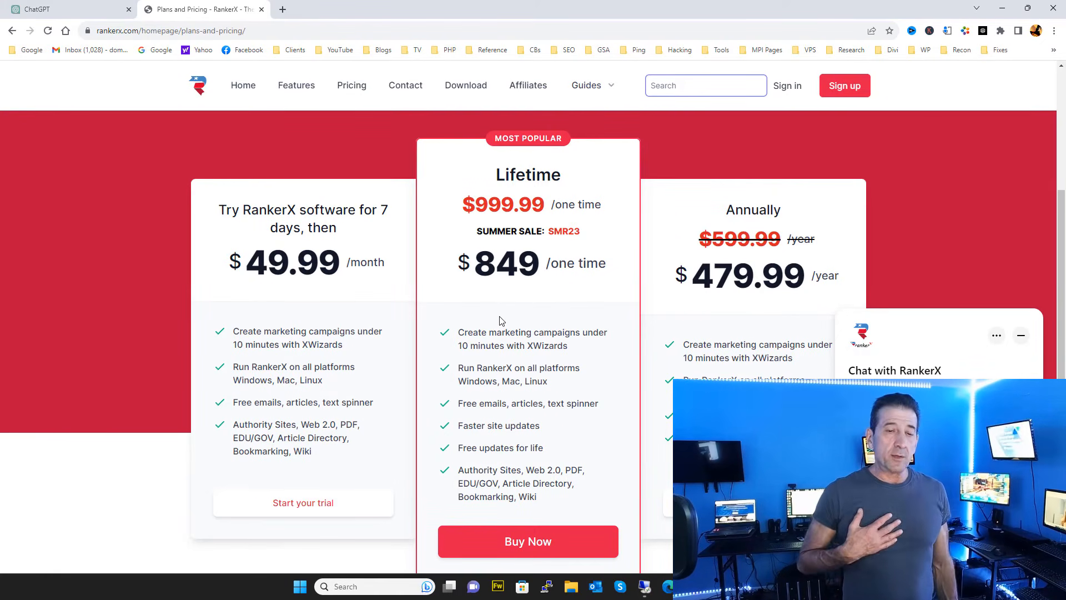
left_click(1020, 335)
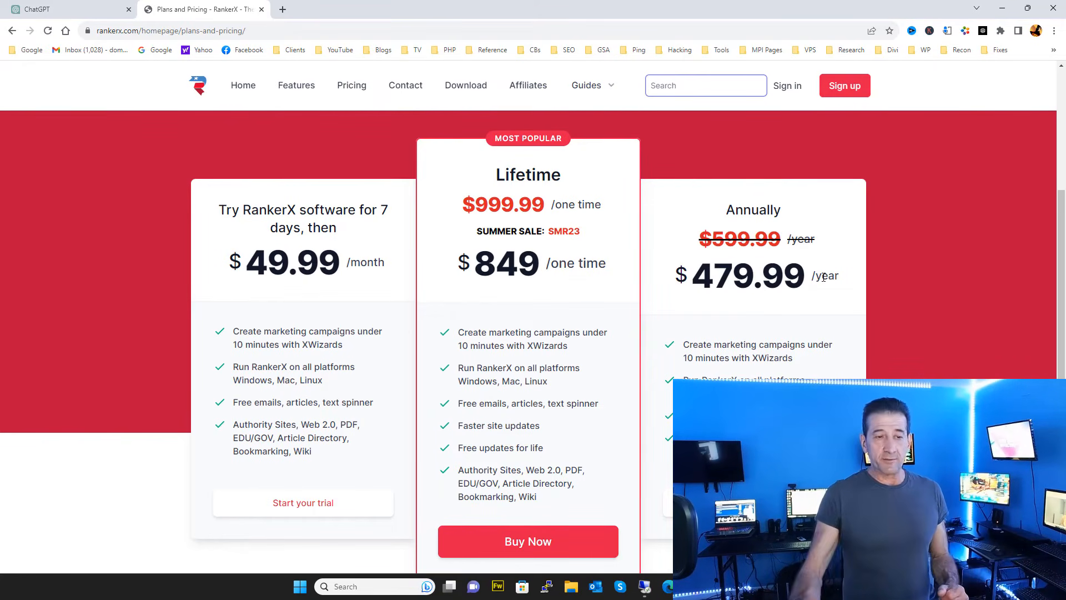
left_click(1002, 10)
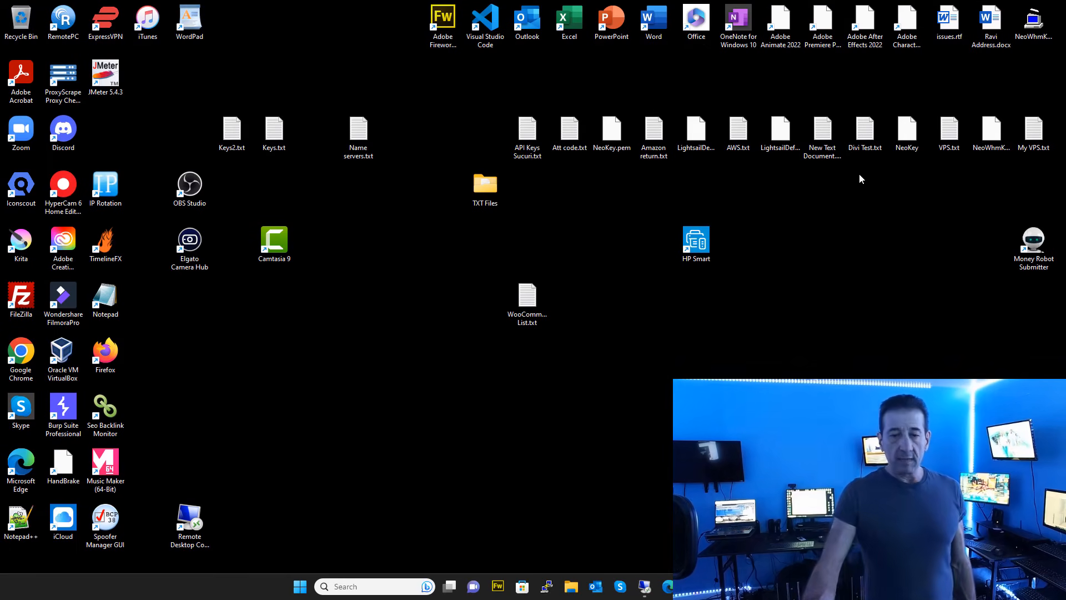
left_click(644, 587)
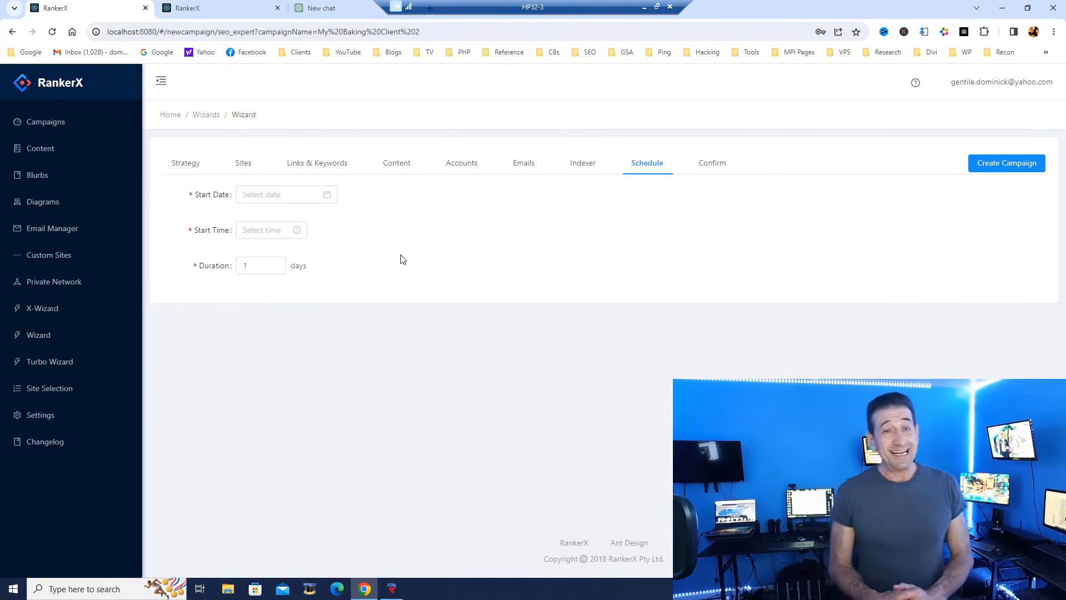
Open the RankerX captcha settings and enable the backup captcha service with 2captcha.
left_click(44, 416)
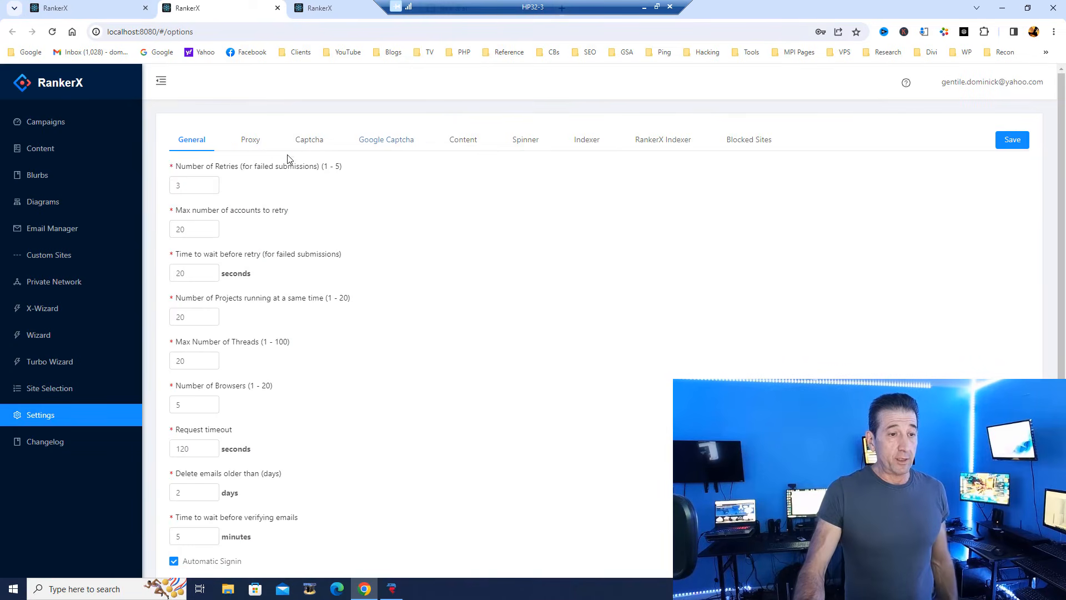
left_click(323, 142)
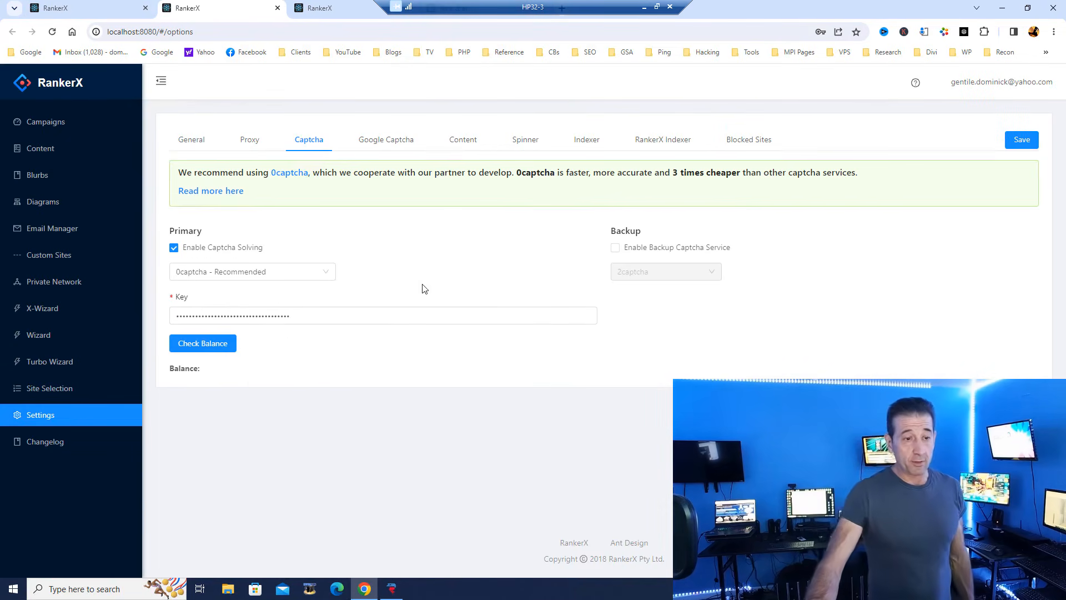
left_click(615, 248)
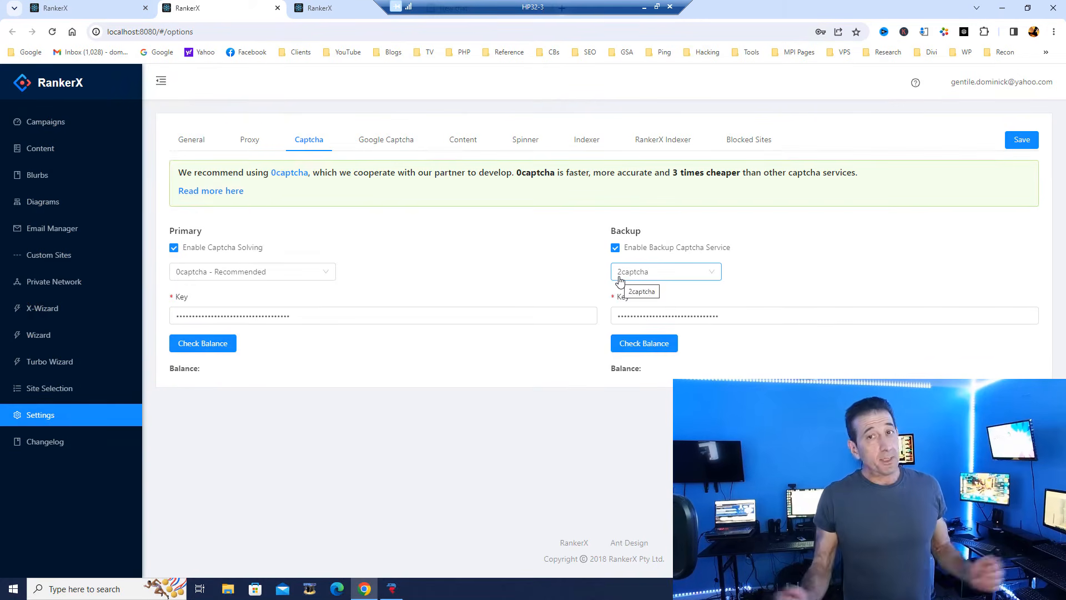
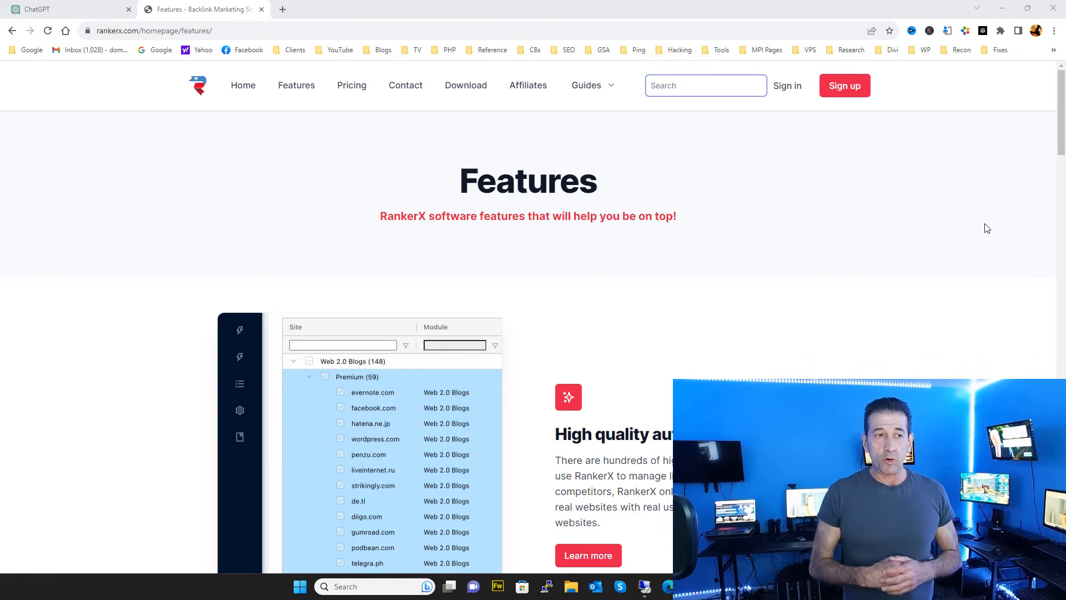
Return from the RankerX Features page to the remote desktop's settings and examine the proxy list.
left_click(1027, 8)
left_click(969, 71)
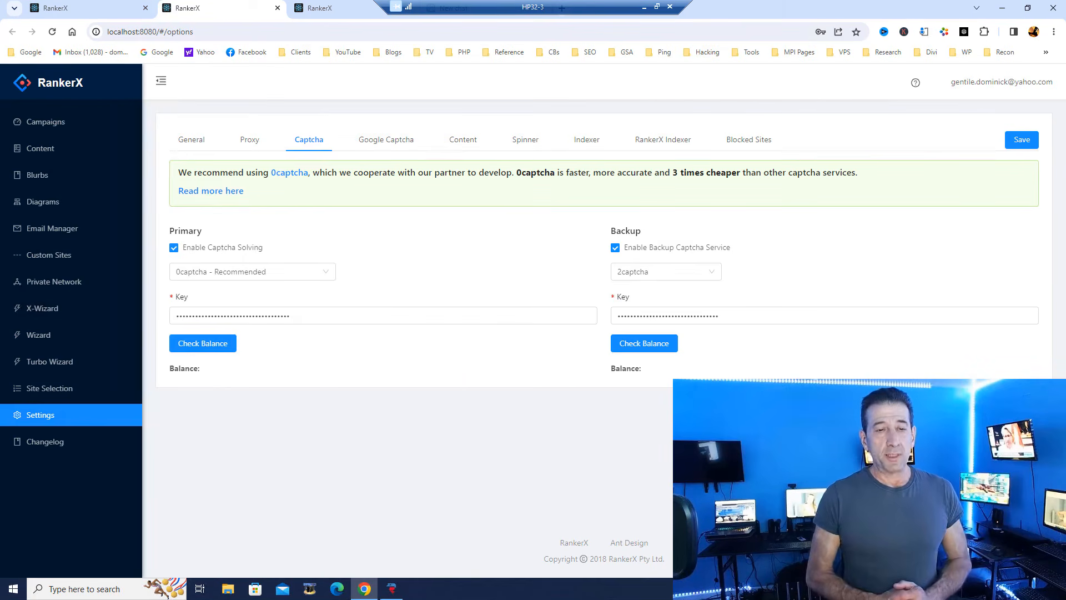
left_click(250, 140)
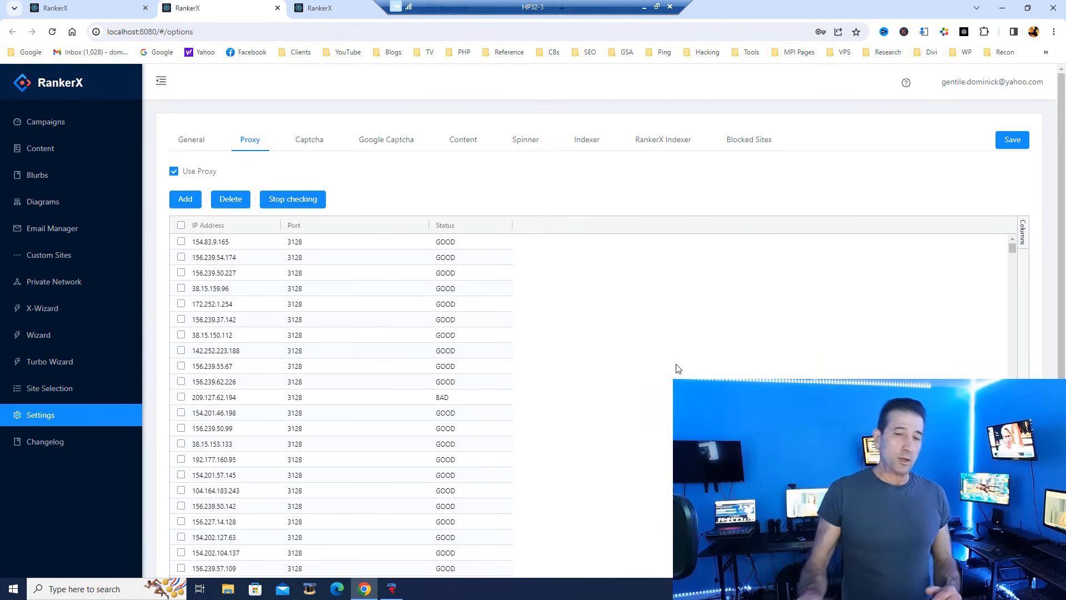
mouse_move(1009, 251)
left_mouse_down()
mouse_move(1013, 274)
mouse_move(1011, 245)
left_mouse_up()
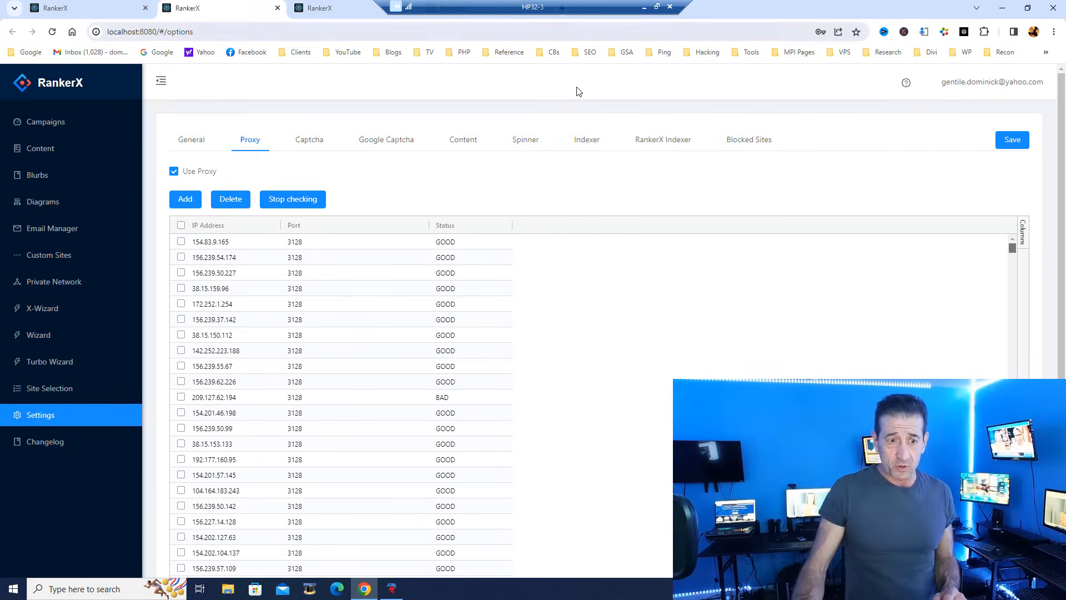
Choose spinrewriter.com as the spinner service in the Spinner settings.
left_click(529, 148)
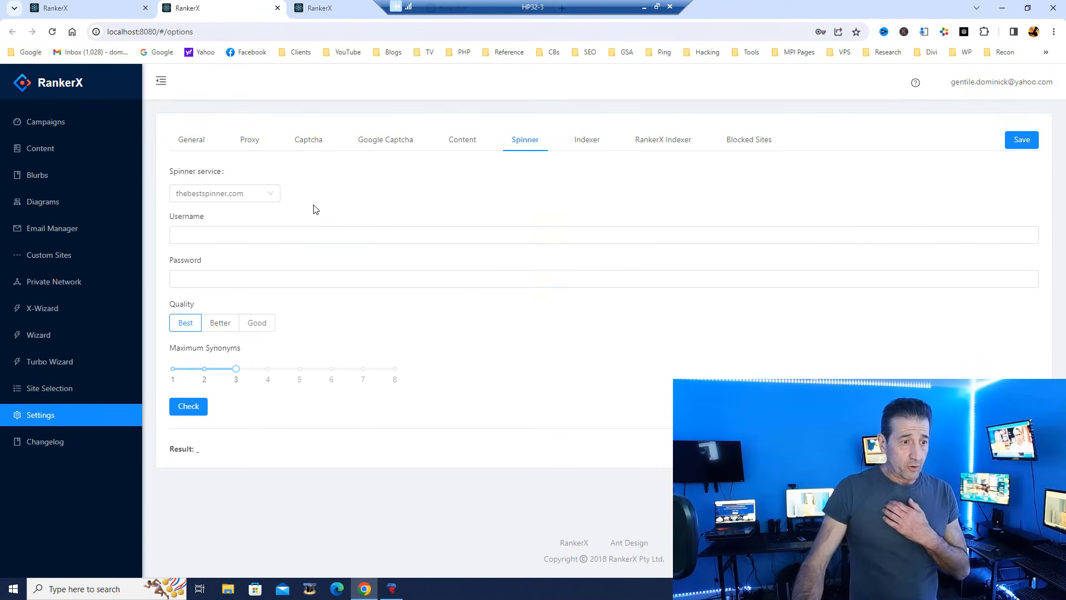
left_click(261, 195)
left_click(226, 250)
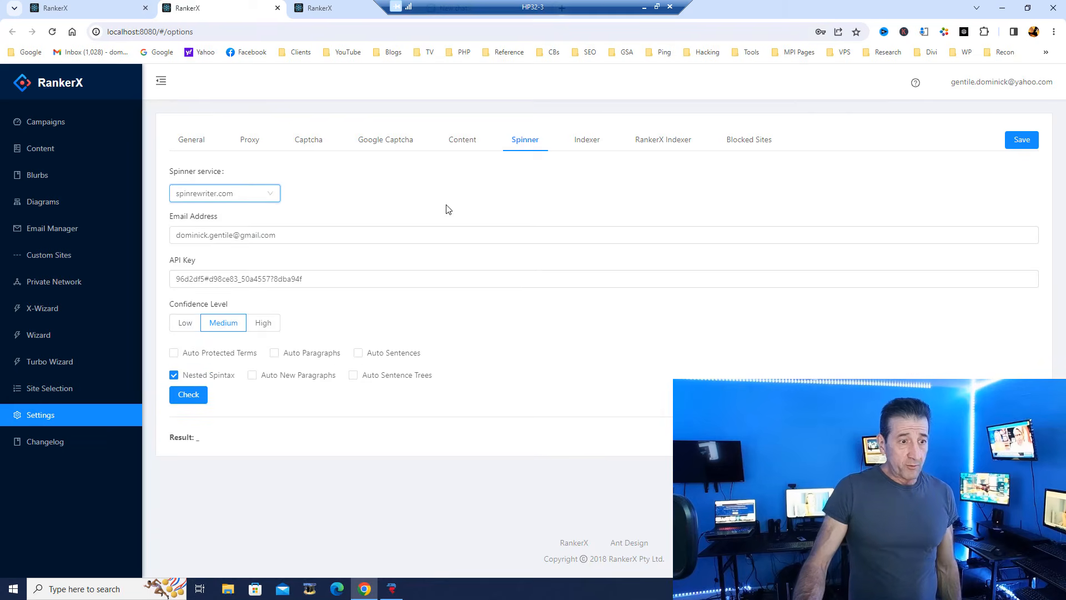